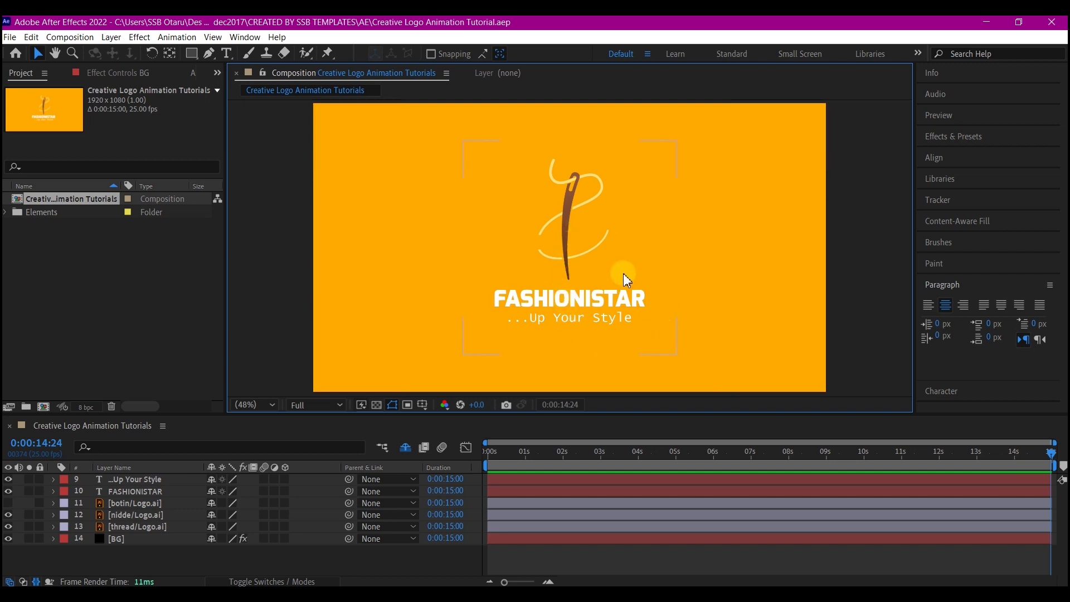
Select the BG background layer of the Creative Logo Animation composition.
{"action": "left_click", "coordinate": [119, 538]}
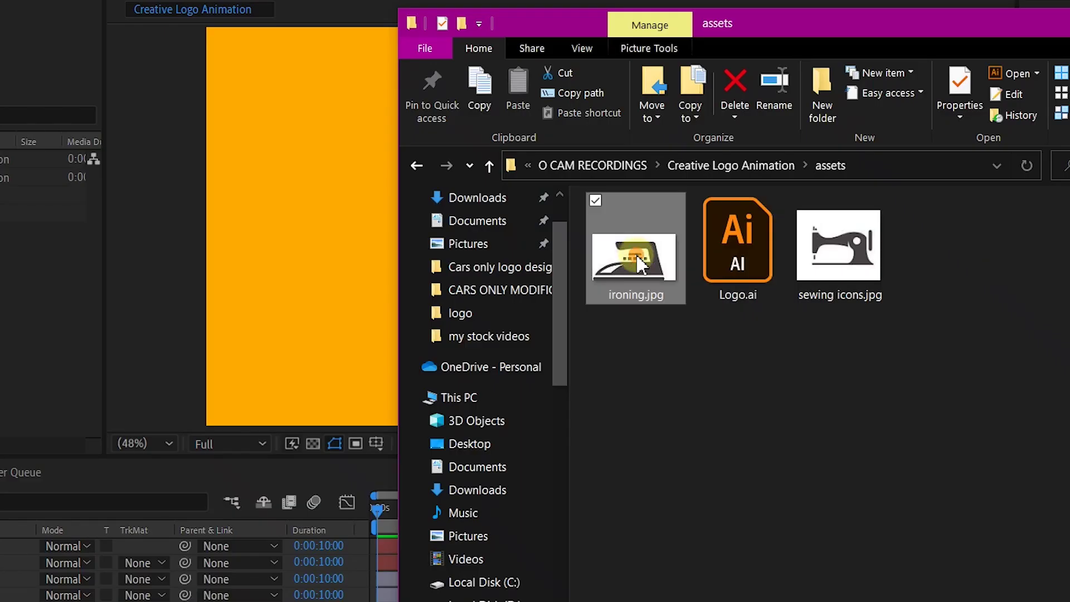
Import ironing.jpg, add it to the composition and scale it to 420%.
{"action": "left_click_drag", "start_coordinate": [641, 264], "coordinate": [3, 268]}
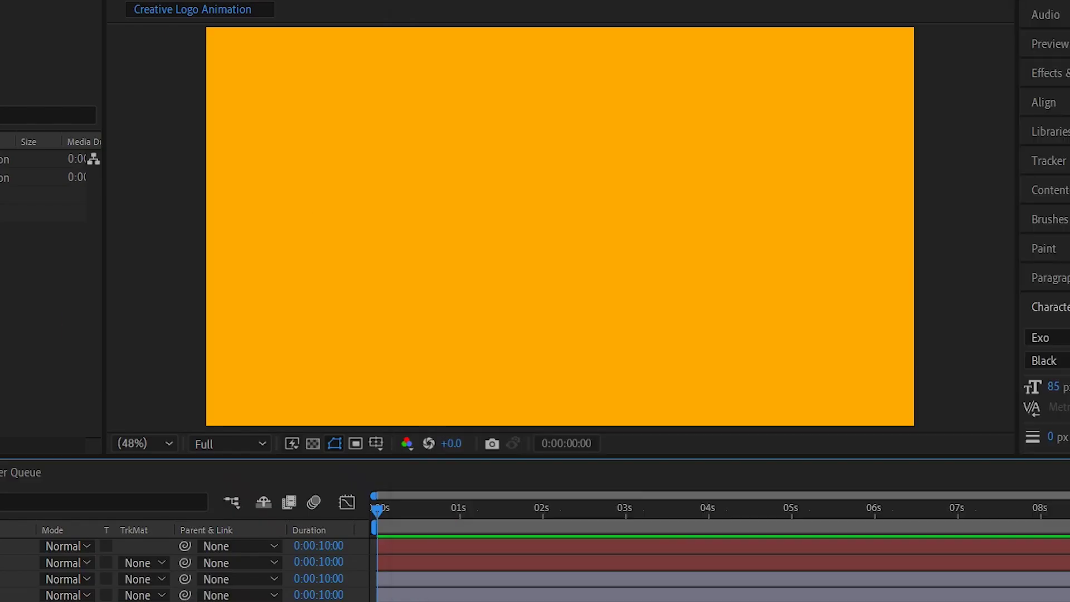
{"action": "key", "text": "s"}
{"action": "left_click_drag", "start_coordinate": [89, 561], "coordinate": [334, 547]}
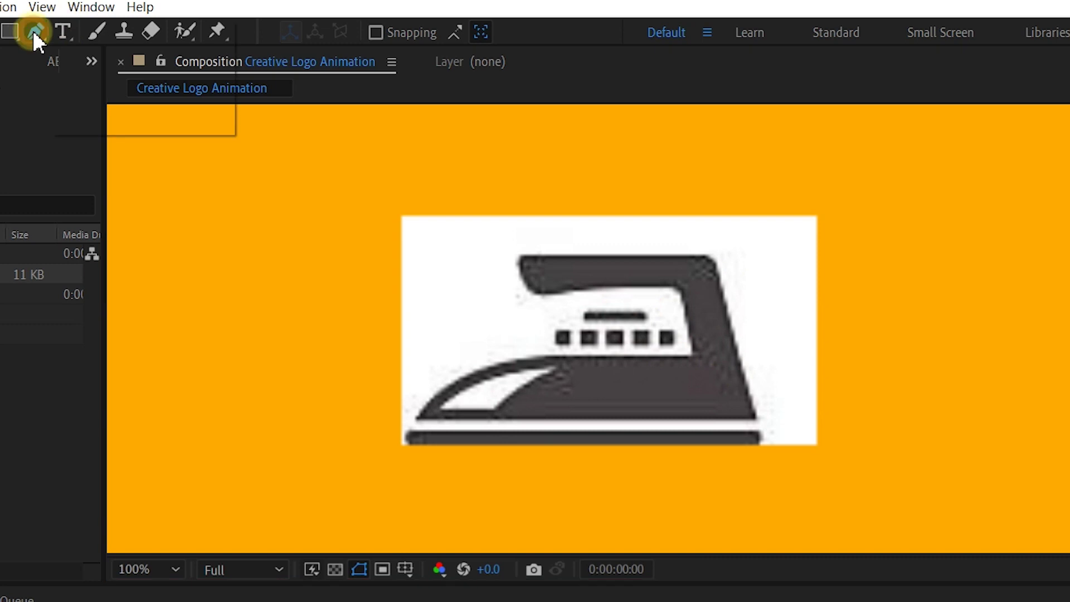
Set the Pen tool stroke to cyan-blue with a 4 px width.
{"action": "left_click", "coordinate": [35, 31]}
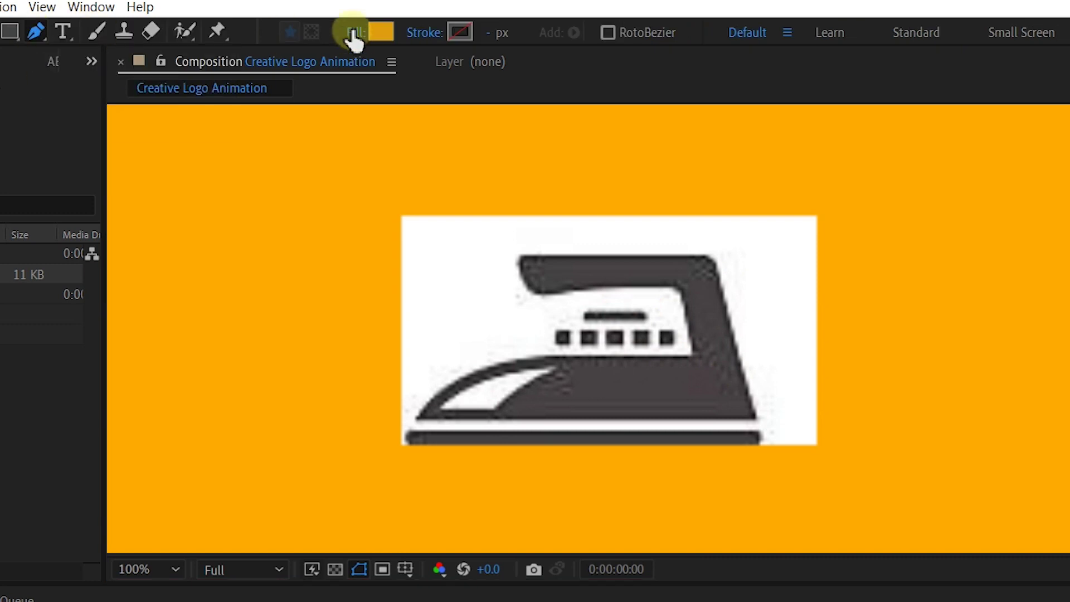
{"action": "left_click", "coordinate": [459, 32]}
{"action": "left_click_drag", "start_coordinate": [995, 483], "coordinate": [998, 424]}
{"action": "left_click", "coordinate": [969, 401]}
{"action": "key", "text": "Return"}
{"action": "left_click", "coordinate": [494, 31]}
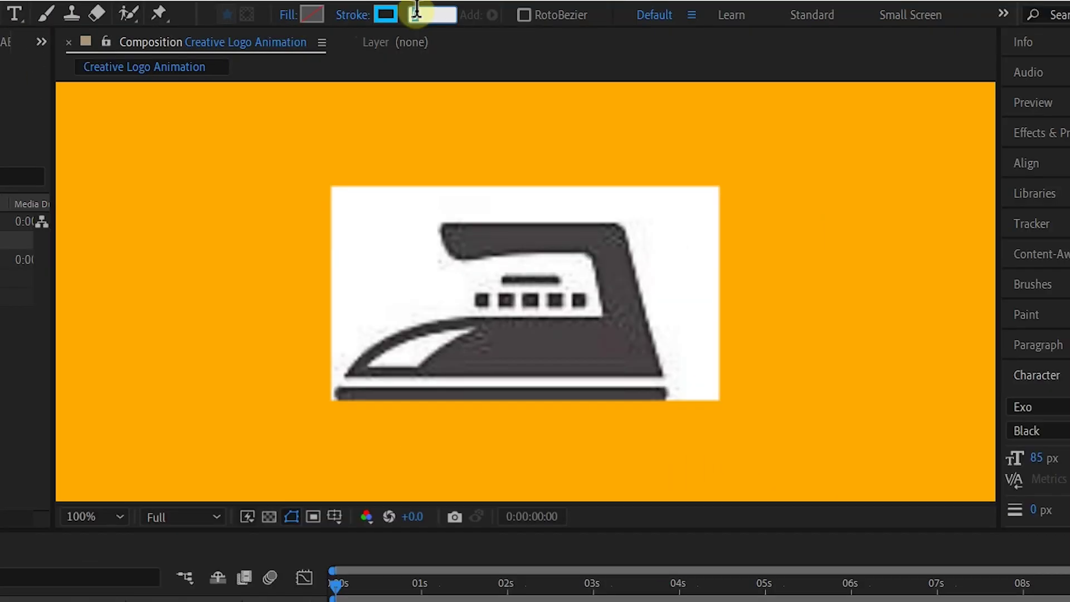
{"action": "type", "text": "4"}
{"action": "key", "text": "Return"}
Trace the iron's right edge, top edge and handle with the Pen tool.
{"action": "left_click", "coordinate": [656, 353]}
{"action": "left_click", "coordinate": [624, 231]}
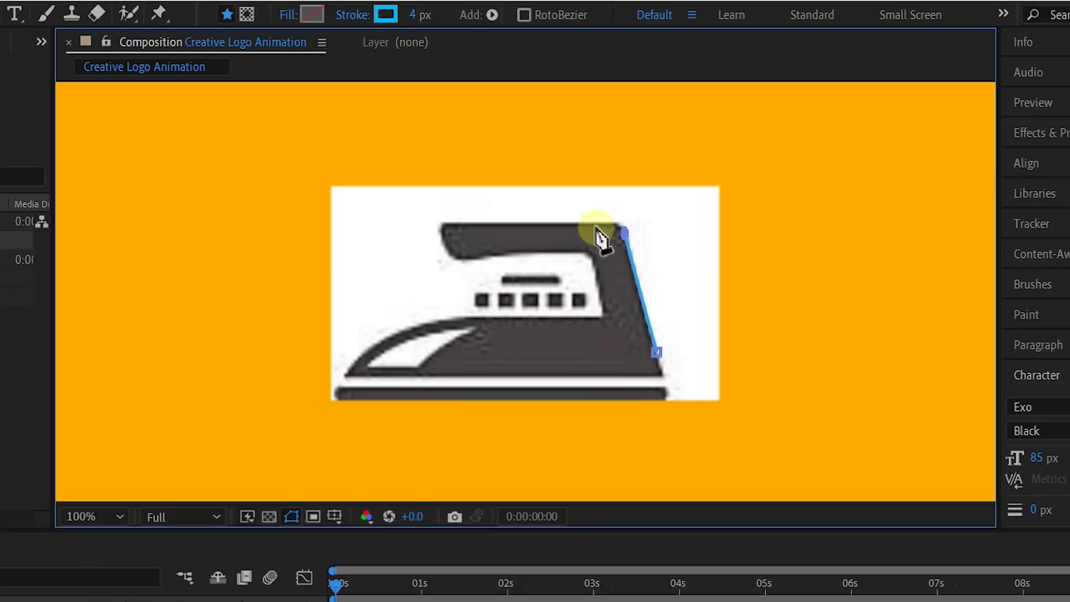
{"action": "left_click_drag", "start_coordinate": [601, 225], "coordinate": [578, 232]}
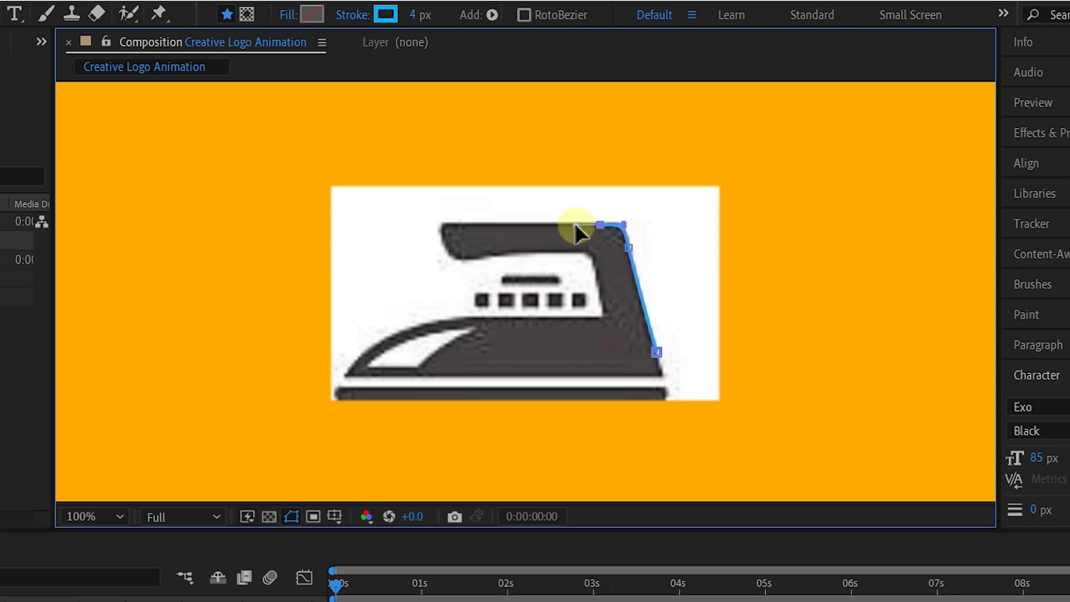
{"action": "left_click", "coordinate": [448, 225]}
{"action": "left_click", "coordinate": [444, 245]}
{"action": "left_click", "coordinate": [487, 257]}
{"action": "left_click", "coordinate": [571, 253]}
{"action": "left_click", "coordinate": [597, 278]}
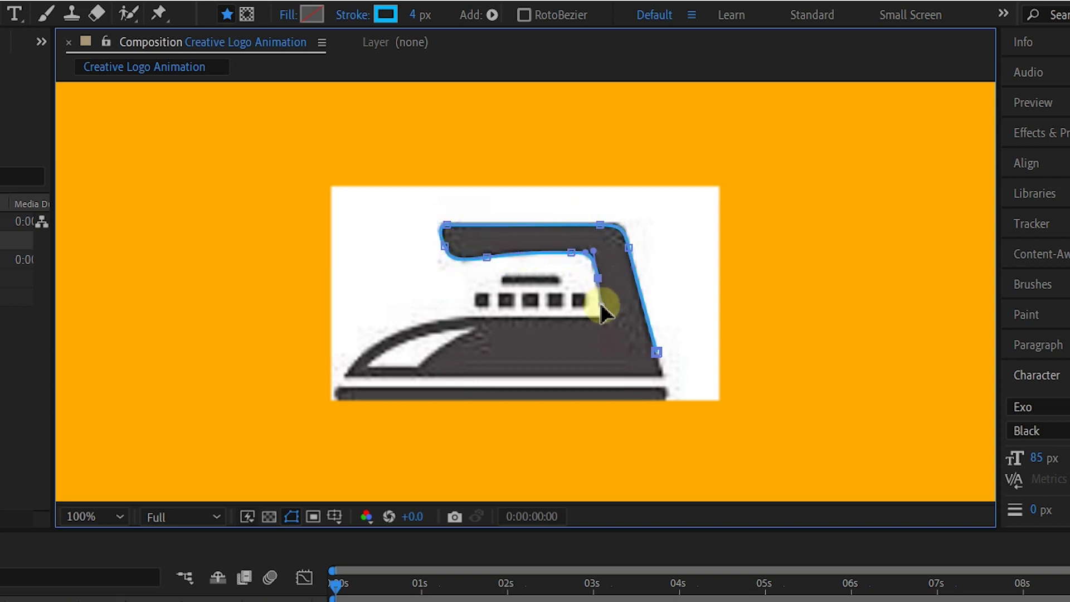
{"action": "left_click", "coordinate": [603, 319]}
Trace the iron's curved body, pointed front, base and inner bar.
{"action": "left_click_drag", "start_coordinate": [454, 319], "coordinate": [401, 320]}
{"action": "left_click_drag", "start_coordinate": [351, 376], "coordinate": [358, 342]}
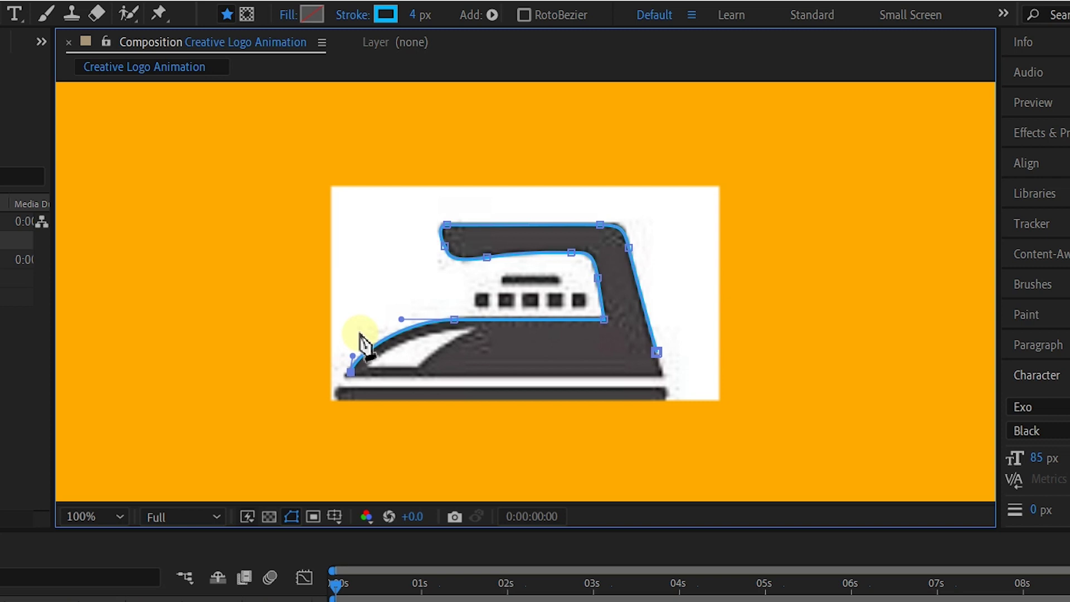
{"action": "left_click", "coordinate": [662, 376]}
{"action": "left_click", "coordinate": [665, 393]}
{"action": "left_click", "coordinate": [334, 393]}
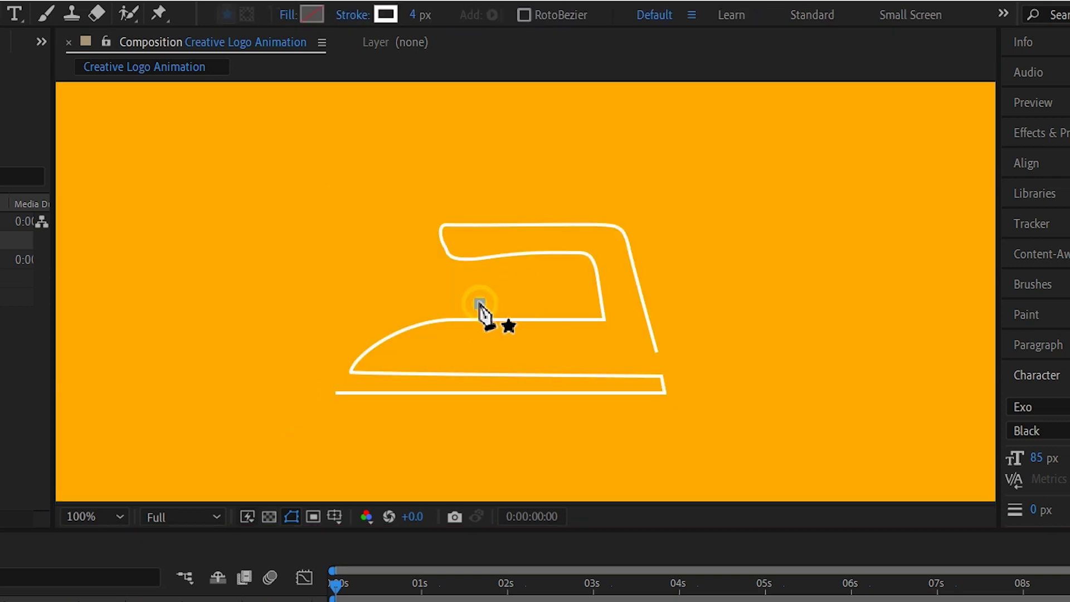
{"action": "left_click_drag", "start_coordinate": [479, 304], "coordinate": [571, 304]}
Thicken the iron outline strokes, then enlarge the sewing machine picture.
{"action": "key", "text": "v"}
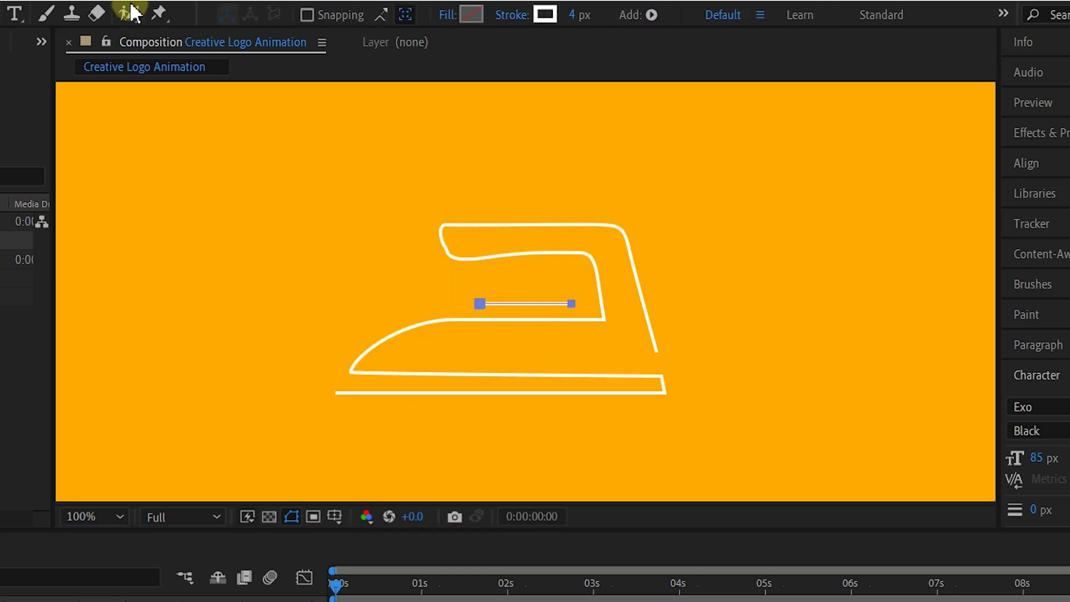
{"action": "left_click_drag", "start_coordinate": [574, 15], "coordinate": [592, 12]}
{"action": "left_click_drag", "start_coordinate": [697, 200], "coordinate": [240, 434]}
{"action": "left_click_drag", "start_coordinate": [574, 15], "coordinate": [597, 16]}
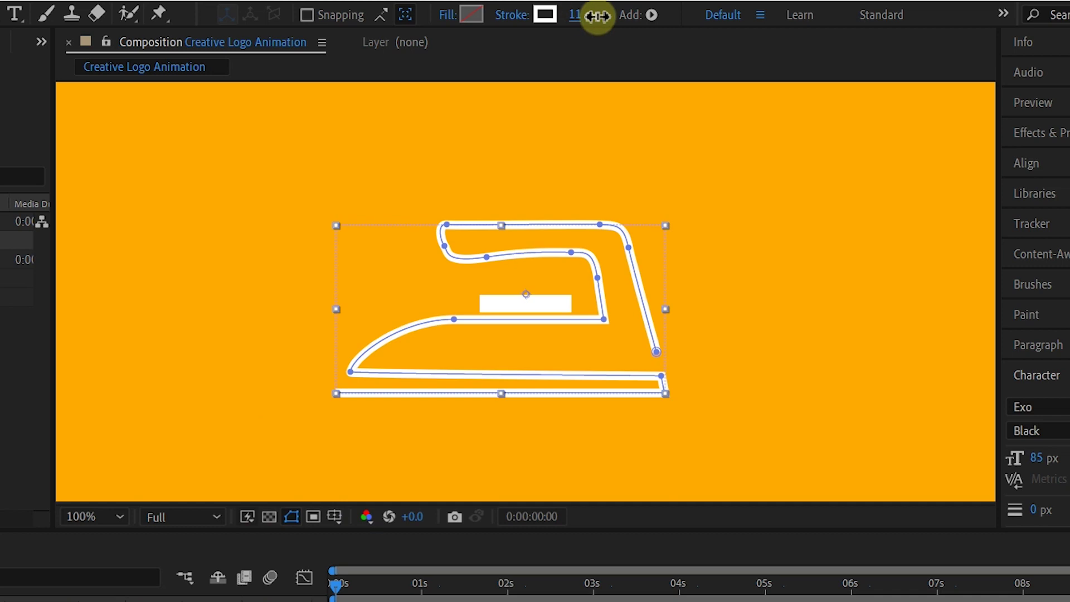
{"action": "left_click", "coordinate": [67, 461]}
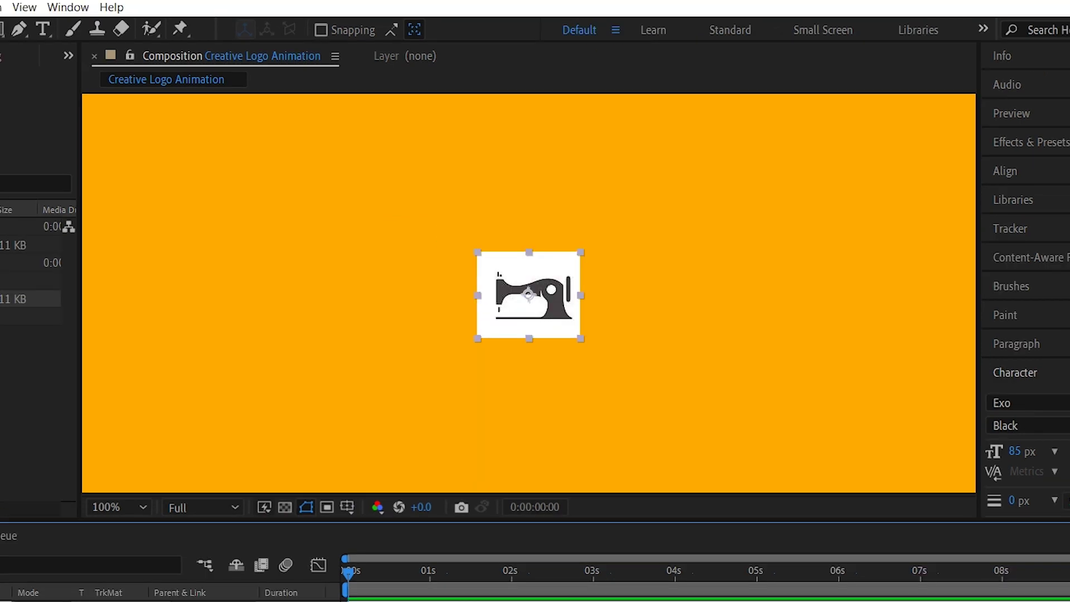
{"action": "left_click_drag", "start_coordinate": [212, 600], "coordinate": [249, 595]}
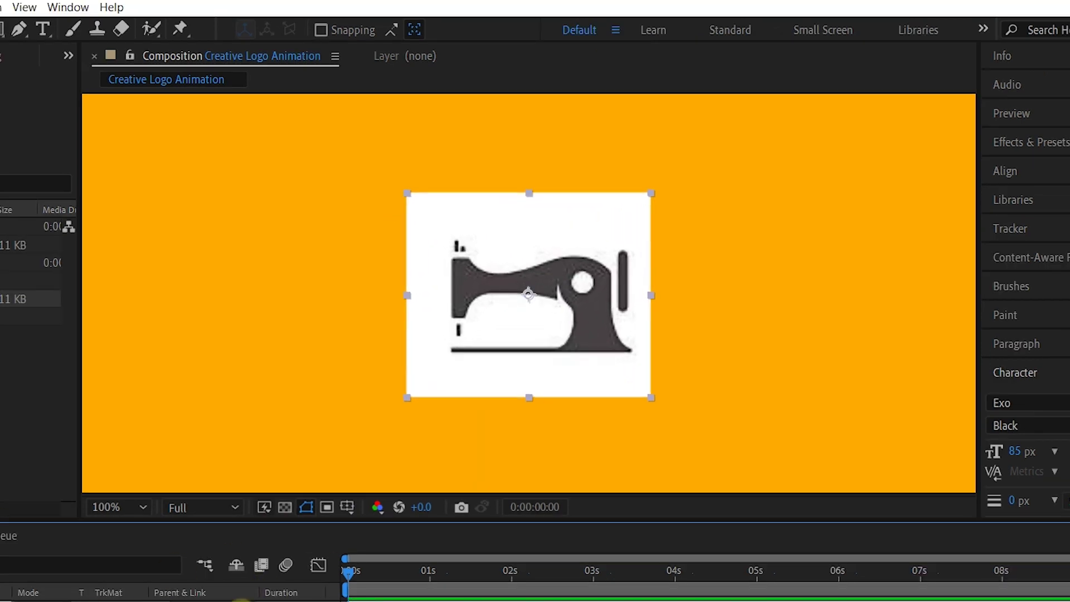
Zoom to 200% and draw the sewing machine's vertical needle bar line.
{"action": "key", "text": "period"}
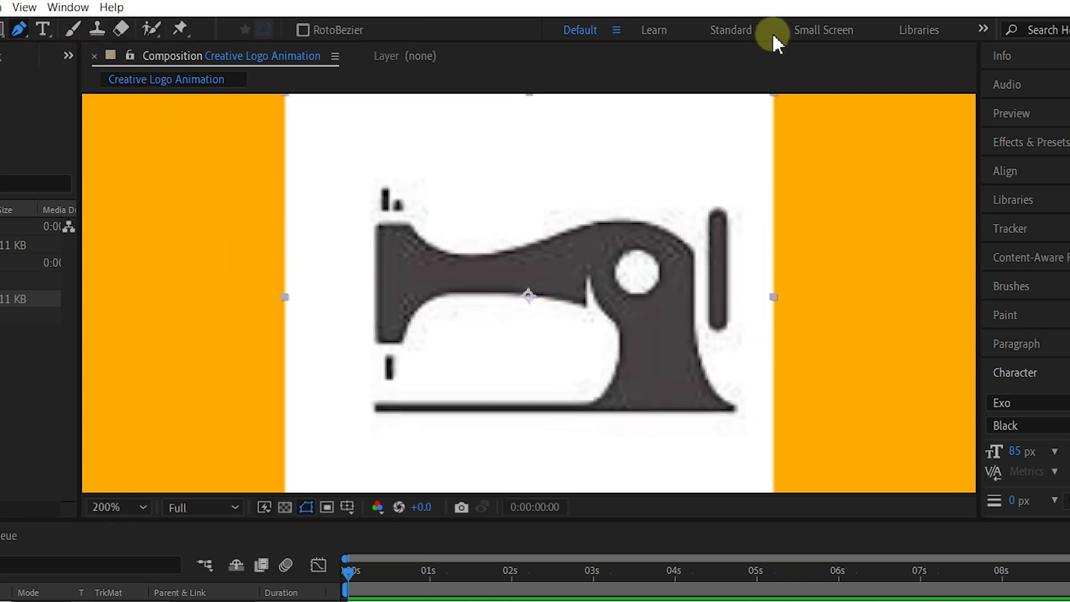
{"action": "key", "text": "g"}
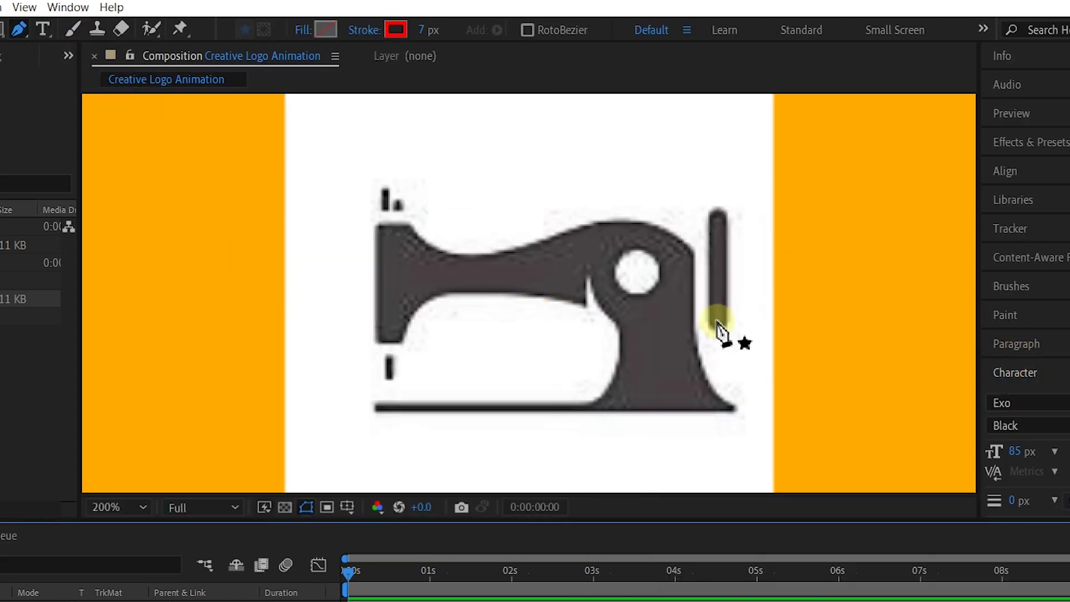
{"action": "left_click", "coordinate": [715, 323]}
{"action": "left_click", "coordinate": [717, 220]}
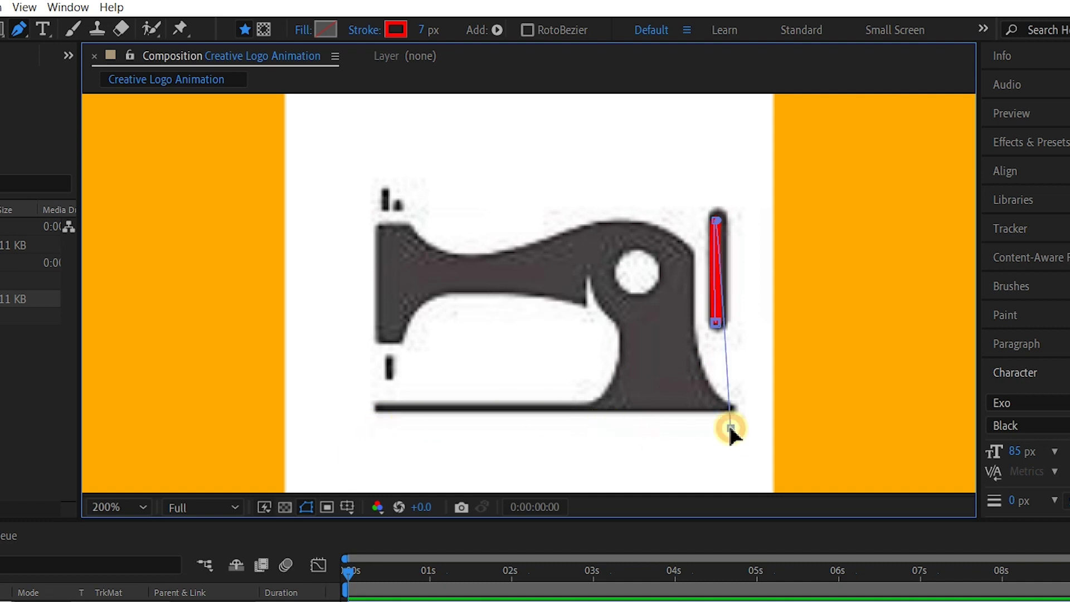
{"action": "left_click", "coordinate": [466, 495]}
Trace the machine's base, back and top arm as one outline.
{"action": "left_click", "coordinate": [733, 438]}
{"action": "left_click", "coordinate": [377, 439]}
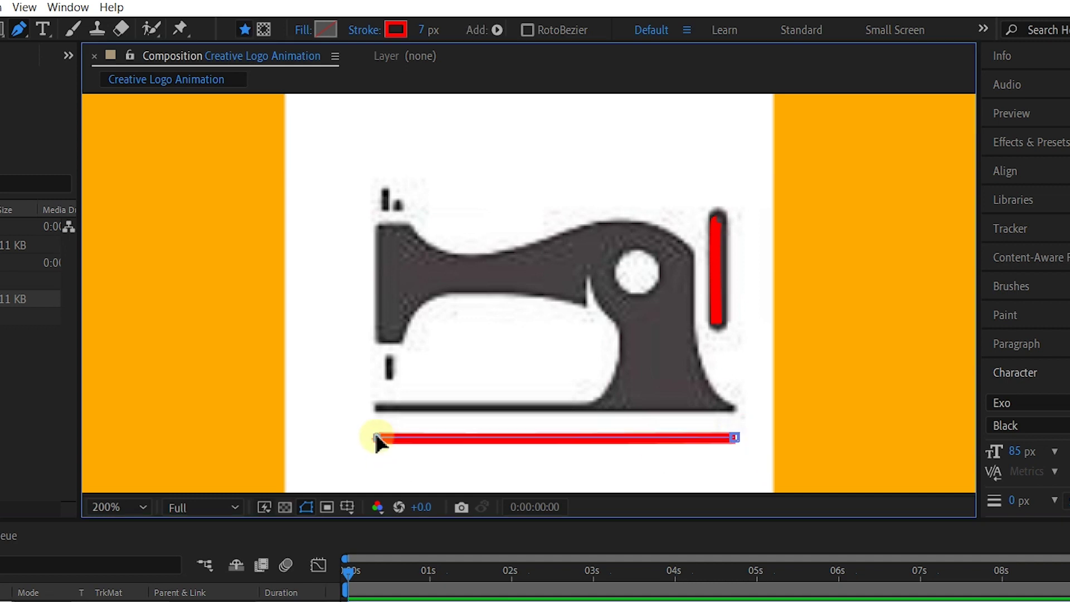
{"action": "left_click", "coordinate": [376, 407]}
{"action": "left_click", "coordinate": [734, 406]}
{"action": "left_click_drag", "start_coordinate": [694, 328], "coordinate": [694, 275]}
{"action": "left_click", "coordinate": [693, 252]}
{"action": "left_click_drag", "start_coordinate": [583, 225], "coordinate": [365, 172]}
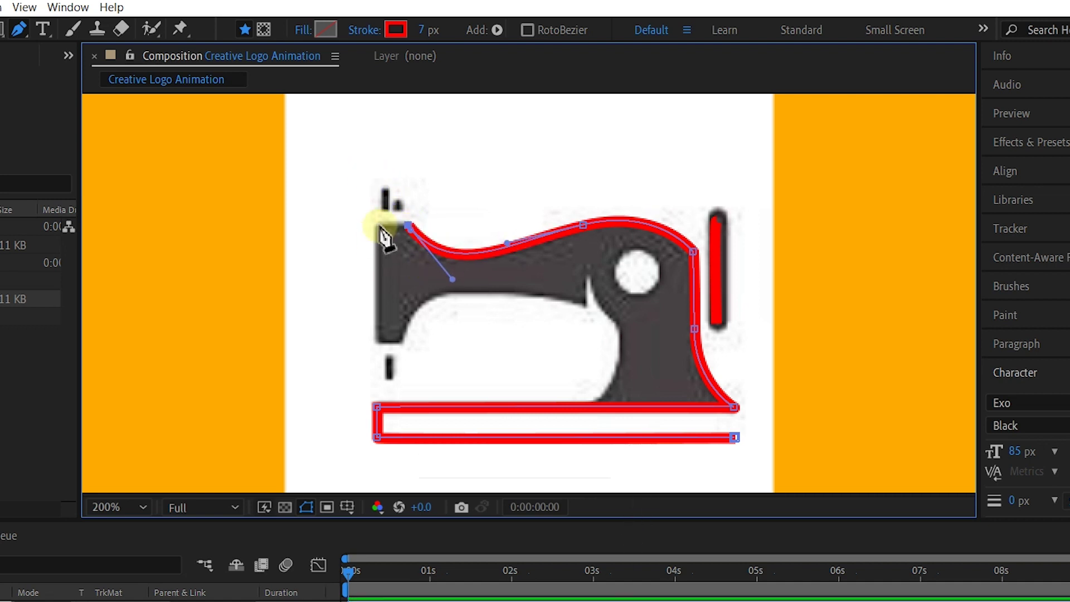
Continue the outline around the machine head and under the arm to the base.
{"action": "left_click", "coordinate": [378, 225]}
{"action": "left_click", "coordinate": [377, 342]}
{"action": "left_click", "coordinate": [401, 343]}
{"action": "left_click_drag", "start_coordinate": [456, 294], "coordinate": [518, 290]}
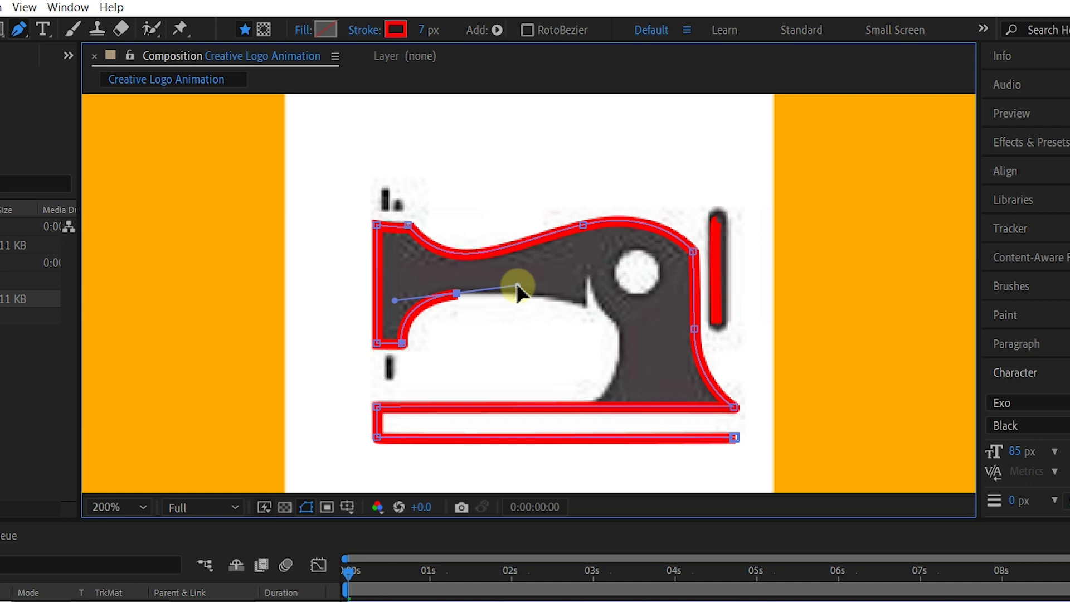
{"action": "left_click_drag", "start_coordinate": [610, 317], "coordinate": [640, 340]}
{"action": "mouse_move", "coordinate": [609, 384]}
{"action": "left_mouse_down"}
{"action": "mouse_move", "coordinate": [592, 396]}
{"action": "mouse_move", "coordinate": [612, 377]}
{"action": "mouse_move", "coordinate": [604, 392]}
{"action": "left_mouse_up"}
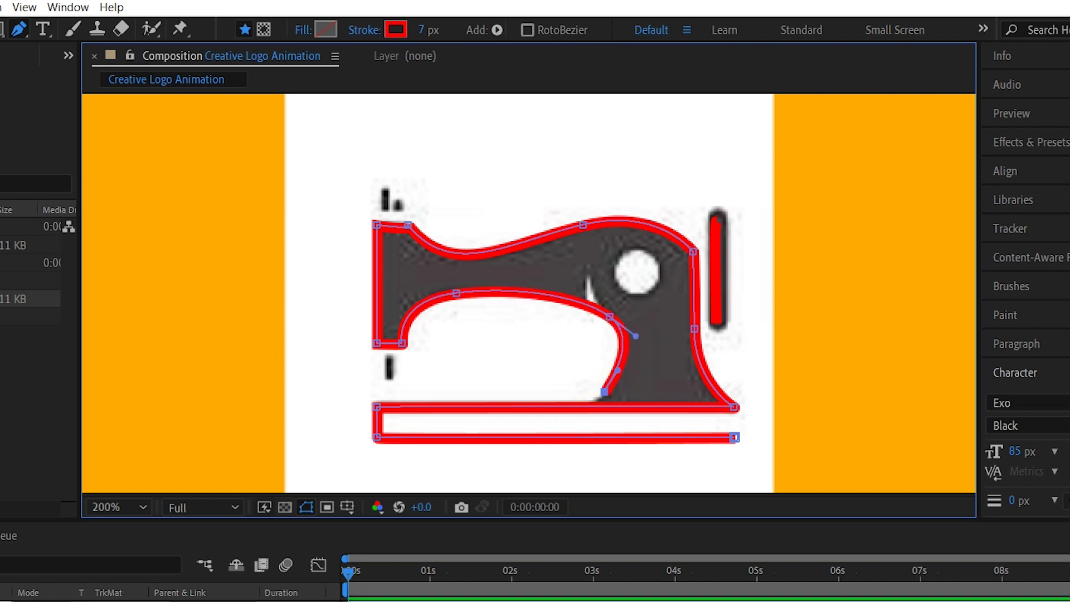
{"action": "key", "text": "F2"}
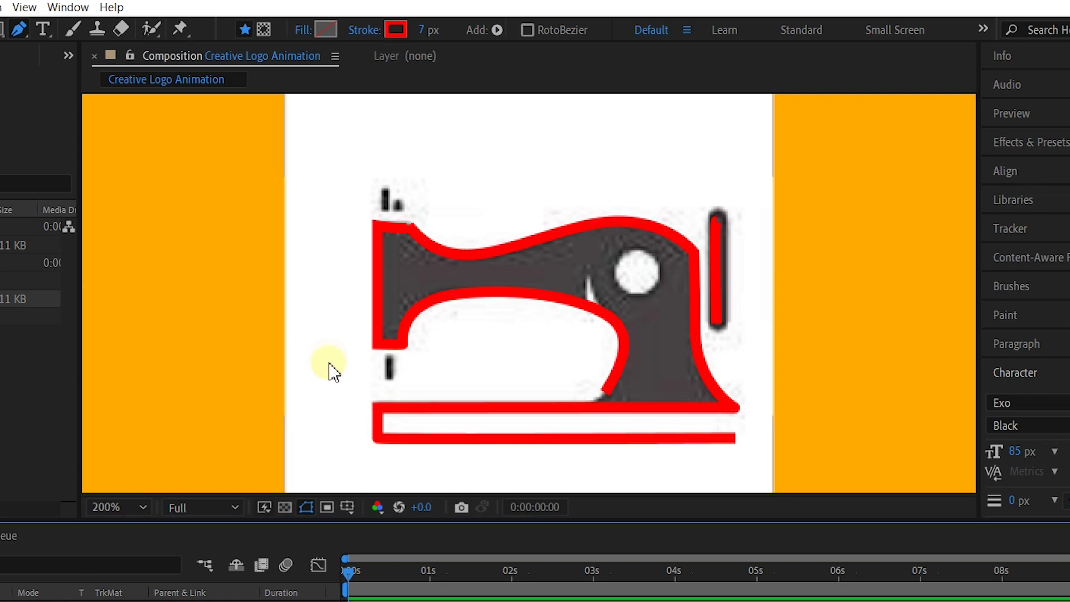
Draw the short marks below and above the machine head.
{"action": "left_click", "coordinate": [390, 384]}
{"action": "left_click", "coordinate": [390, 358]}
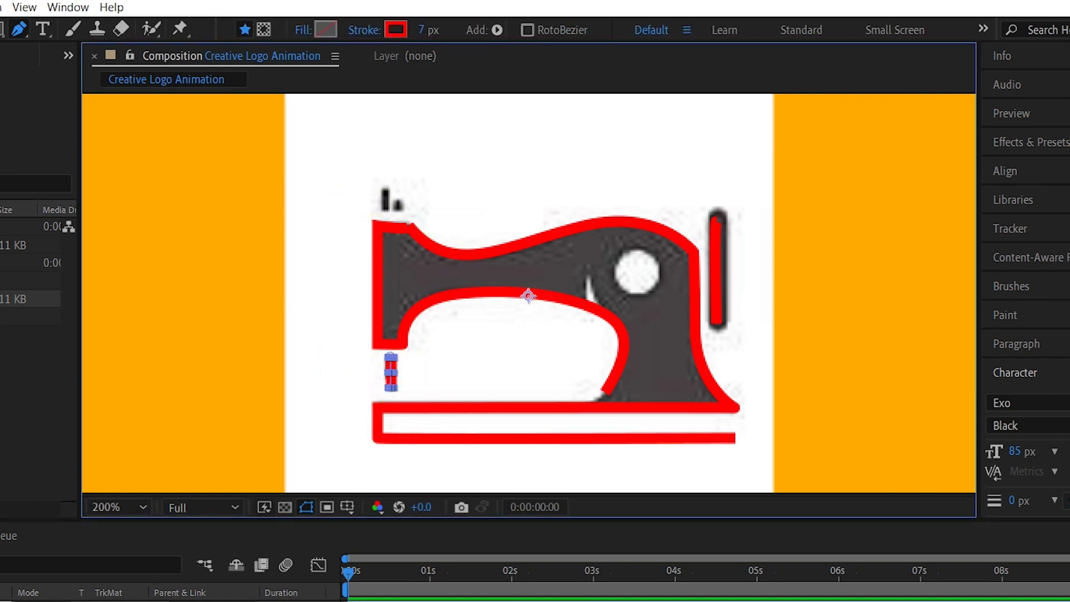
{"action": "key", "text": "F2"}
{"action": "left_click", "coordinate": [390, 196]}
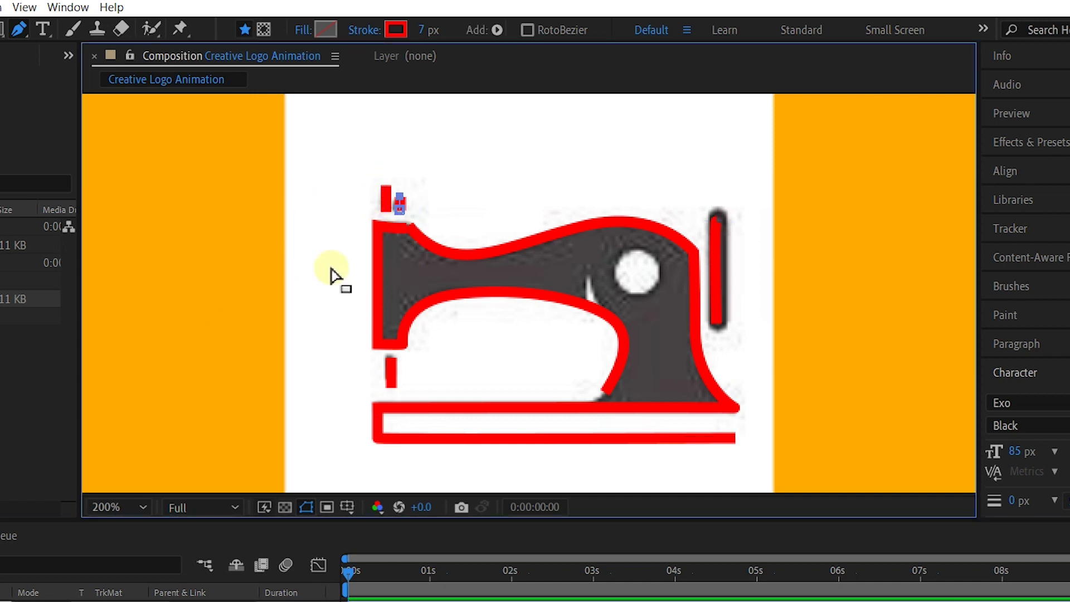
Hide the sewing machine reference picture.
{"action": "key", "text": "v"}
{"action": "left_click", "coordinate": [602, 473]}
{"action": "key", "text": "Delete"}
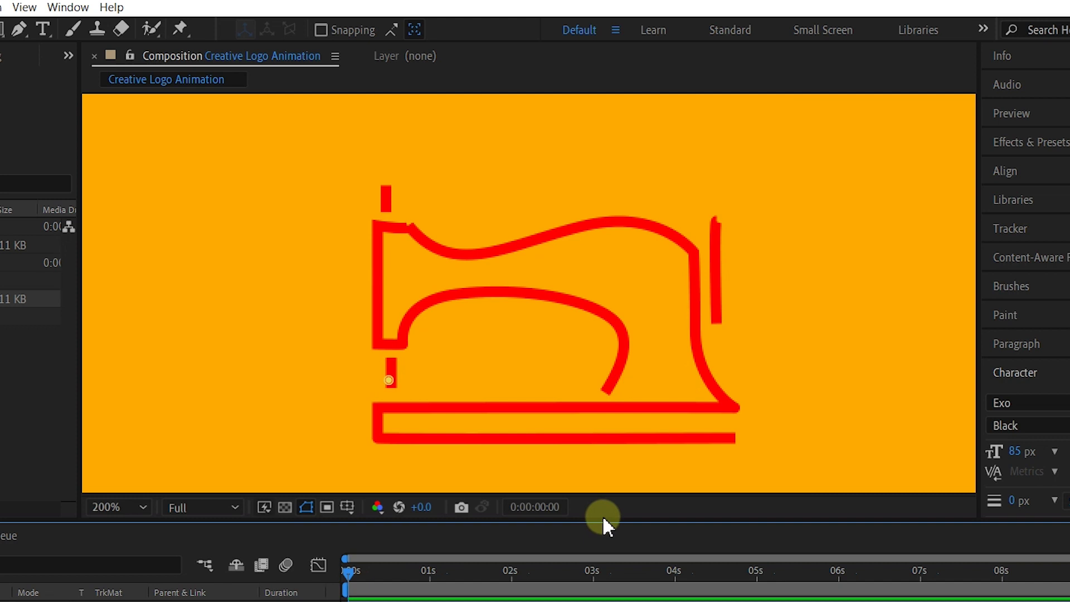
Set every outline's stroke colour to FFFFFF and fit the composition in view.
{"action": "left_click", "coordinate": [716, 267]}
{"action": "left_click", "coordinate": [547, 29]}
{"action": "key", "text": "Return"}
{"action": "key", "text": "ctrl+a"}
{"action": "left_click", "coordinate": [547, 30]}
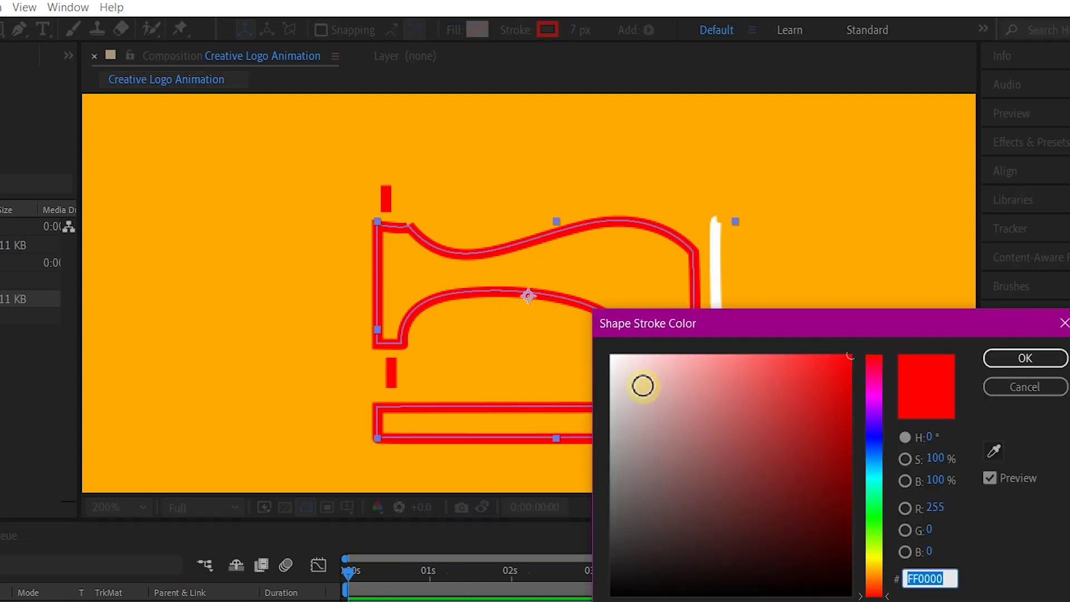
{"action": "type", "text": "FFFFFF"}
{"action": "key", "text": "Return"}
{"action": "left_click", "coordinate": [548, 30]}
{"action": "key", "text": "Return"}
{"action": "left_click", "coordinate": [386, 198]}
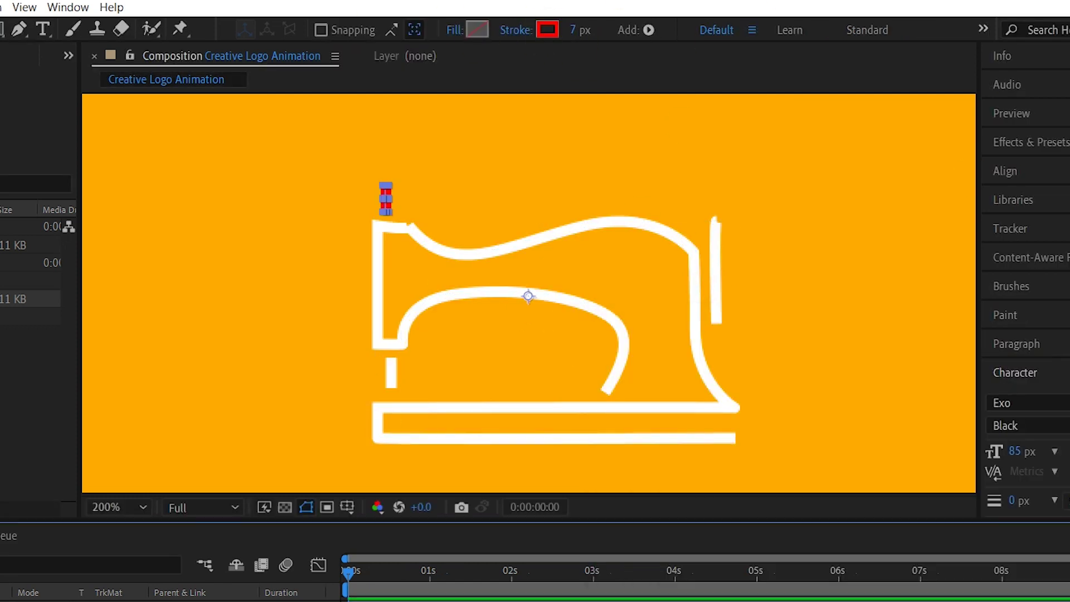
{"action": "left_click", "coordinate": [547, 30]}
{"action": "key", "text": "Return"}
{"action": "key", "text": "shift+slash"}
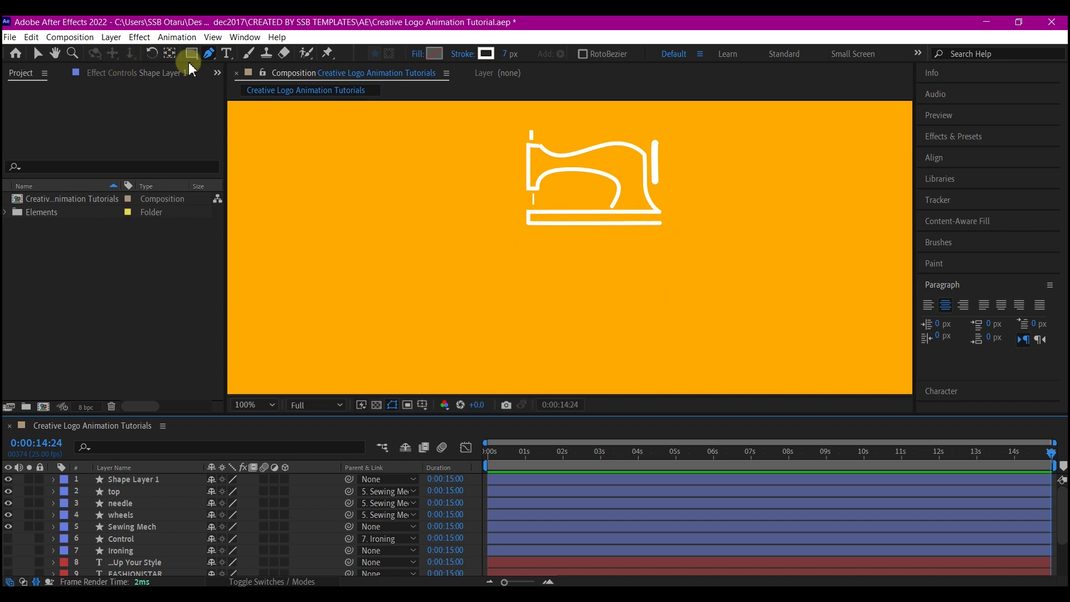
Draw a thread path from the needle looping into an infinity shape, ending below the frame.
{"action": "left_click", "coordinate": [211, 55]}
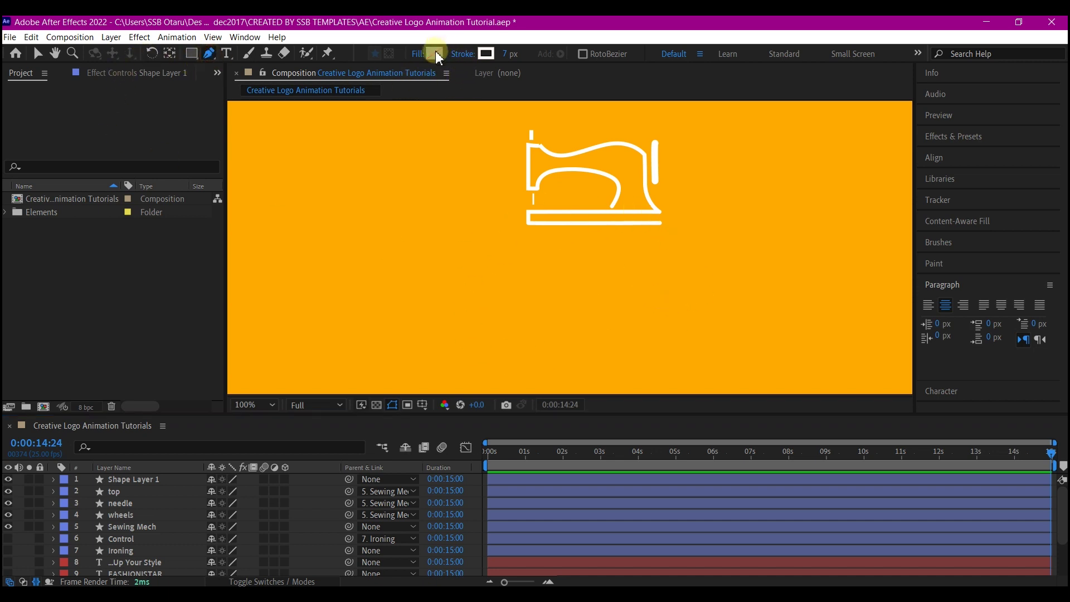
{"action": "left_click", "coordinate": [616, 196]}
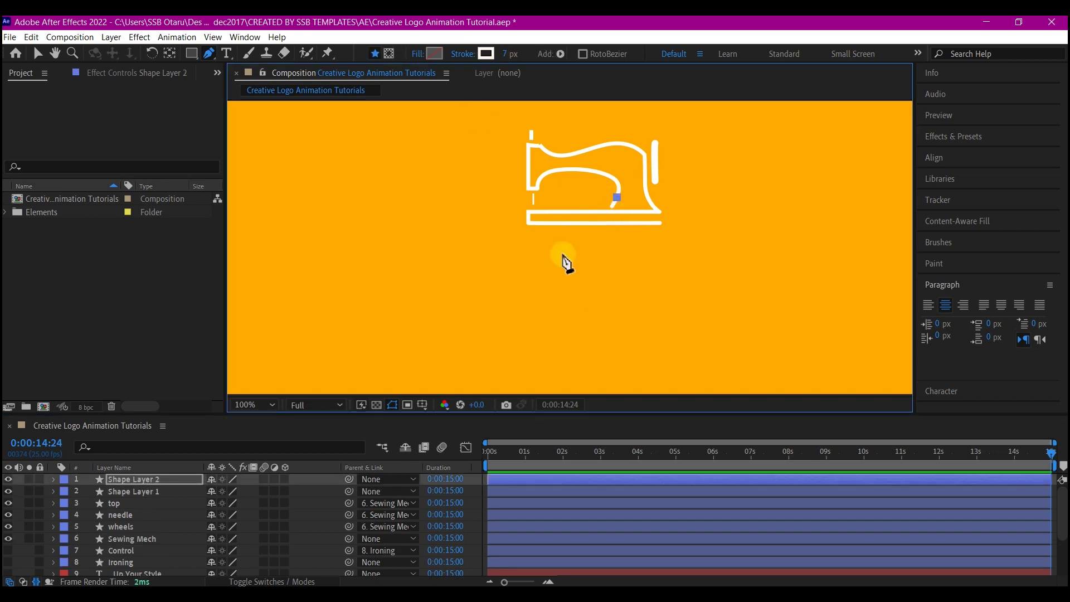
{"action": "left_click_drag", "start_coordinate": [457, 280], "coordinate": [329, 290]}
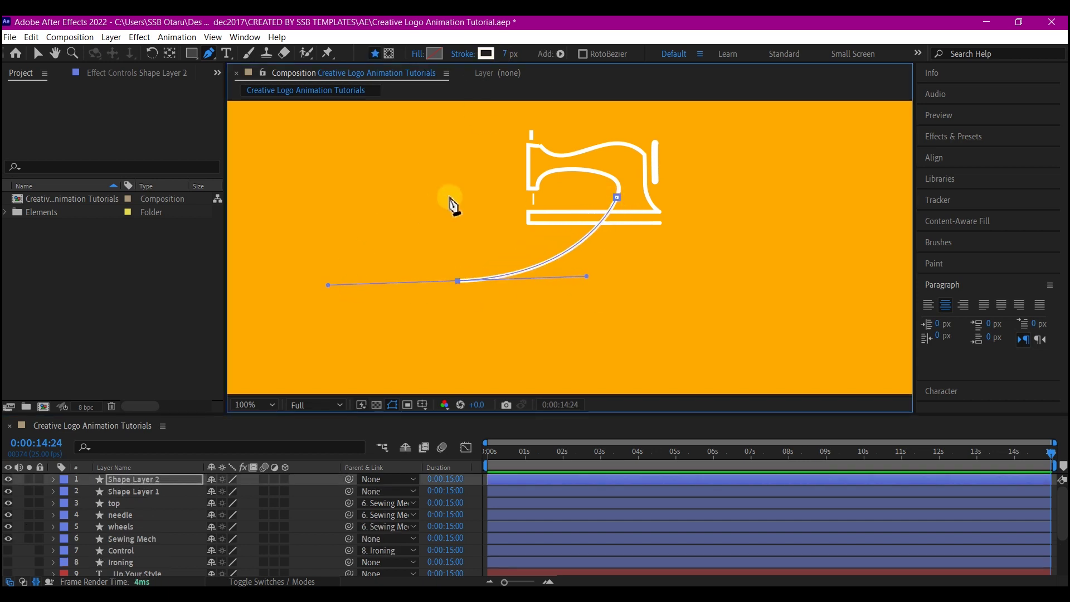
{"action": "left_click_drag", "start_coordinate": [447, 196], "coordinate": [522, 196]}
{"action": "left_click_drag", "start_coordinate": [677, 289], "coordinate": [792, 299]}
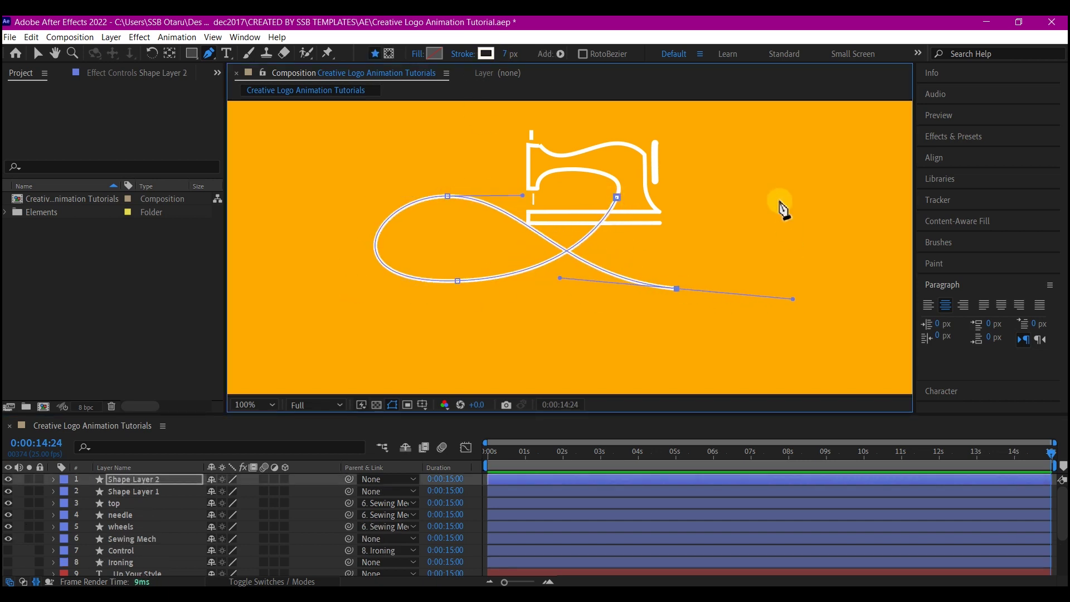
{"action": "left_click_drag", "start_coordinate": [666, 185], "coordinate": [545, 222]}
{"action": "key", "text": "comma"}
{"action": "key", "text": "comma"}
{"action": "key", "text": "comma"}
{"action": "key", "text": "comma"}
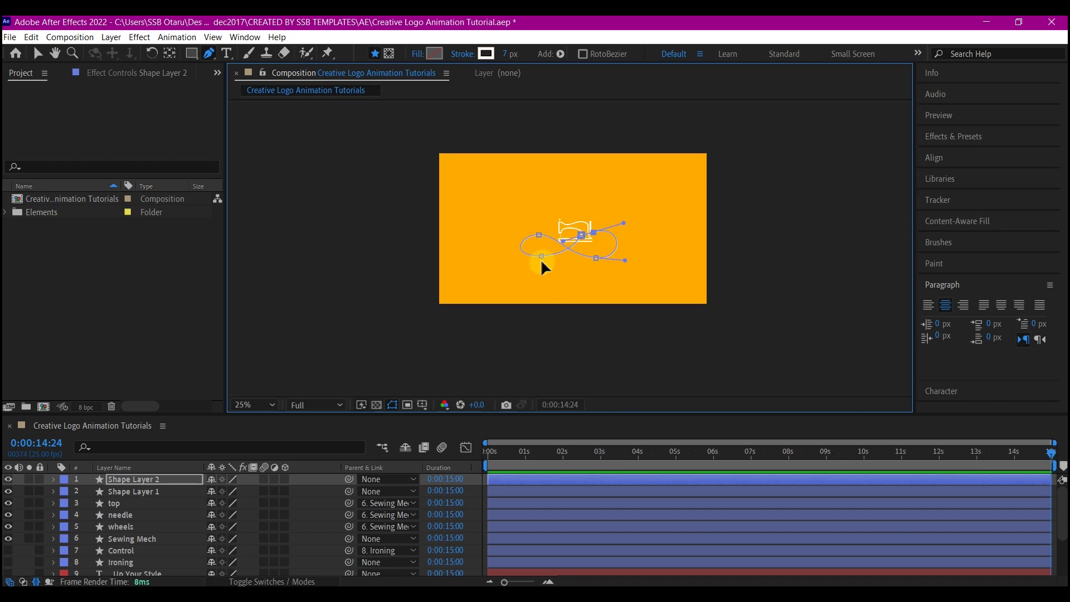
{"action": "left_click_drag", "start_coordinate": [564, 274], "coordinate": [580, 297]}
{"action": "left_click", "coordinate": [567, 317]}
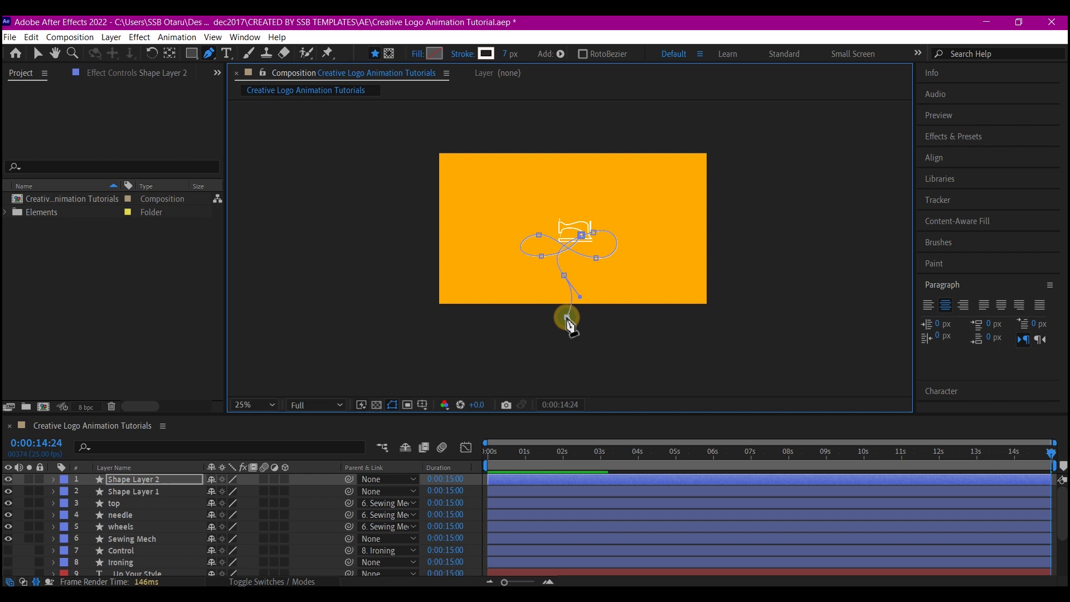
Fit the composition in the viewer and select the new thread shape layer.
{"action": "left_click", "coordinate": [38, 53]}
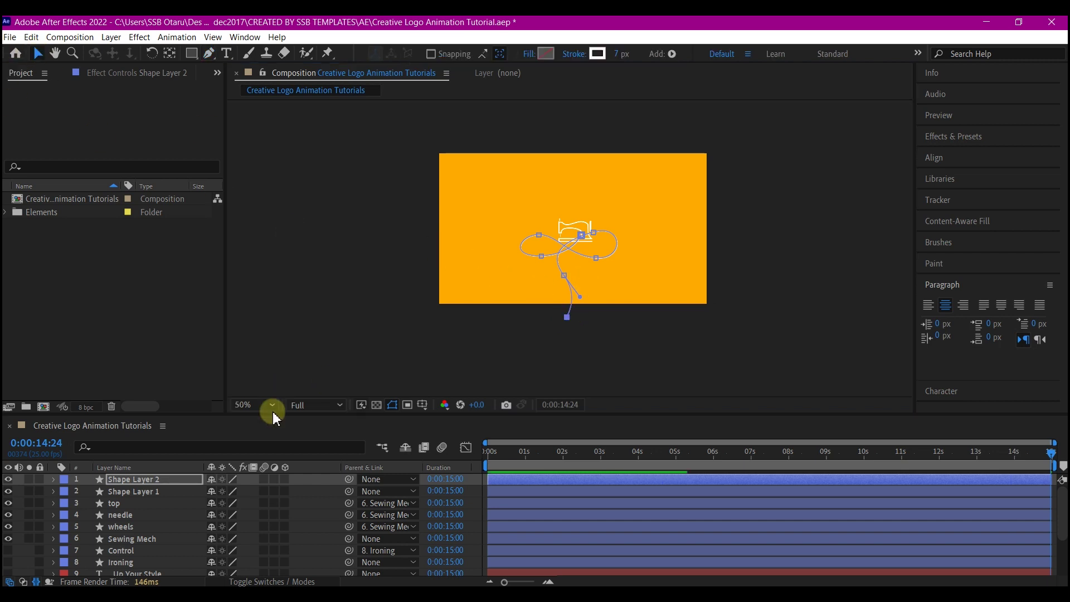
{"action": "scroll", "coordinate": [269, 411], "scroll_direction": "up", "scroll_amount": 2}
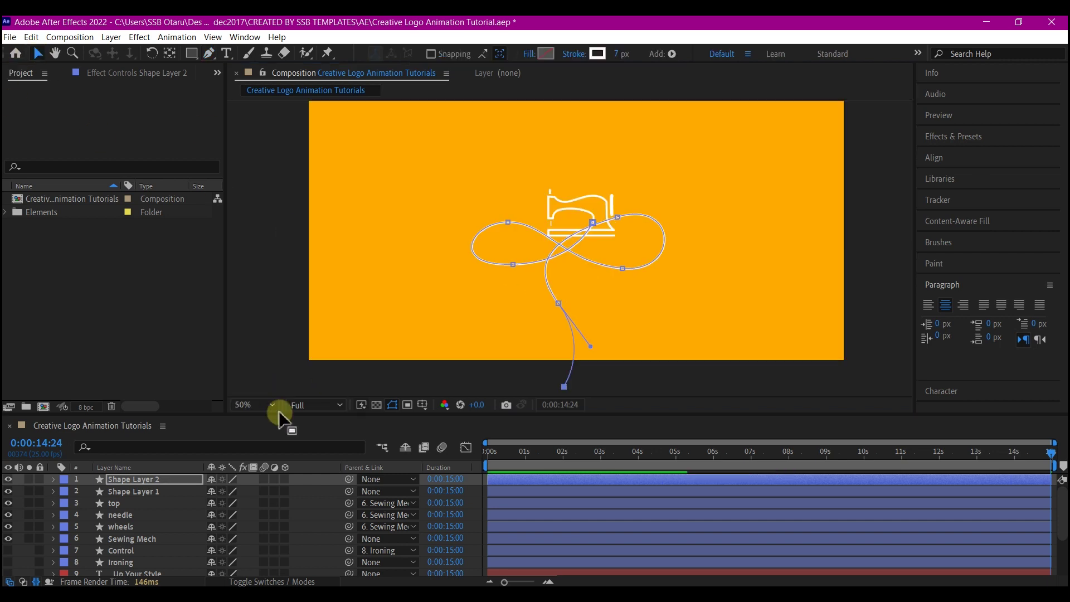
{"action": "left_click", "coordinate": [245, 405]}
{"action": "left_click", "coordinate": [252, 157]}
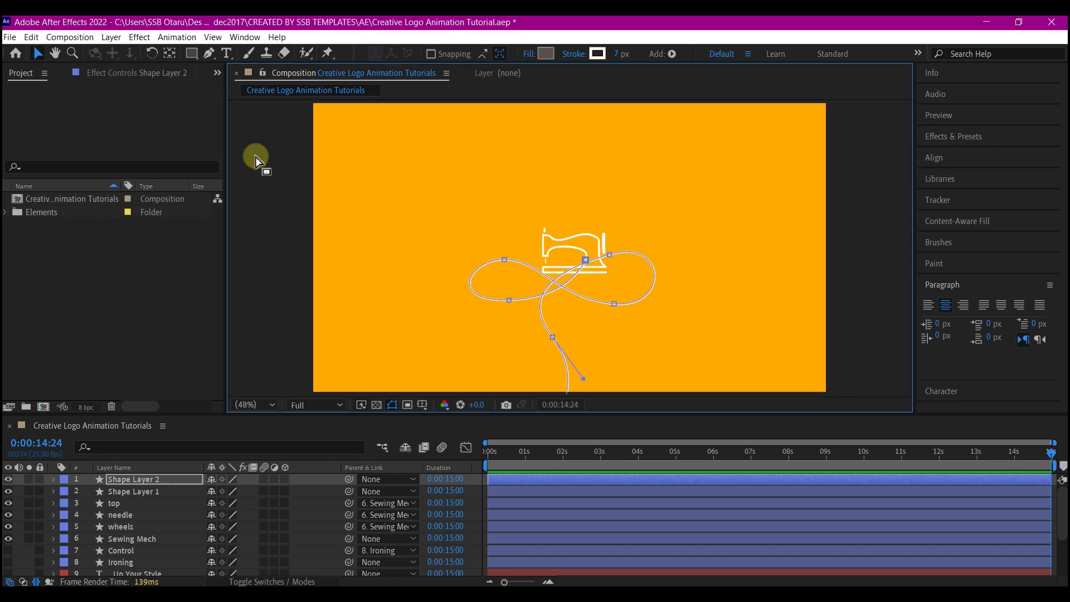
{"action": "left_click", "coordinate": [137, 481]}
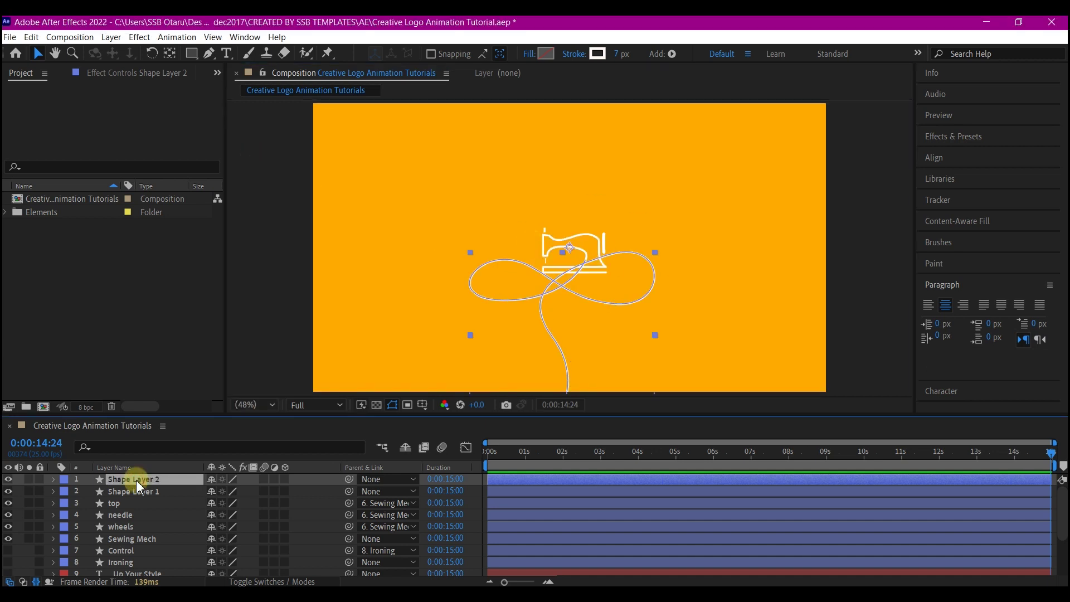
Rename the thread layer 'efirst stroke' and add Trim Paths to it.
{"action": "key", "text": "Return"}
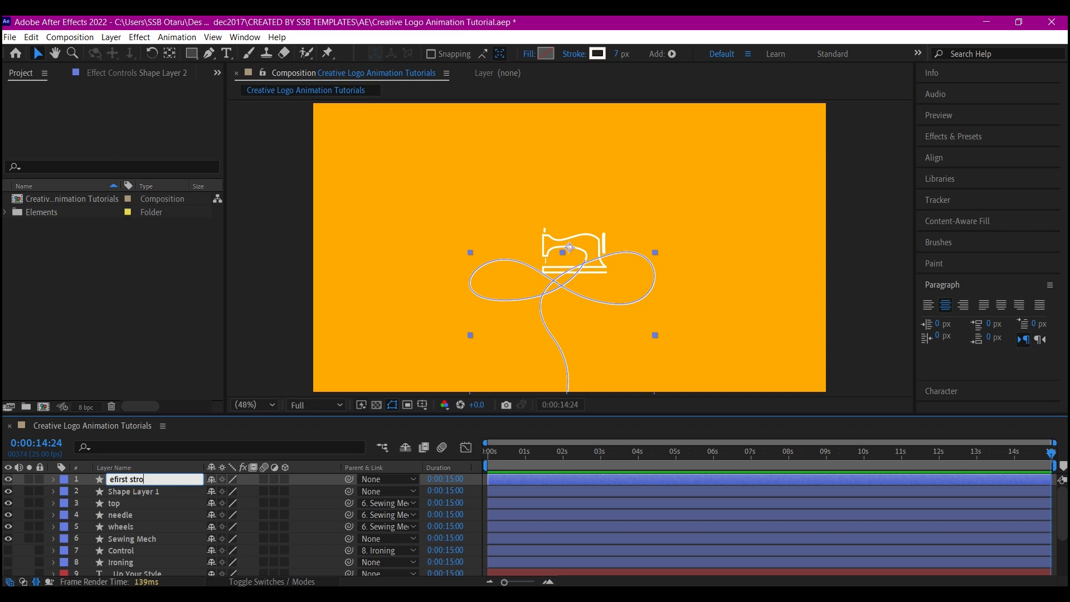
{"action": "left_click", "coordinate": [137, 482]}
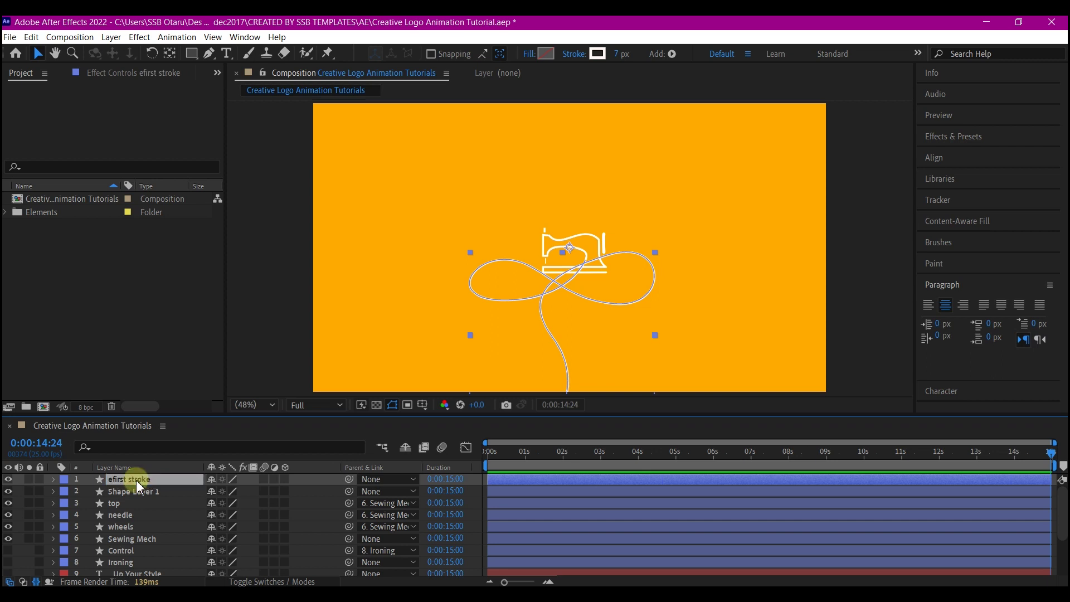
{"action": "left_click", "coordinate": [54, 480]}
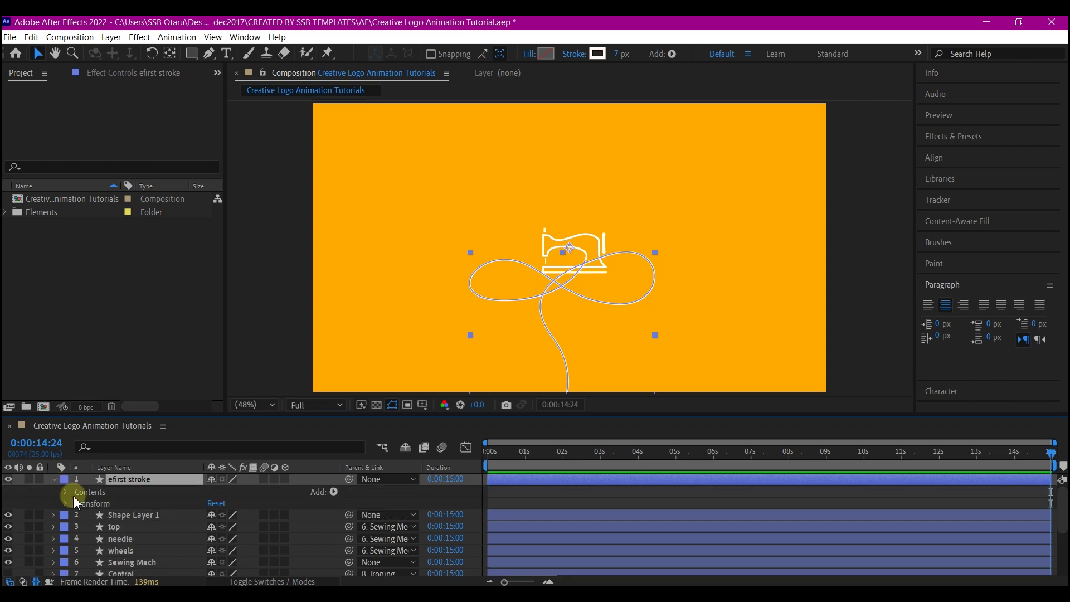
{"action": "left_click", "coordinate": [334, 492]}
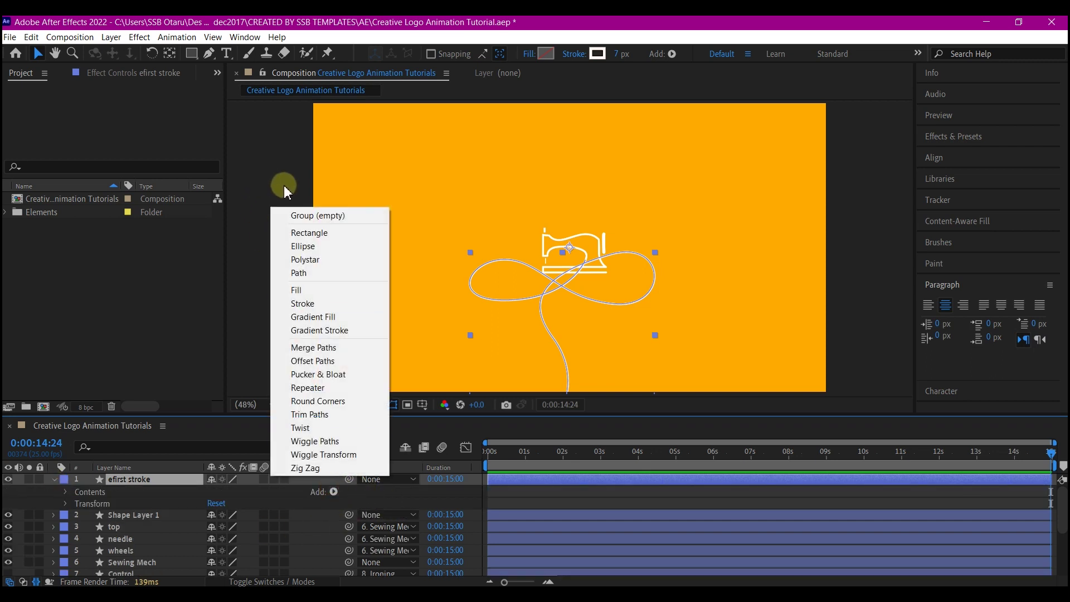
{"action": "left_click", "coordinate": [314, 417]}
Keyframe Trim Paths Start from 100% to 0% so the thread draws on.
{"action": "scroll", "coordinate": [701, 470], "scroll_direction": "up", "scroll_amount": 2}
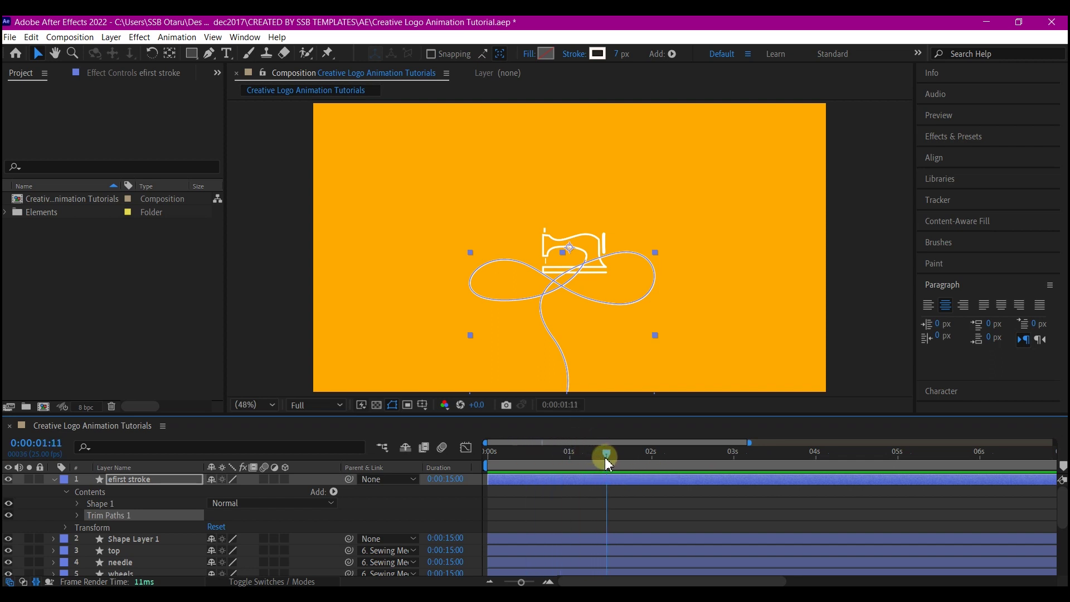
{"action": "left_click_drag", "start_coordinate": [604, 458], "coordinate": [609, 457]}
{"action": "left_click", "coordinate": [489, 327]}
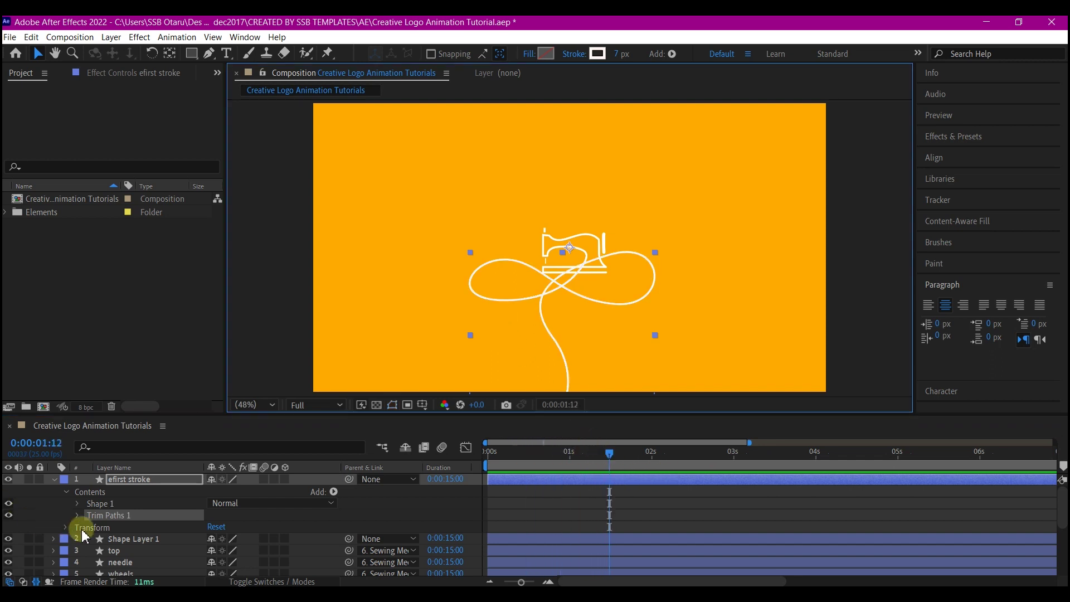
{"action": "left_click", "coordinate": [78, 515]}
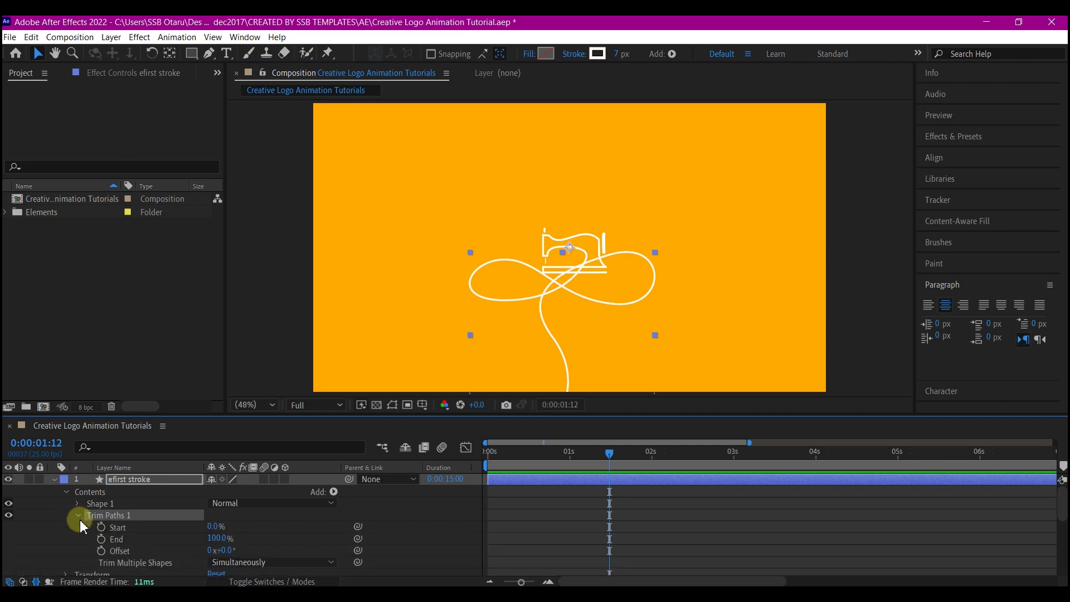
{"action": "left_click", "coordinate": [110, 526]}
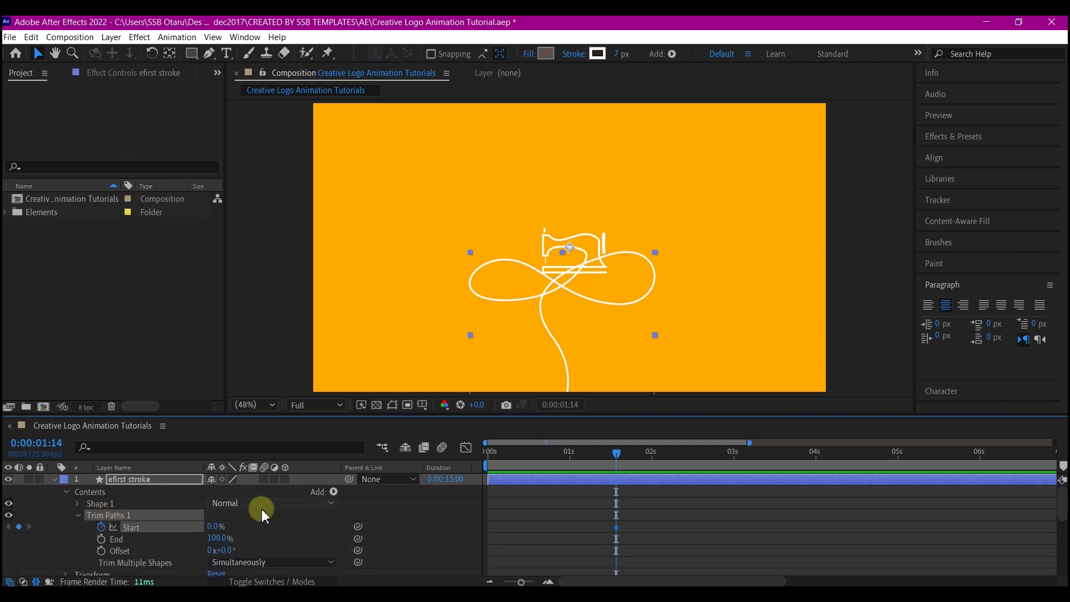
{"action": "left_click_drag", "start_coordinate": [492, 453], "coordinate": [456, 468]}
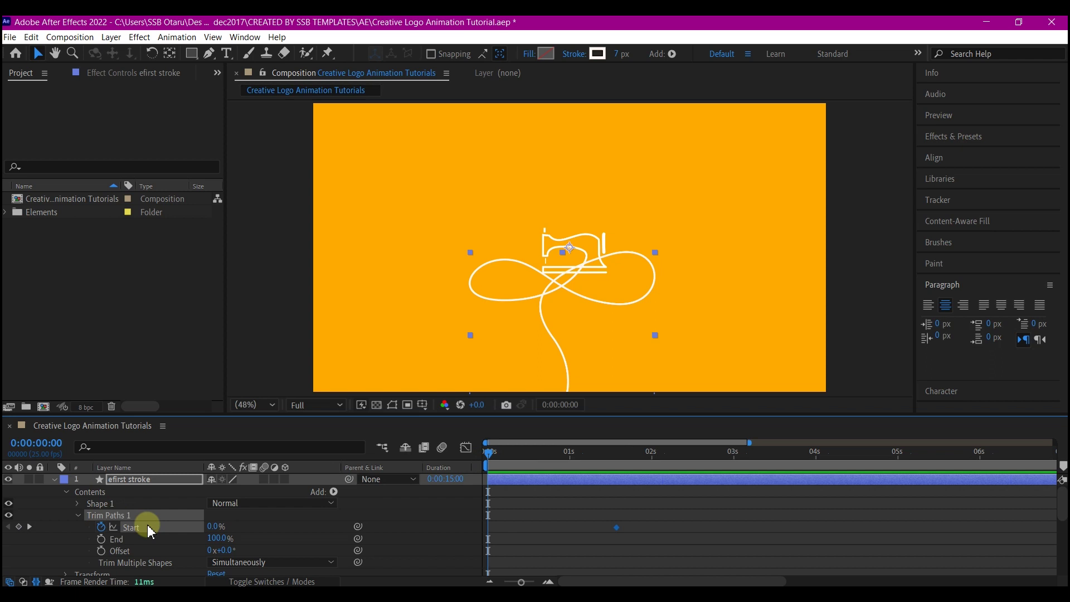
{"action": "left_click_drag", "start_coordinate": [214, 528], "coordinate": [408, 515]}
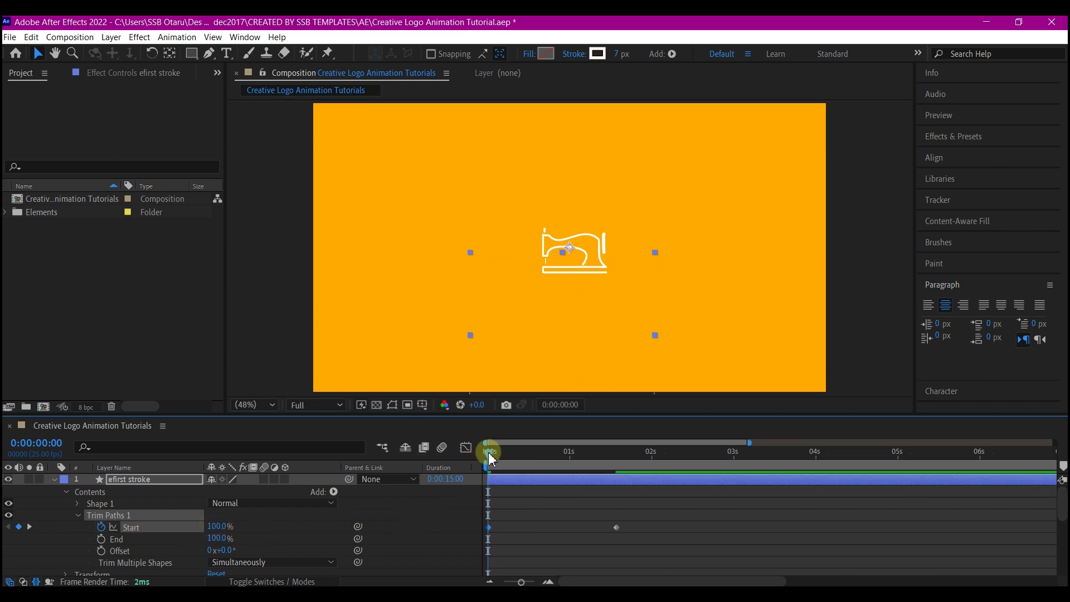
{"action": "mouse_move", "coordinate": [488, 458]}
{"action": "left_mouse_down"}
{"action": "mouse_move", "coordinate": [628, 470]}
{"action": "mouse_move", "coordinate": [506, 500]}
{"action": "left_mouse_up"}
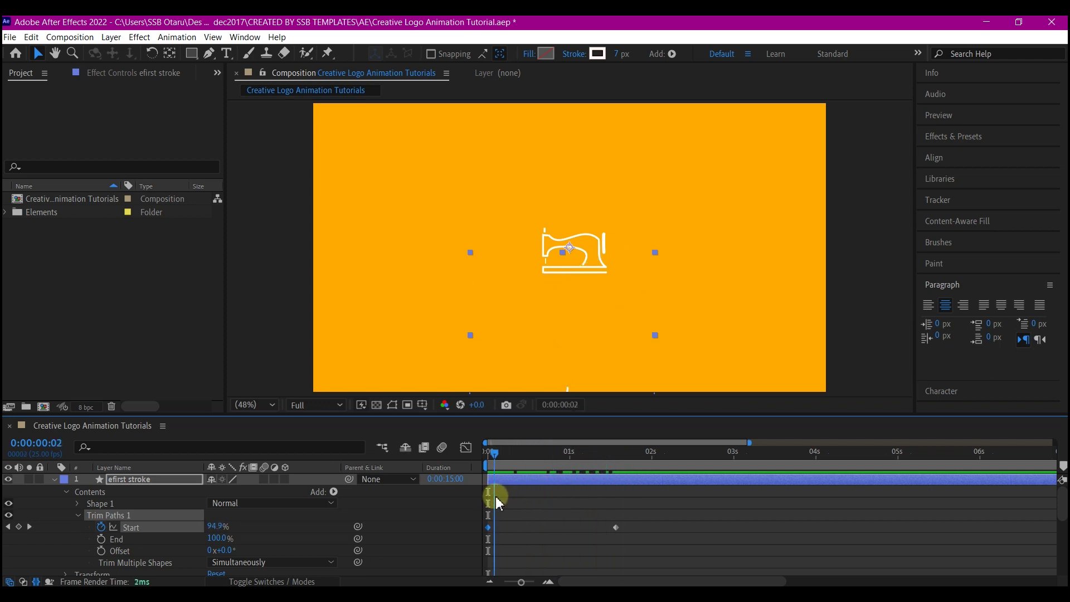
{"action": "left_click_drag", "start_coordinate": [499, 503], "coordinate": [506, 502]}
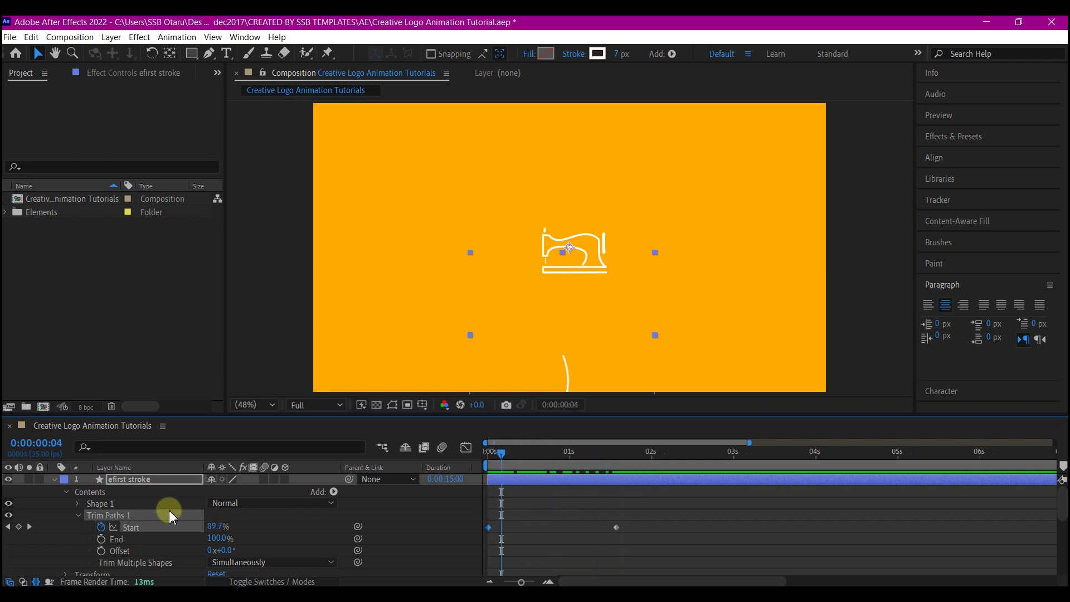
Keyframe Trim Paths End, reaching 0% at 1 second 17 frames.
{"action": "left_click", "coordinate": [101, 540]}
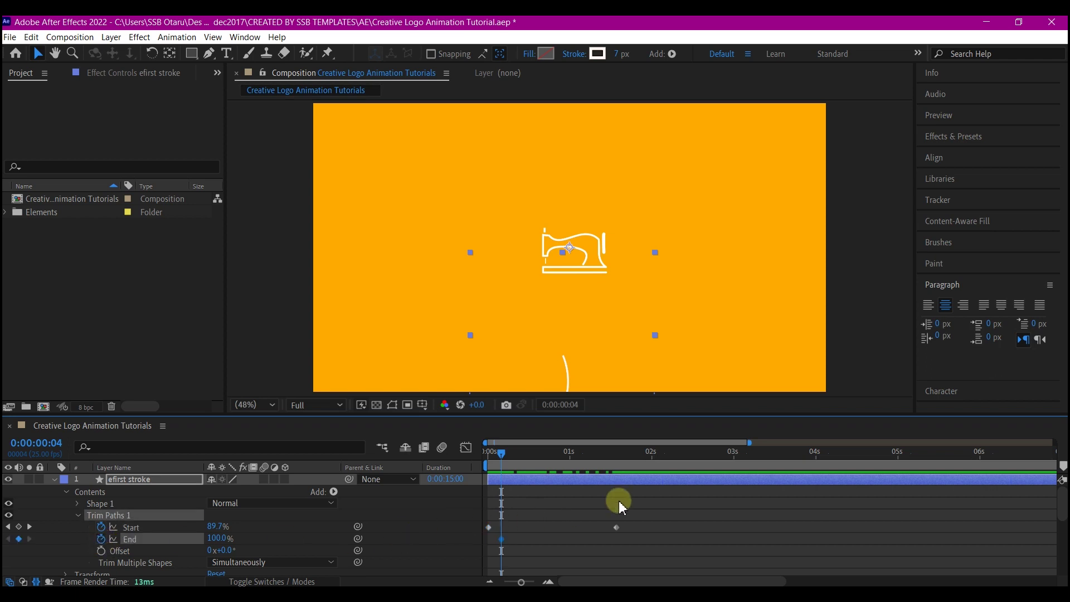
{"action": "left_click", "coordinate": [627, 454]}
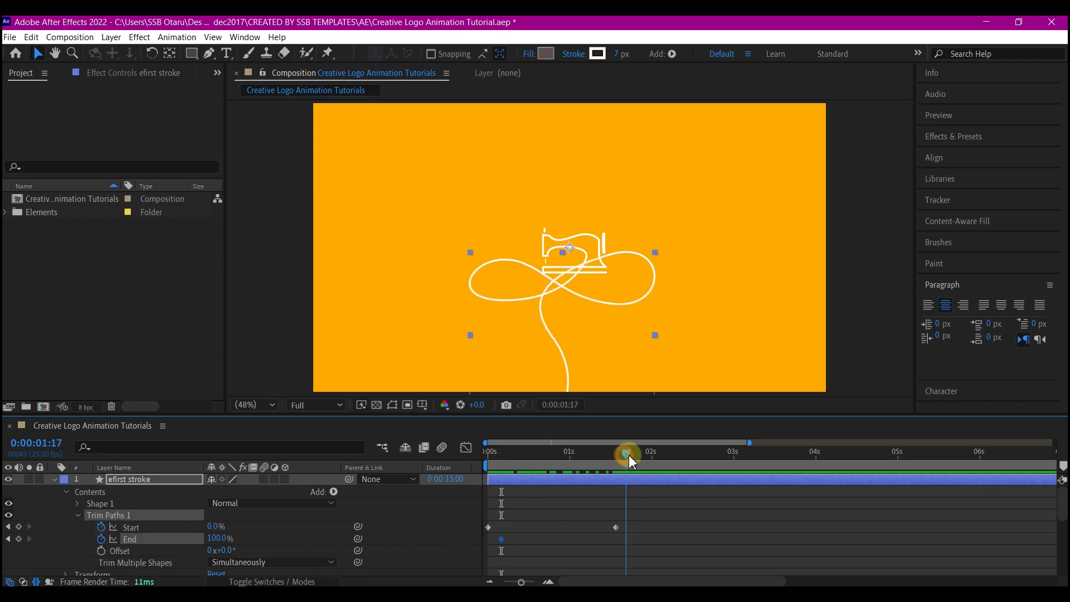
{"action": "left_click", "coordinate": [213, 538]}
{"action": "type", "text": "0"}
{"action": "key", "text": "Return"}
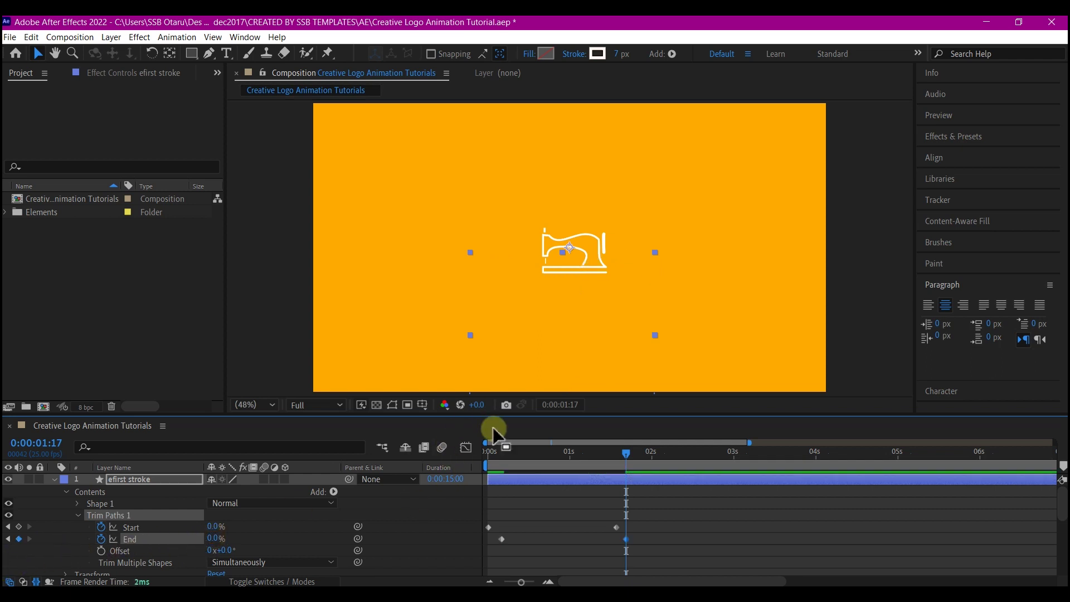
Preview the thread animation and apply Easy Ease to all four trim keyframes.
{"action": "left_click", "coordinate": [504, 452]}
{"action": "left_click_drag", "start_coordinate": [501, 458], "coordinate": [469, 460]}
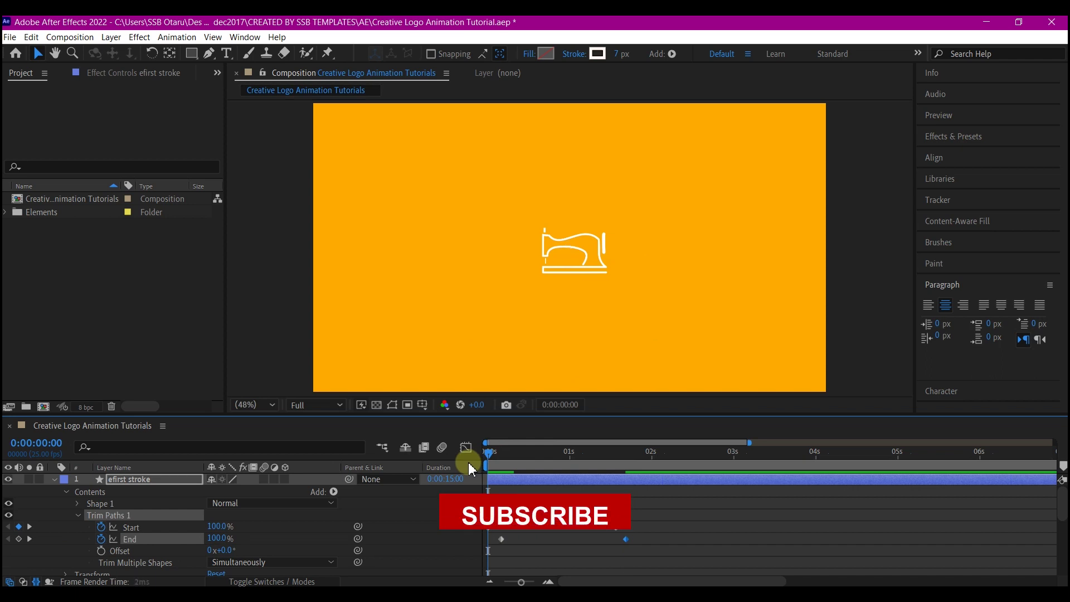
{"action": "key", "text": "space"}
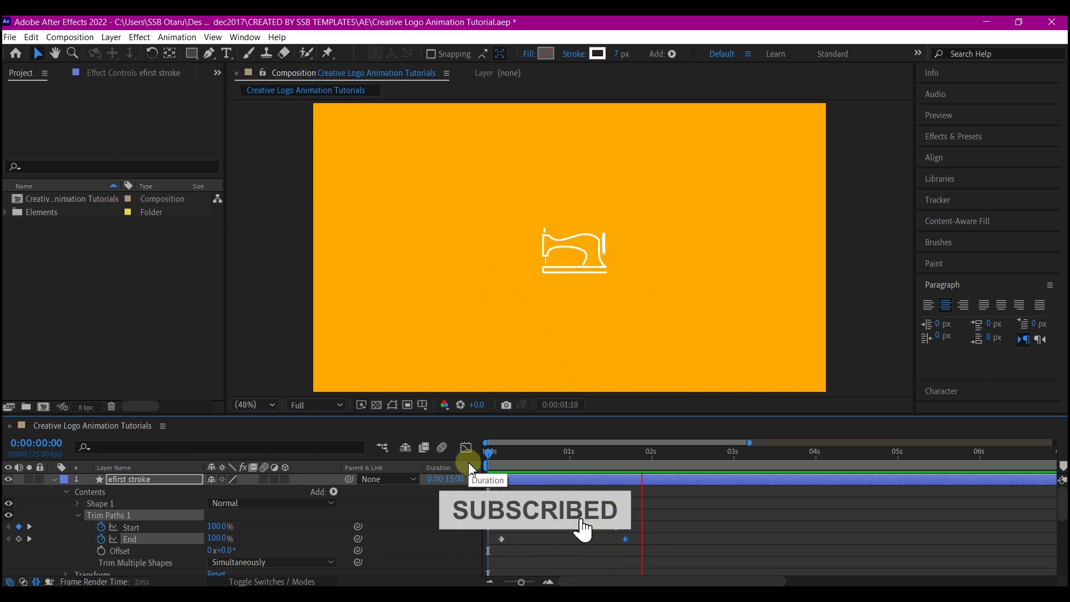
{"action": "left_click", "coordinate": [656, 508]}
{"action": "left_click_drag", "start_coordinate": [659, 497], "coordinate": [476, 573]}
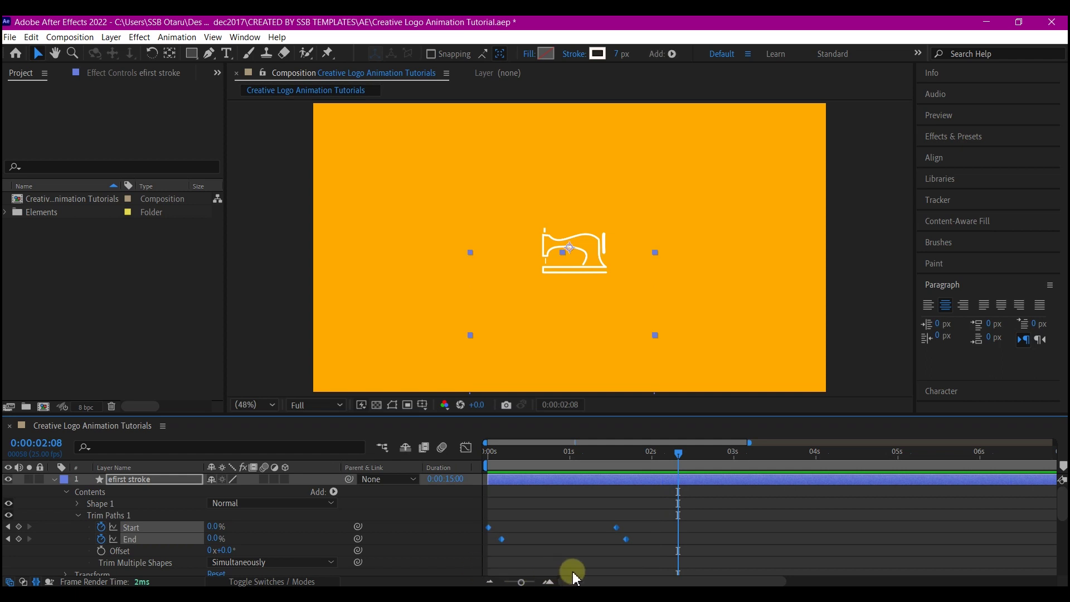
{"action": "key", "text": "F9"}
Collapse efirst stroke, then show Sewing Mech's Contents with Stroke 1 and Shape 1 collapsed and the Add list open.
{"action": "left_click", "coordinate": [521, 401]}
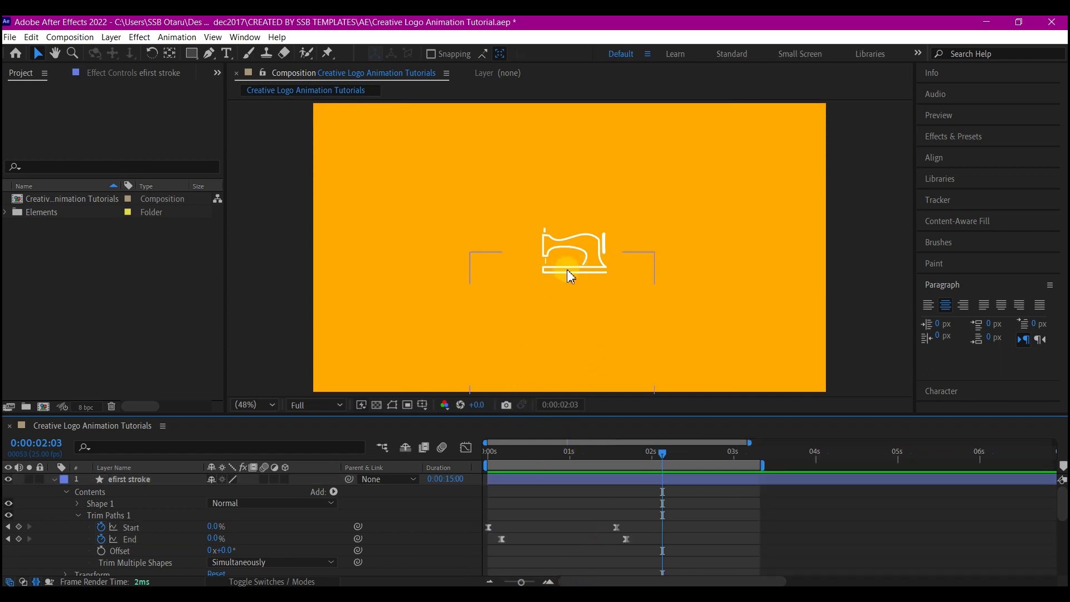
{"action": "key", "text": "period"}
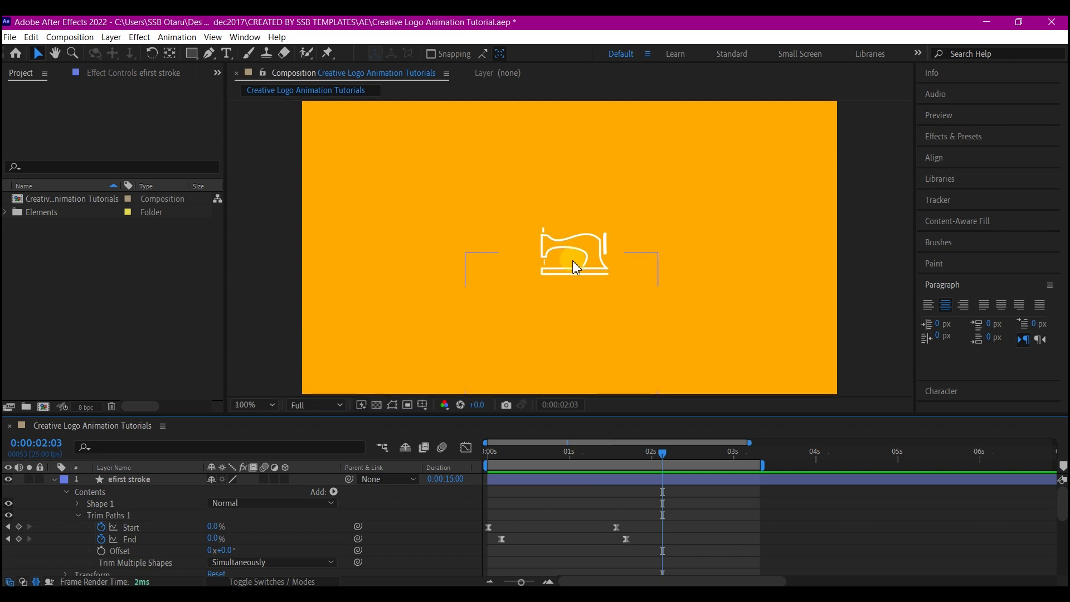
{"action": "key", "text": "period"}
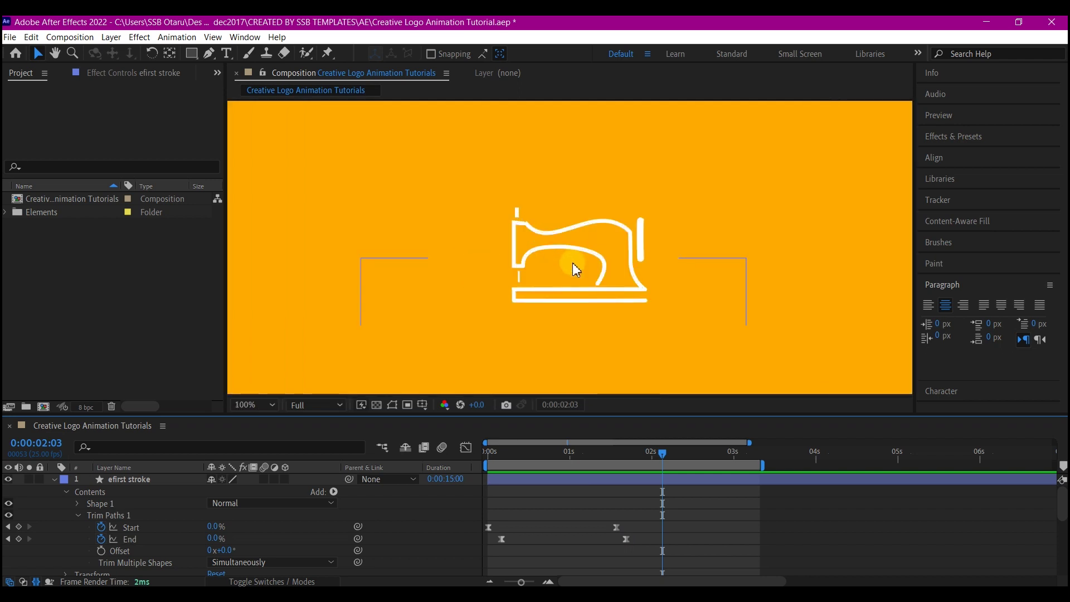
{"action": "left_click", "coordinate": [55, 480]}
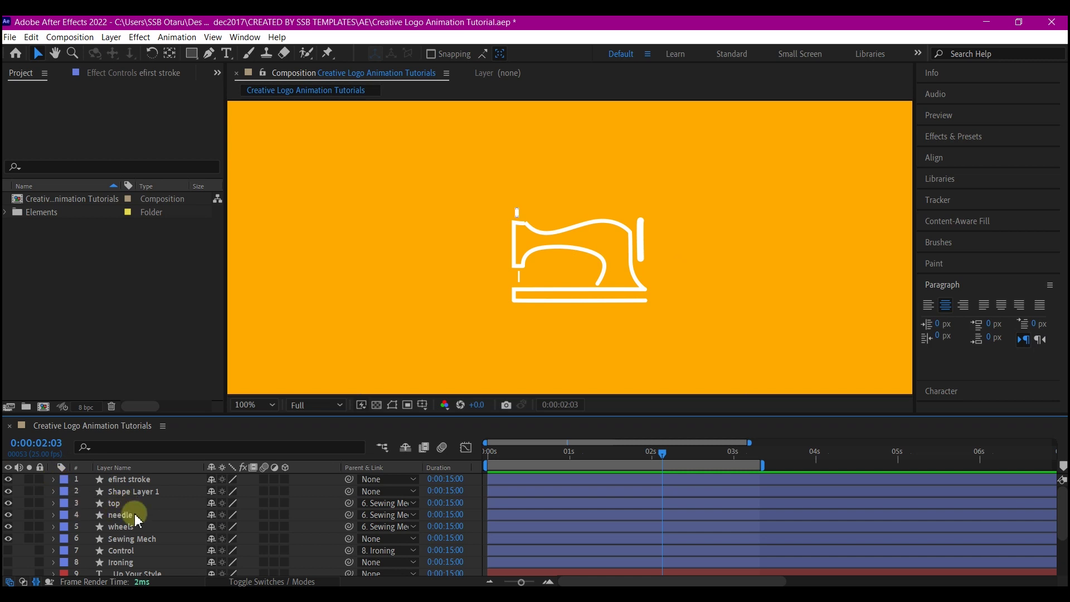
{"action": "left_click", "coordinate": [126, 539]}
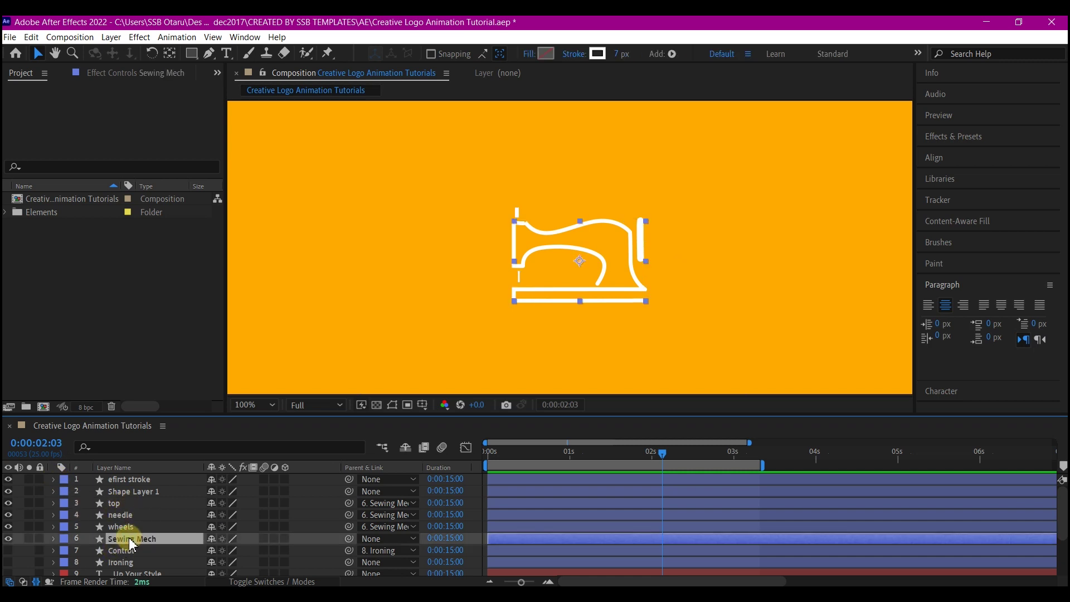
{"action": "left_click", "coordinate": [54, 539]}
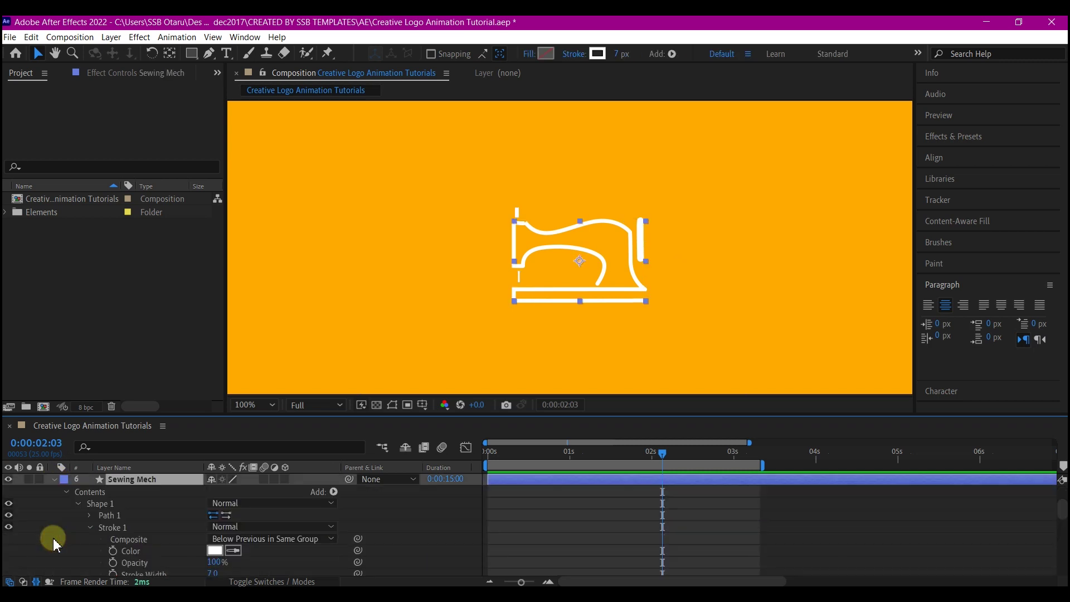
{"action": "left_click", "coordinate": [90, 527]}
{"action": "left_click", "coordinate": [78, 504]}
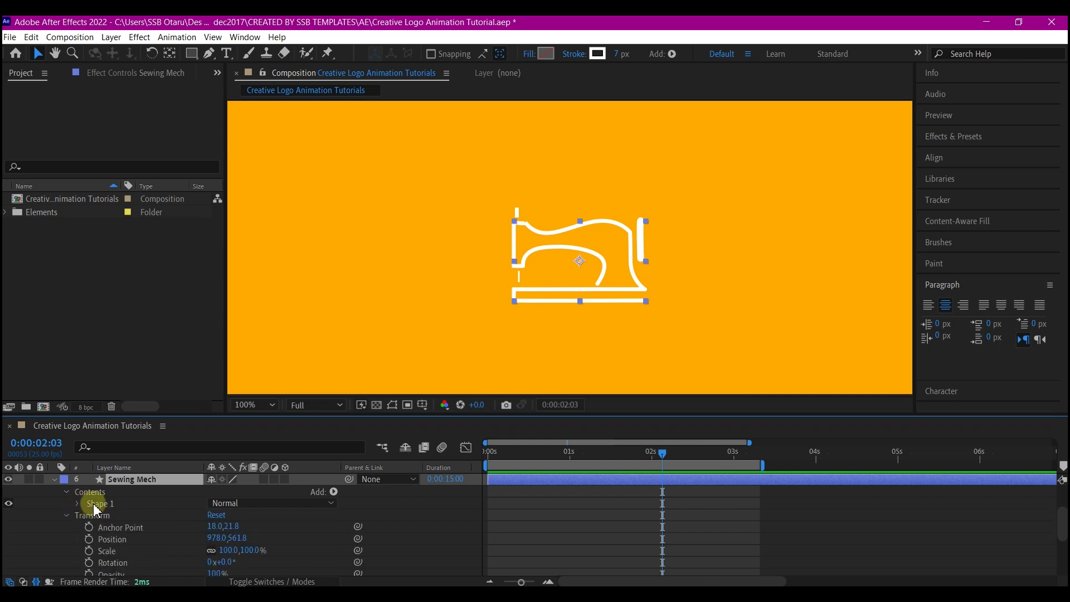
{"action": "scroll", "coordinate": [270, 506], "scroll_direction": "up", "scroll_amount": 5}
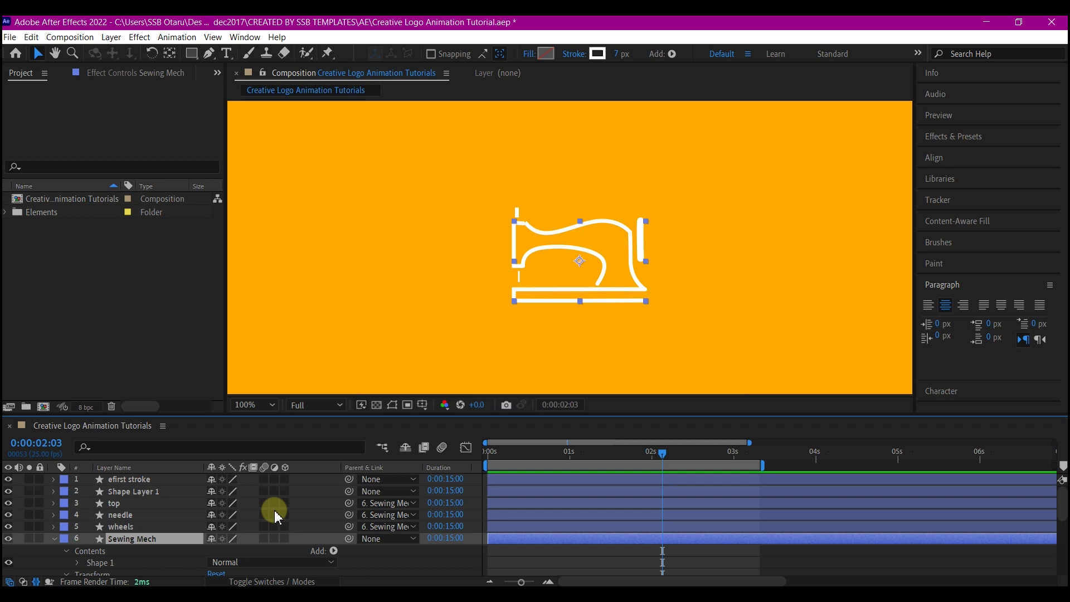
{"action": "scroll", "coordinate": [174, 549], "scroll_direction": "down", "scroll_amount": 3}
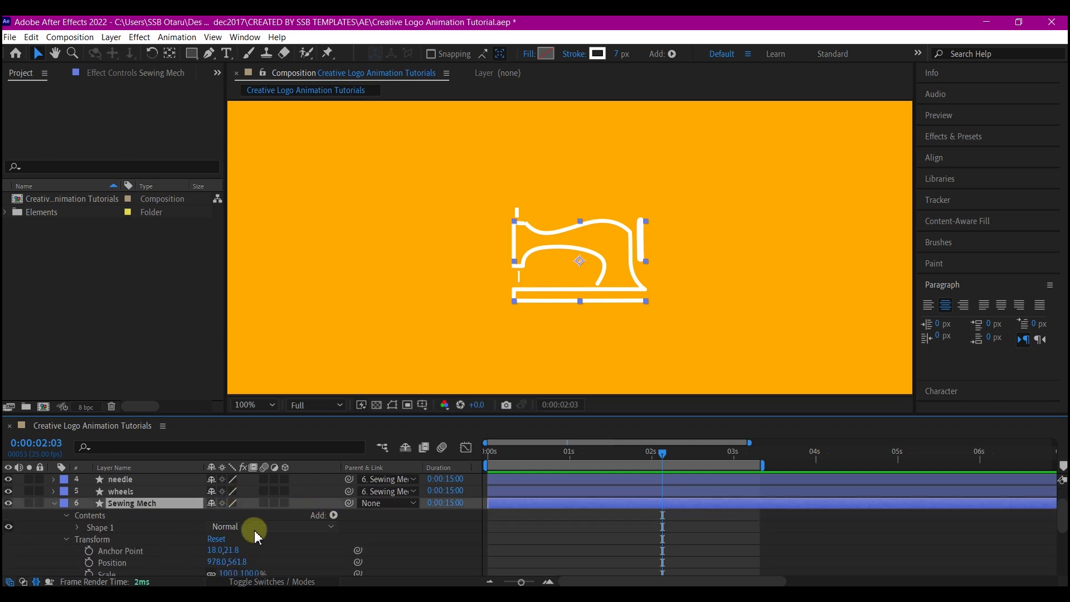
{"action": "left_click", "coordinate": [332, 516]}
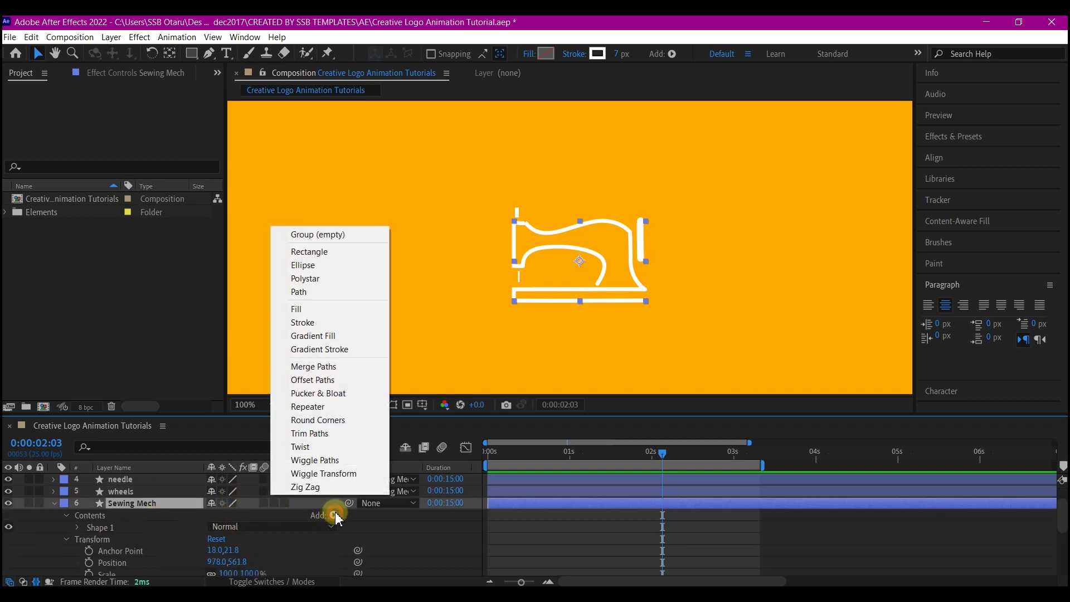
Add Trim Paths to Sewing Mech and keyframe Start from 100% to 0%.
{"action": "left_click", "coordinate": [312, 434]}
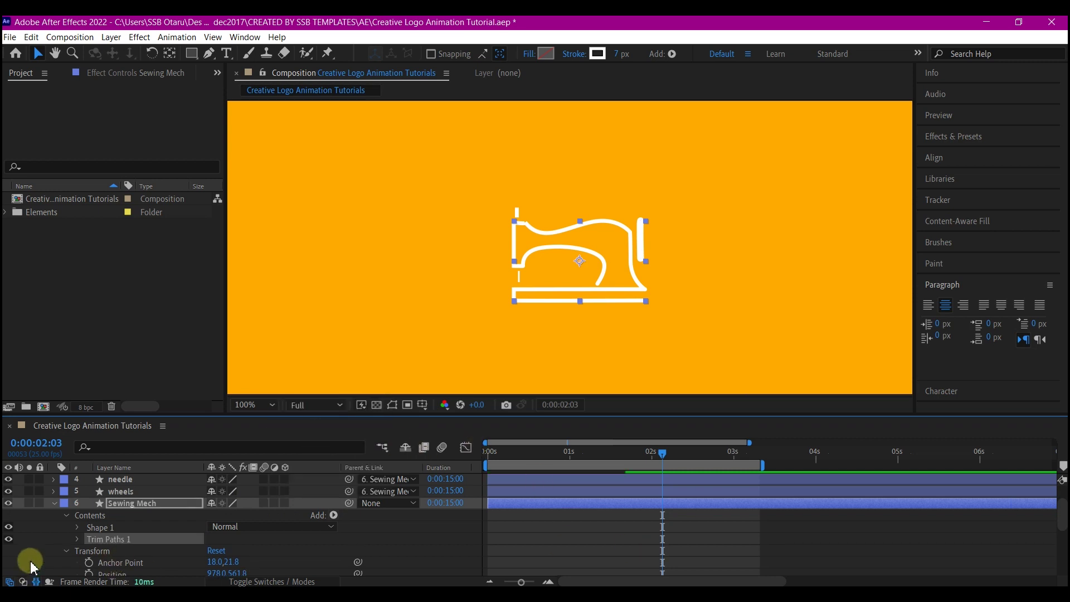
{"action": "left_click", "coordinate": [78, 539]}
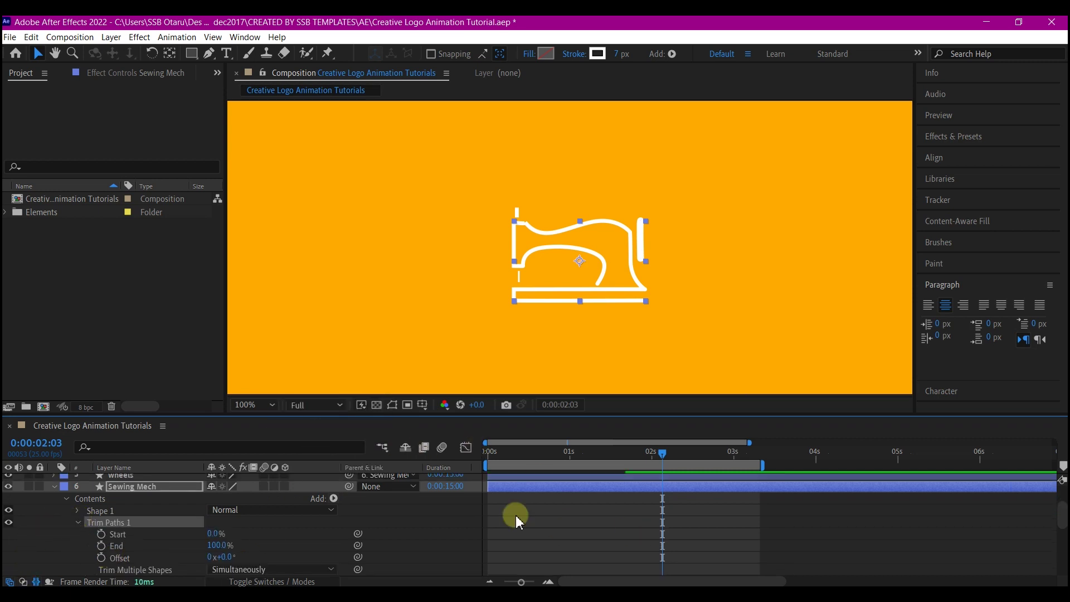
{"action": "mouse_move", "coordinate": [656, 449]}
{"action": "left_mouse_down"}
{"action": "mouse_move", "coordinate": [577, 459]}
{"action": "mouse_move", "coordinate": [584, 472]}
{"action": "mouse_move", "coordinate": [618, 462]}
{"action": "mouse_move", "coordinate": [641, 473]}
{"action": "mouse_move", "coordinate": [585, 485]}
{"action": "mouse_move", "coordinate": [617, 488]}
{"action": "left_mouse_up"}
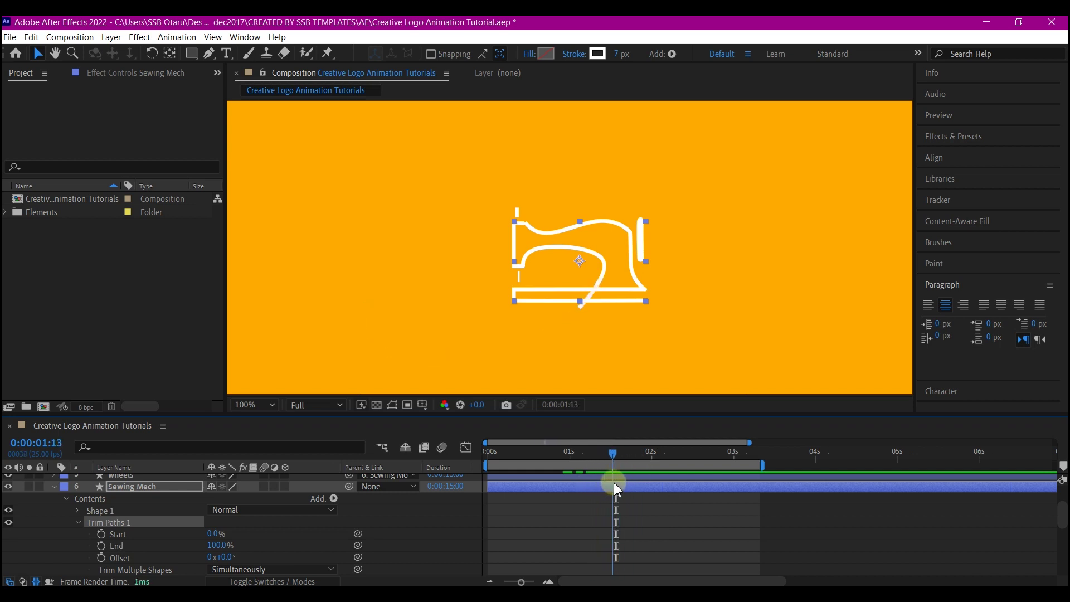
{"action": "left_click", "coordinate": [102, 535]}
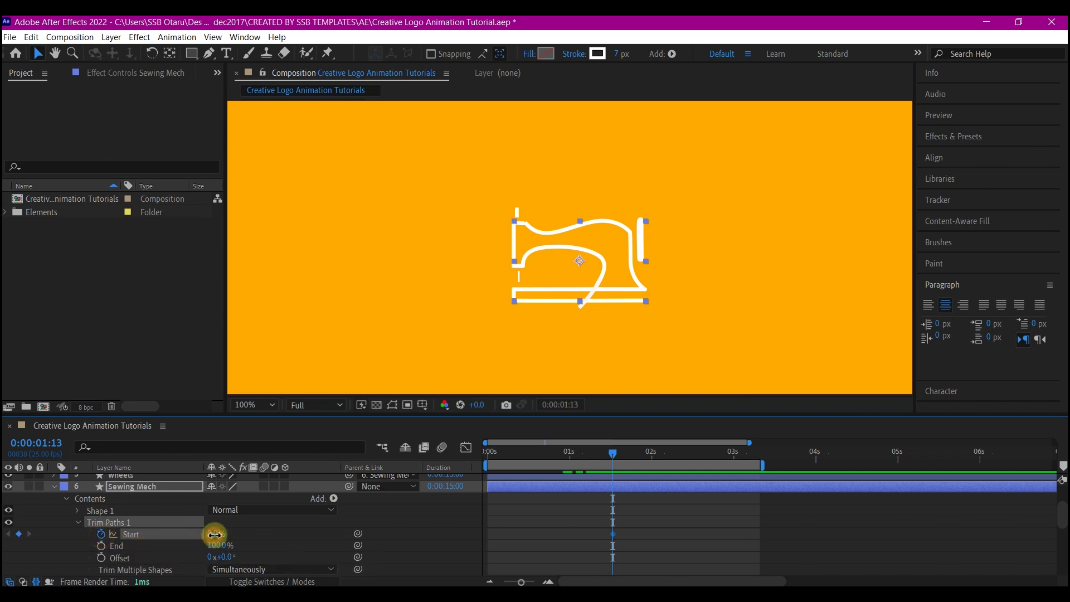
{"action": "left_click_drag", "start_coordinate": [214, 535], "coordinate": [353, 532]}
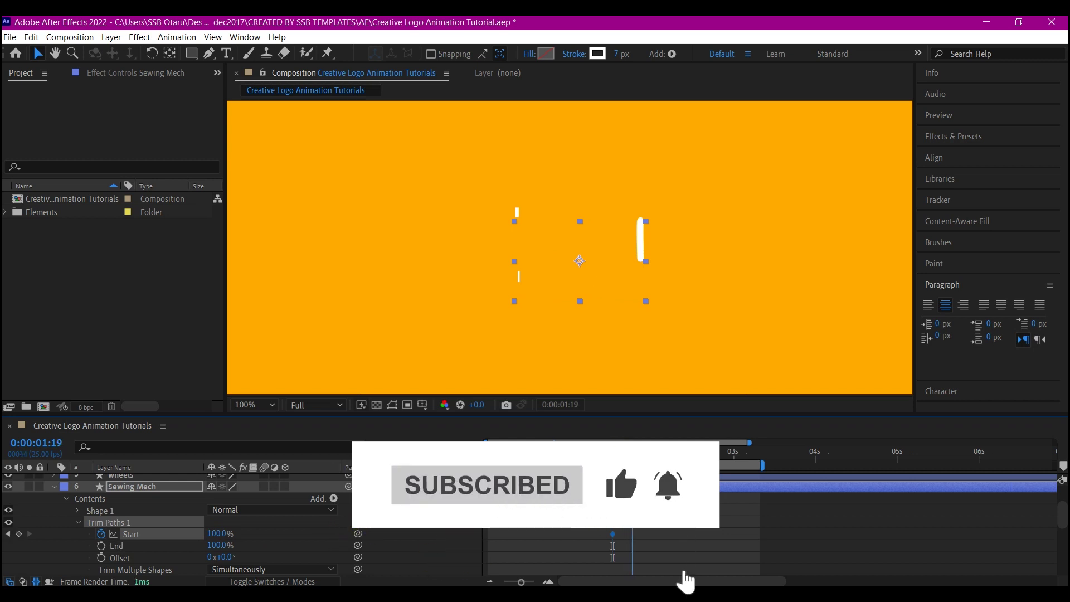
{"action": "left_click_drag", "start_coordinate": [657, 454], "coordinate": [700, 467]}
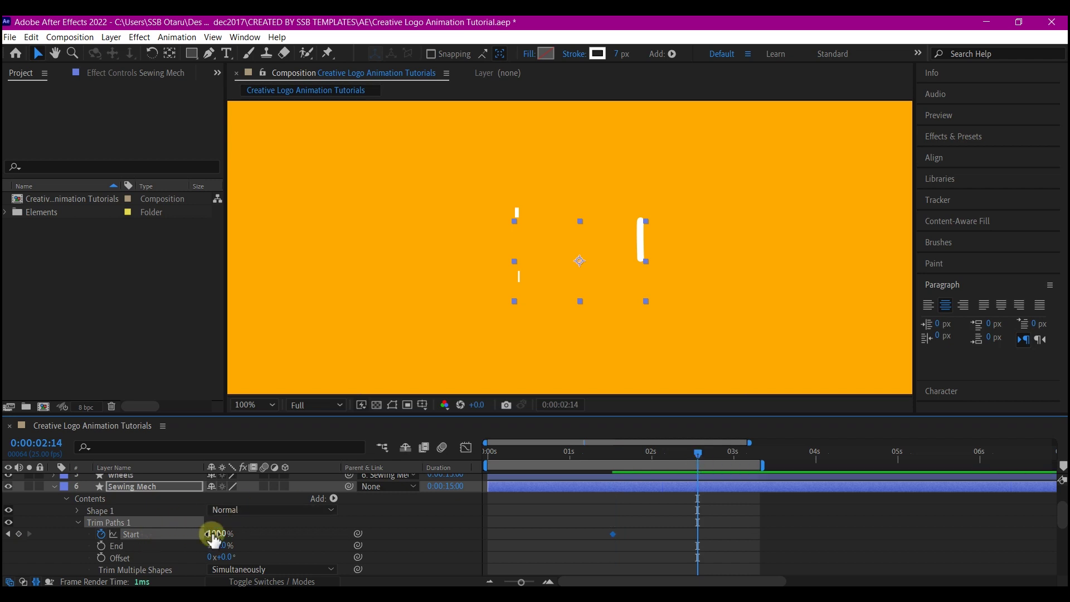
{"action": "mouse_move", "coordinate": [217, 540]}
{"action": "left_mouse_down"}
{"action": "mouse_move", "coordinate": [94, 548]}
{"action": "mouse_move", "coordinate": [8, 565]}
{"action": "mouse_move", "coordinate": [11, 574]}
{"action": "left_mouse_up"}
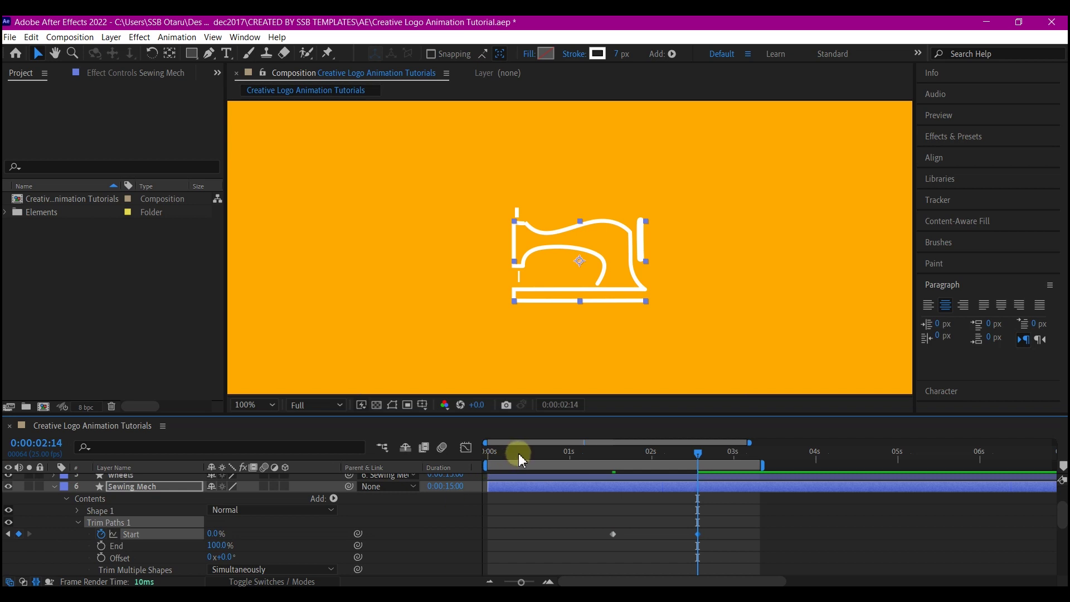
Preview the draw-on and apply Easy Ease to both Start keyframes.
{"action": "left_click_drag", "start_coordinate": [516, 455], "coordinate": [401, 473]}
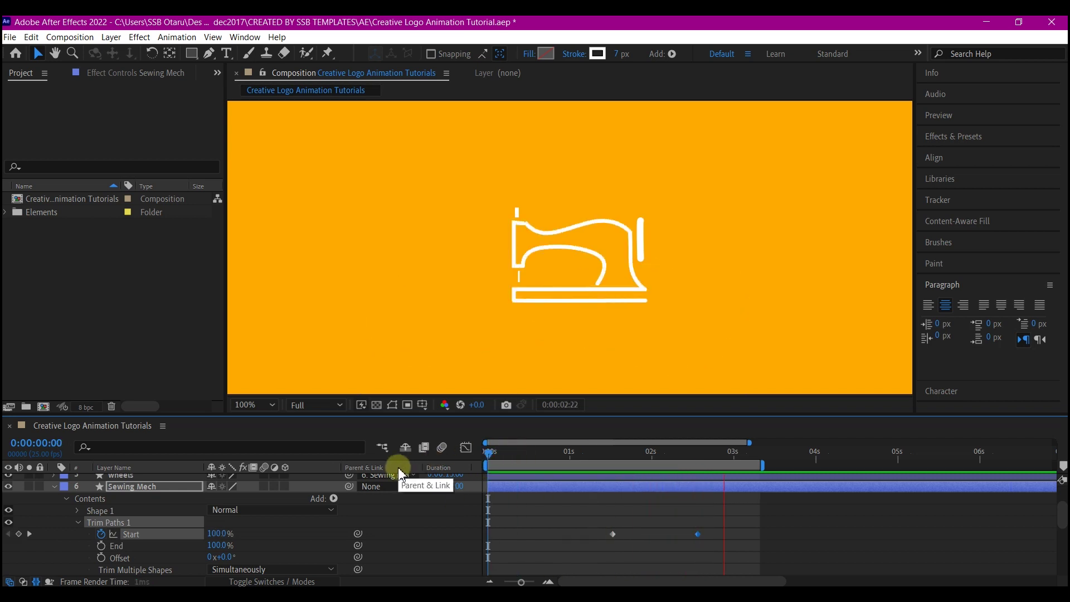
{"action": "left_click", "coordinate": [711, 518]}
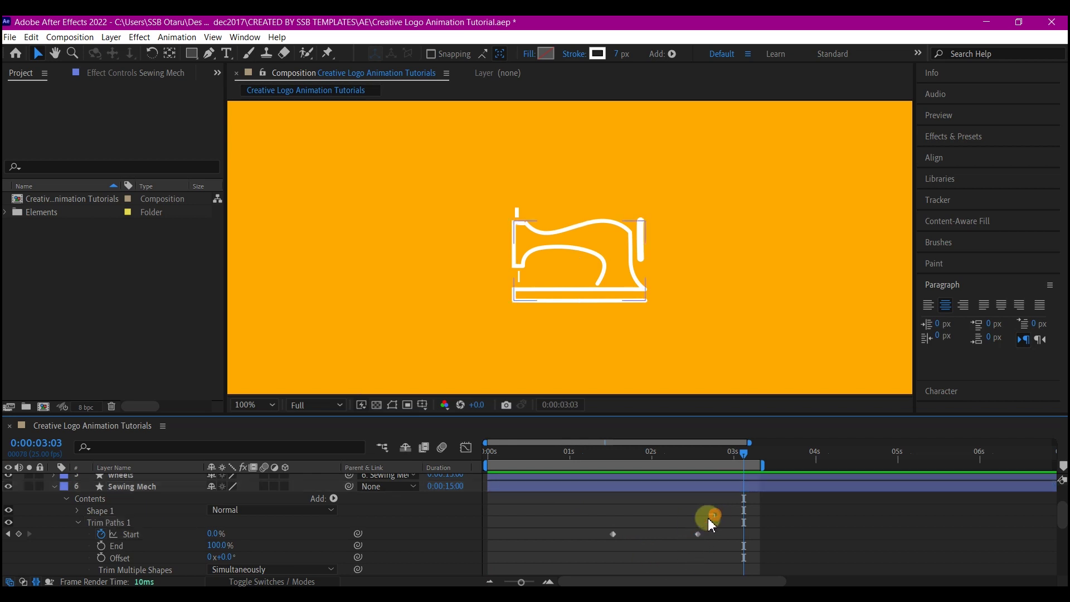
{"action": "left_click_drag", "start_coordinate": [712, 515], "coordinate": [592, 549]}
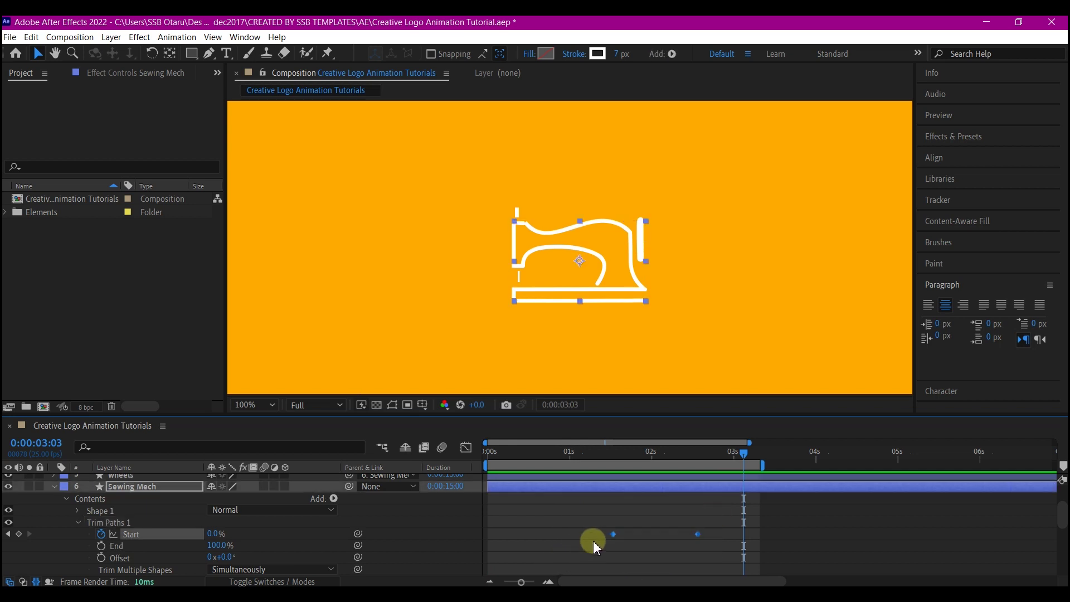
{"action": "key", "text": "F9"}
{"action": "left_click", "coordinate": [692, 139]}
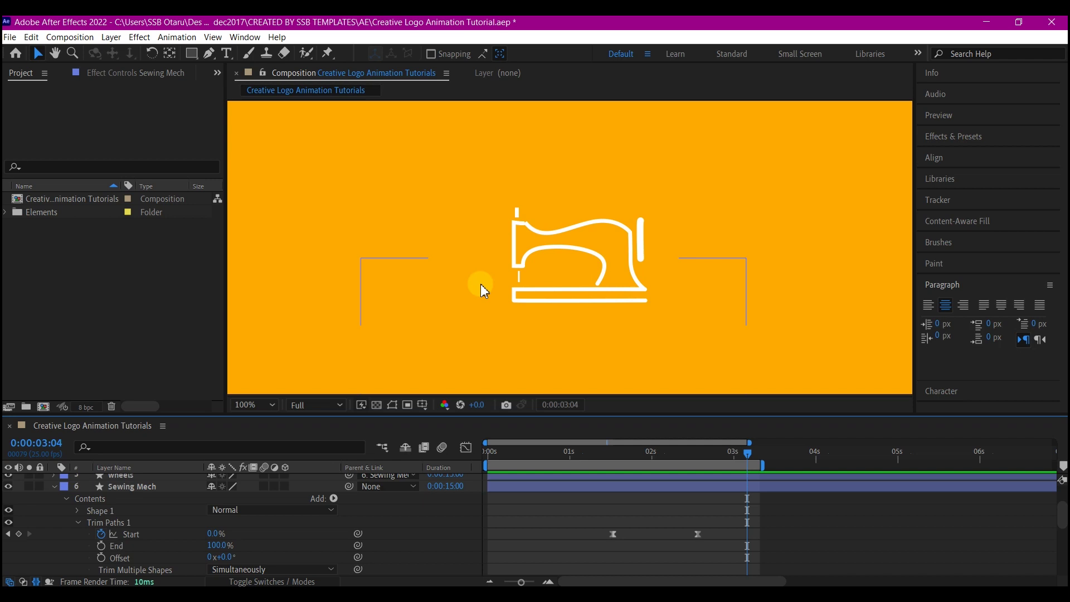
Select the sewing machine, fit the composition in the viewer, and preview the animation.
{"action": "left_click", "coordinate": [518, 287]}
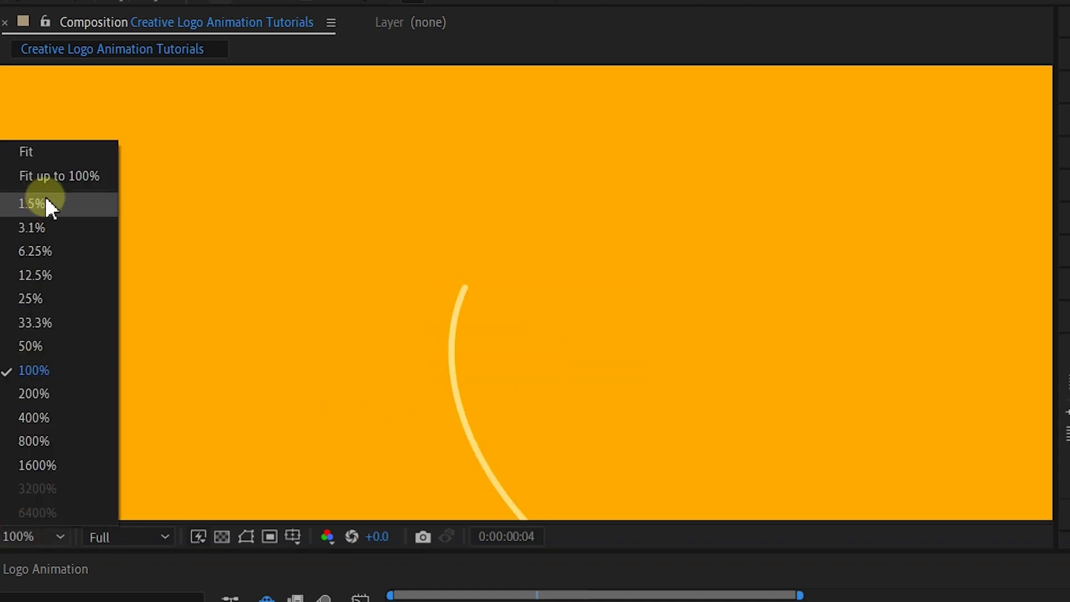
{"action": "left_click", "coordinate": [45, 151]}
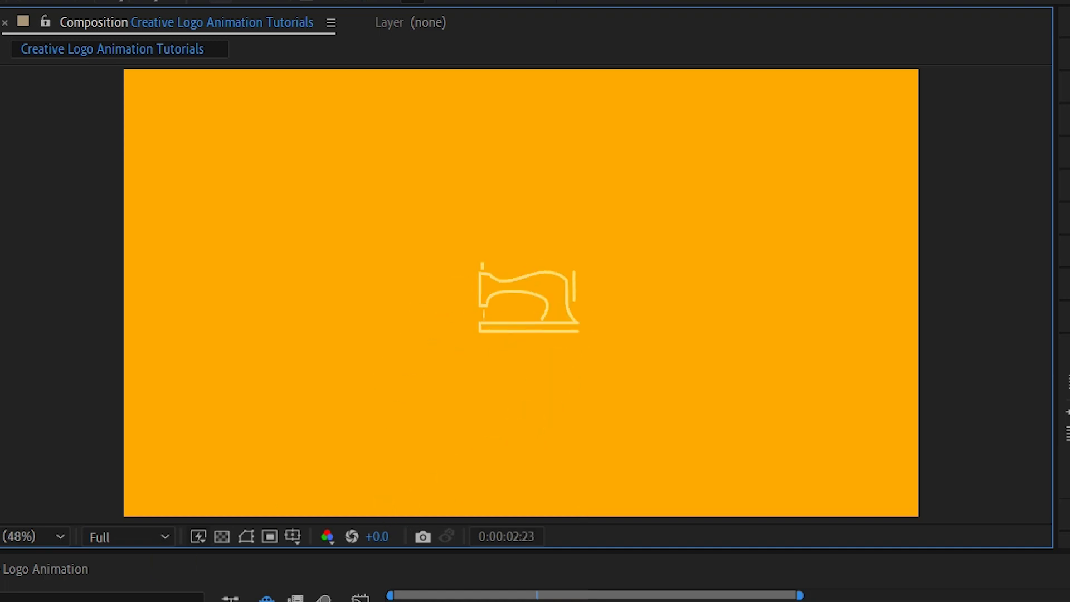
{"action": "key", "text": "space"}
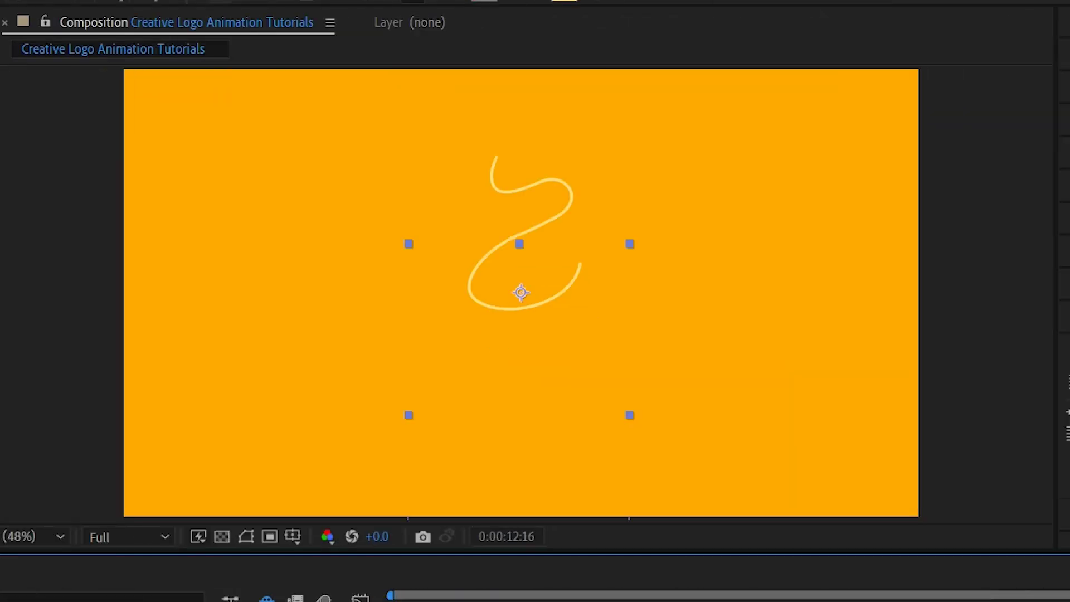
{"action": "key", "text": "space"}
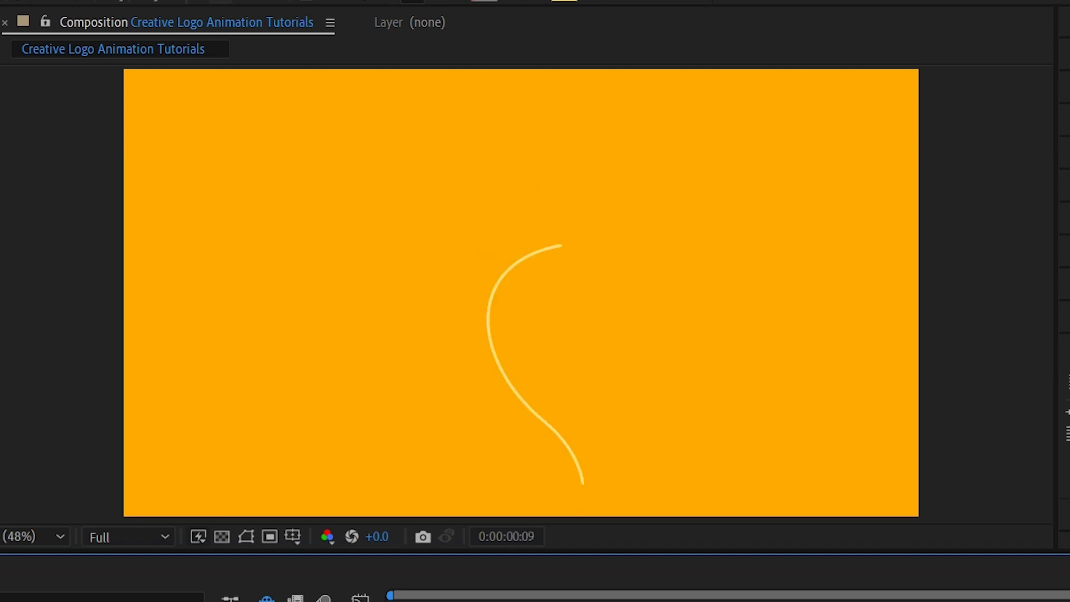
At about 2 seconds, add a null object layer and name it controller1.
{"action": "left_click", "coordinate": [566, 456]}
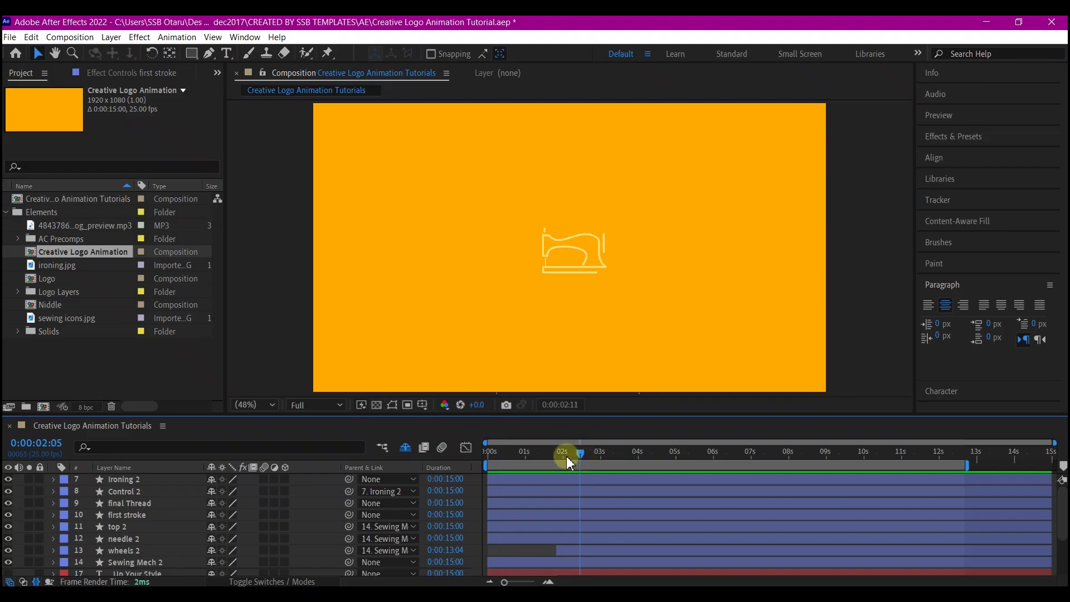
{"action": "left_click", "coordinate": [120, 479]}
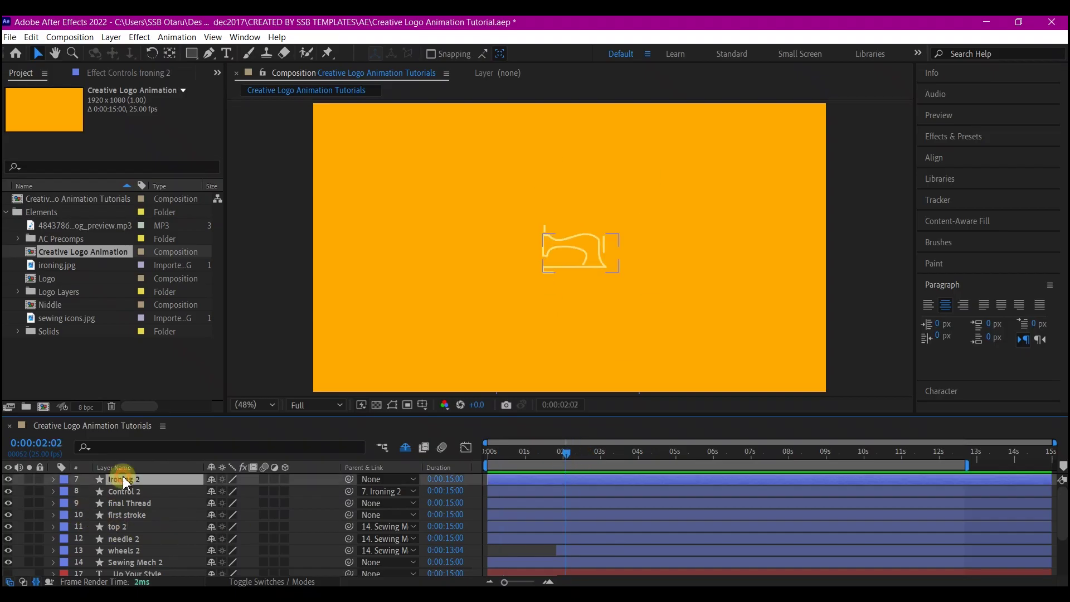
{"action": "right_click", "coordinate": [18, 496]}
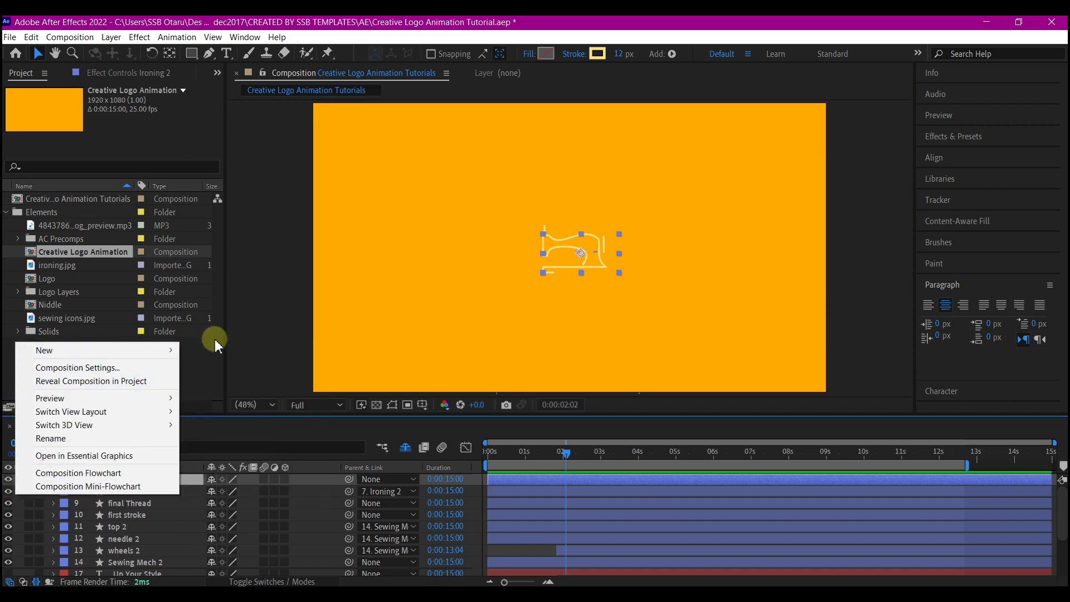
{"action": "mouse_move", "coordinate": [179, 352]}
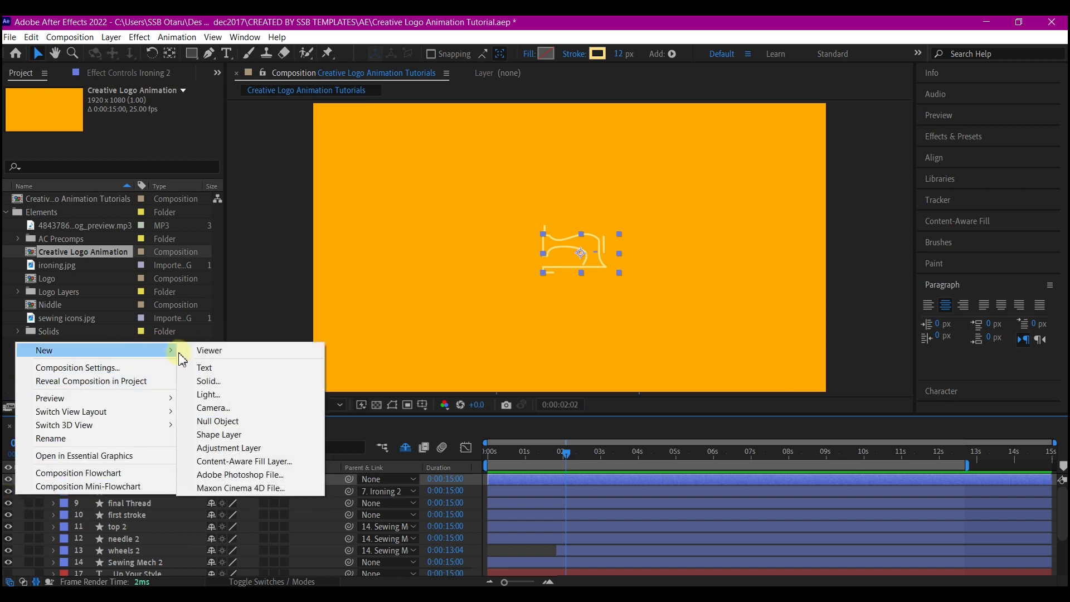
{"action": "left_click", "coordinate": [214, 421]}
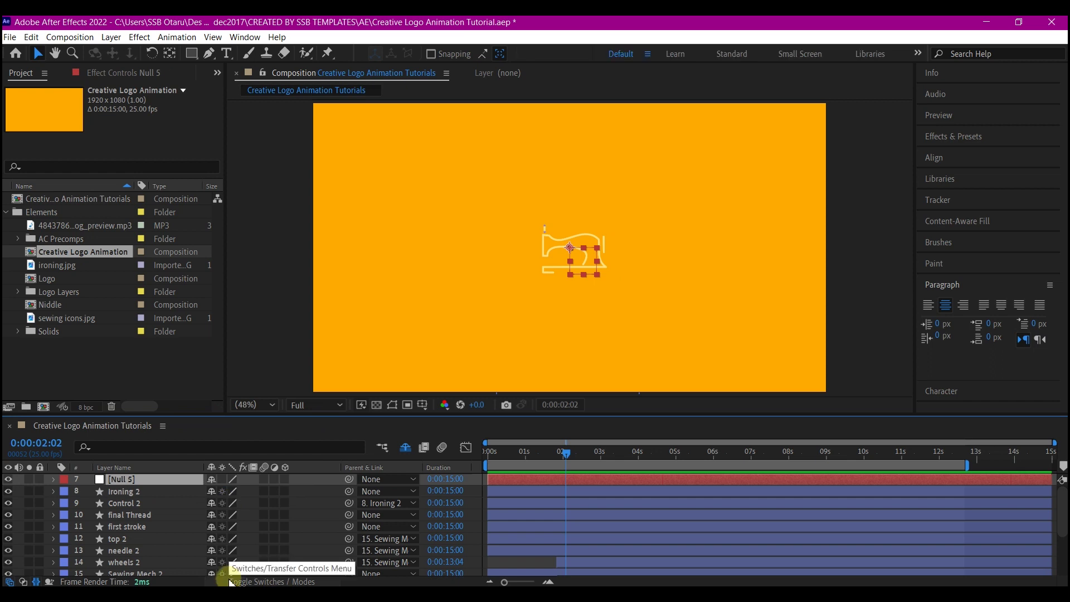
{"action": "key", "text": "Return"}
{"action": "type", "text": "controller1"}
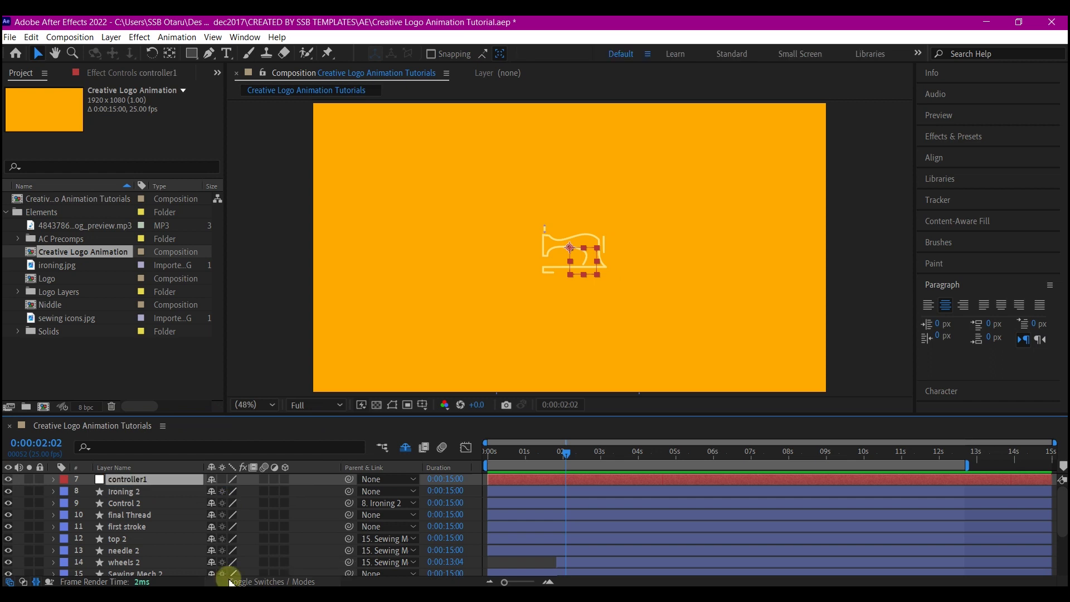
{"action": "key", "text": "Return"}
Parent the Ironing 2, final Thread and first stroke layers to controller1.
{"action": "left_click", "coordinate": [118, 528]}
{"action": "left_click", "coordinate": [128, 514], "text": "ctrl"}
{"action": "left_click", "coordinate": [122, 491], "text": "ctrl"}
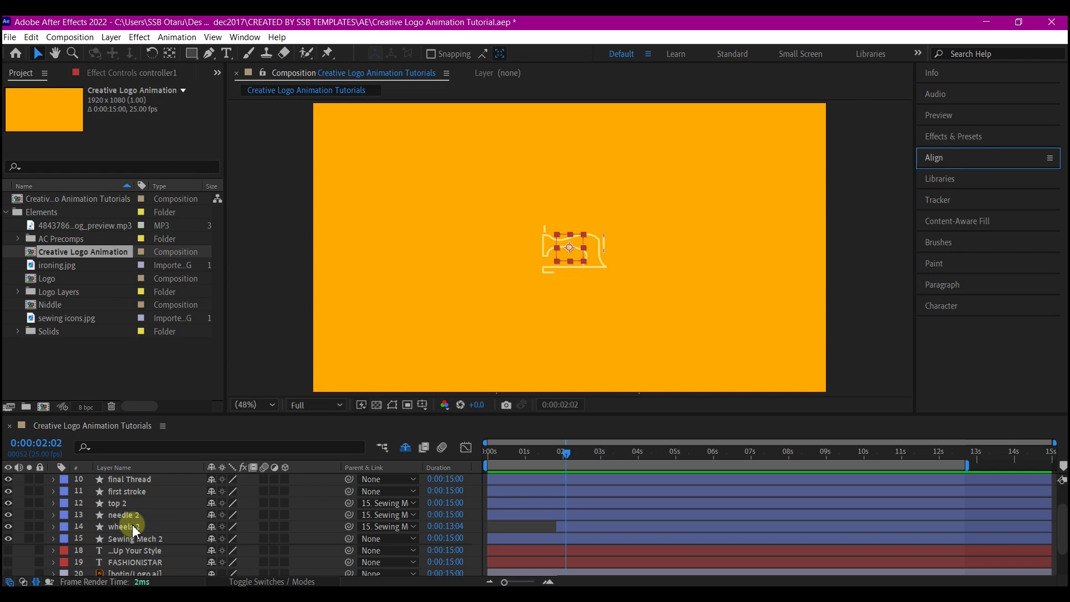
{"action": "key", "text": "F4"}
{"action": "left_click_drag", "start_coordinate": [311, 491], "coordinate": [134, 479]}
At about 1.5 seconds, show controller1's Position property.
{"action": "left_click_drag", "start_coordinate": [474, 450], "coordinate": [516, 468]}
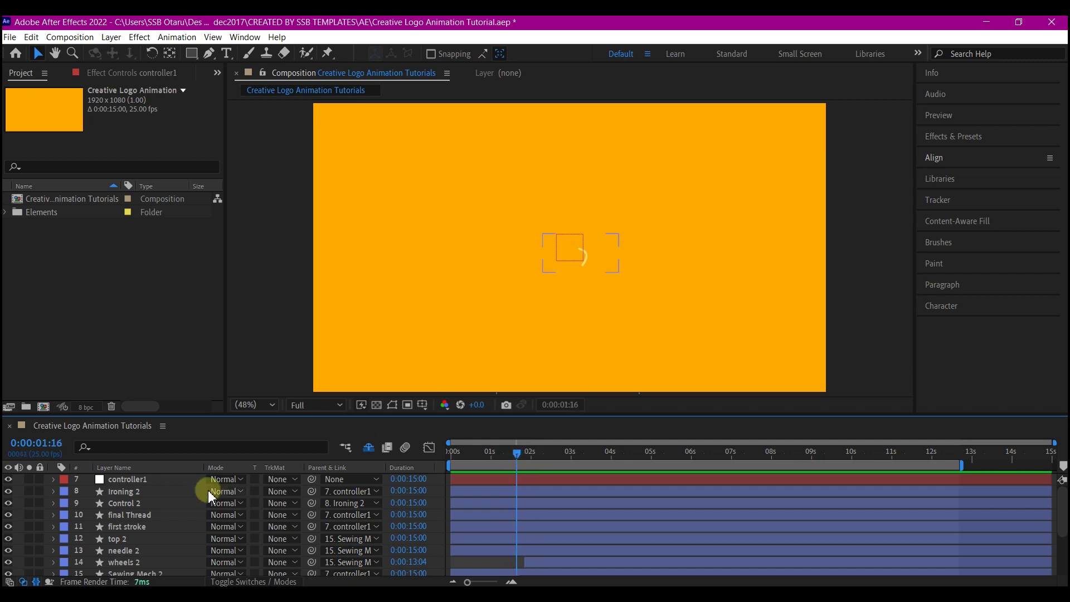
{"action": "left_click", "coordinate": [124, 480]}
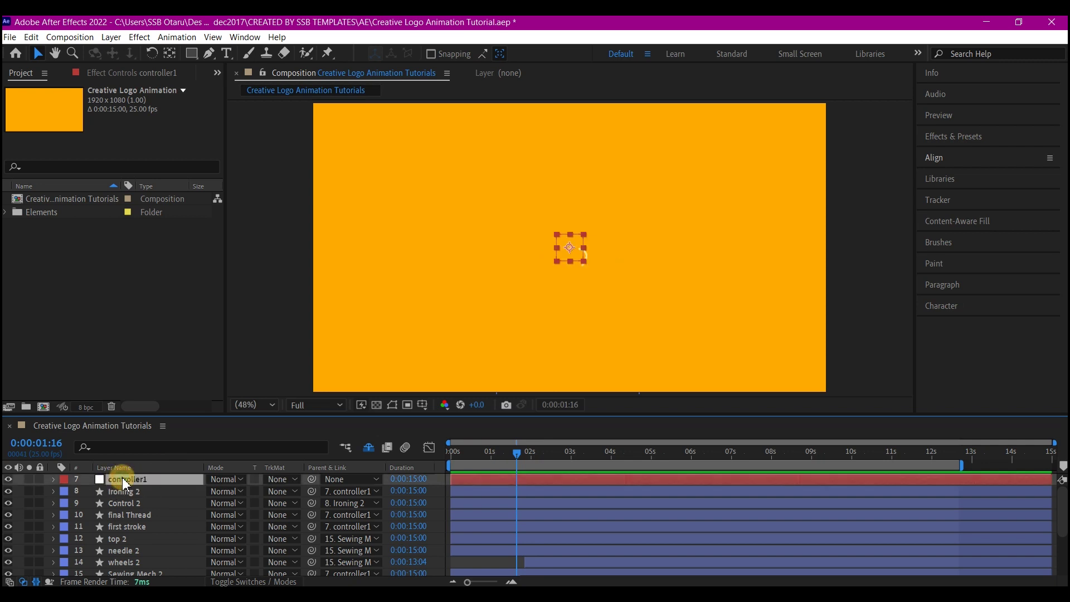
{"action": "key", "text": "p"}
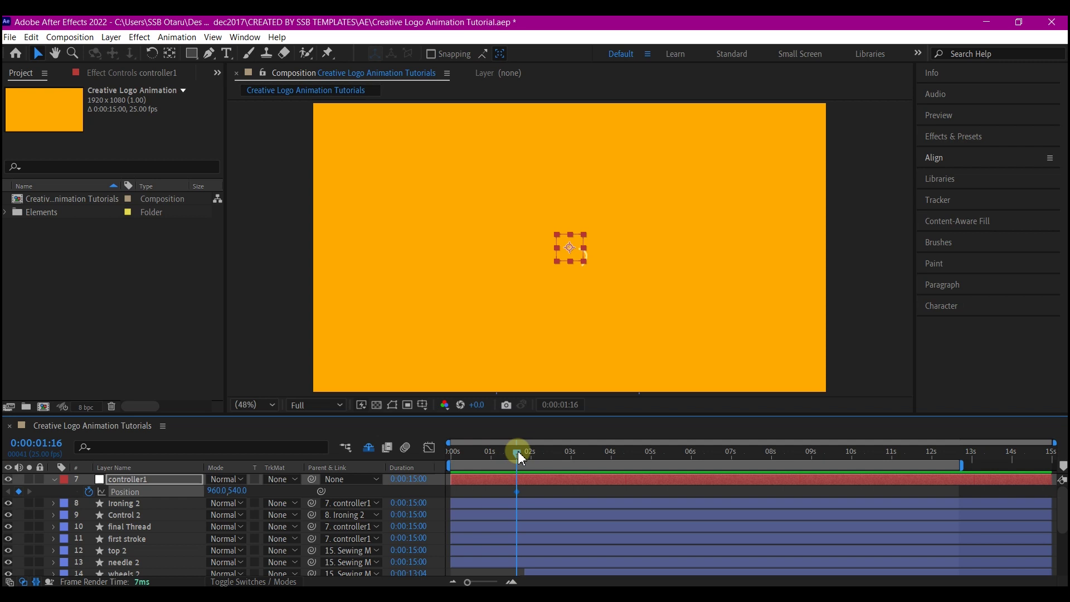
Key controller1's Position to X 1025 at about 2 s, then back left at 2:17.
{"action": "left_click_drag", "start_coordinate": [517, 453], "coordinate": [536, 458]}
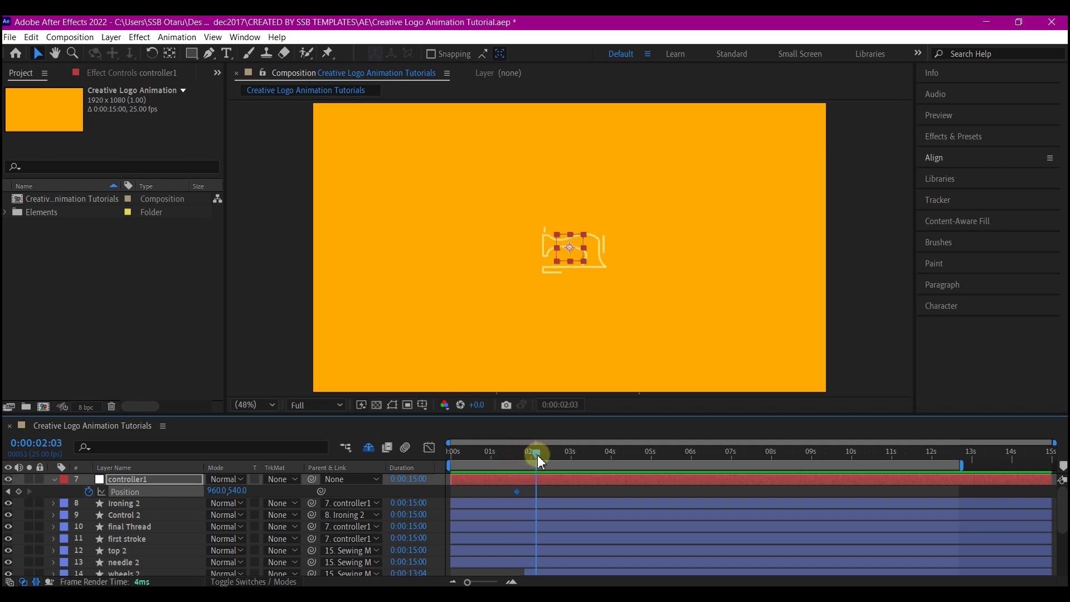
{"action": "left_click_drag", "start_coordinate": [216, 491], "coordinate": [263, 496]}
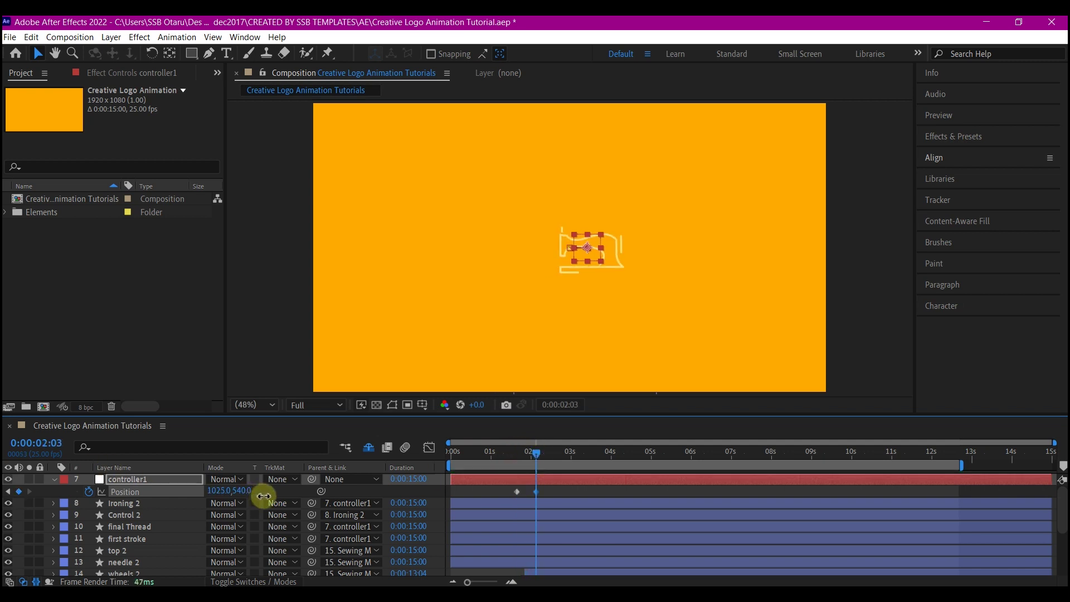
{"action": "left_click_drag", "start_coordinate": [538, 458], "coordinate": [561, 463]}
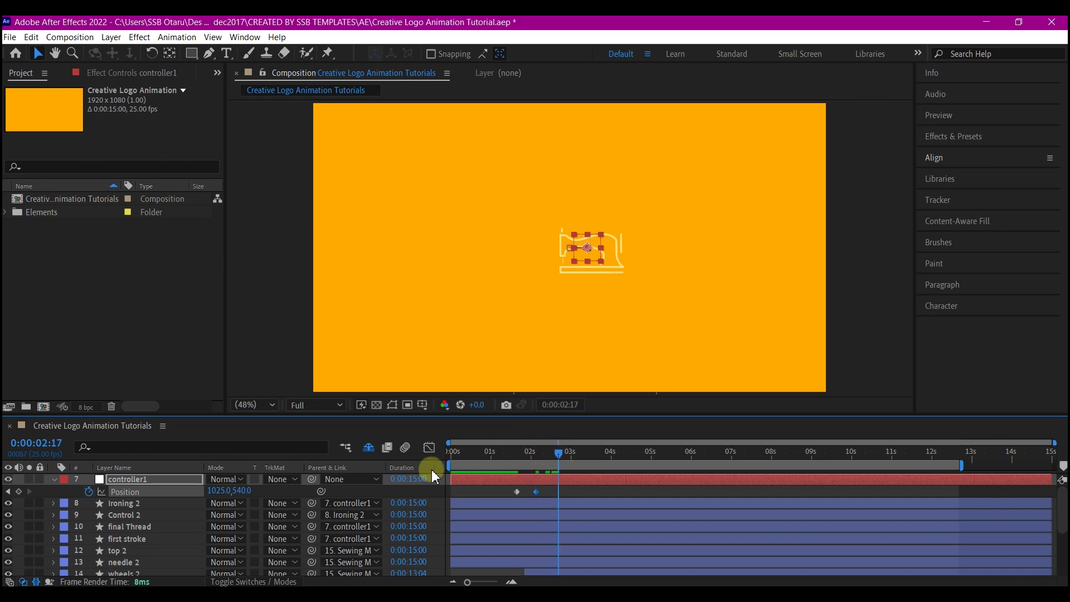
{"action": "left_click_drag", "start_coordinate": [217, 491], "coordinate": [148, 491]}
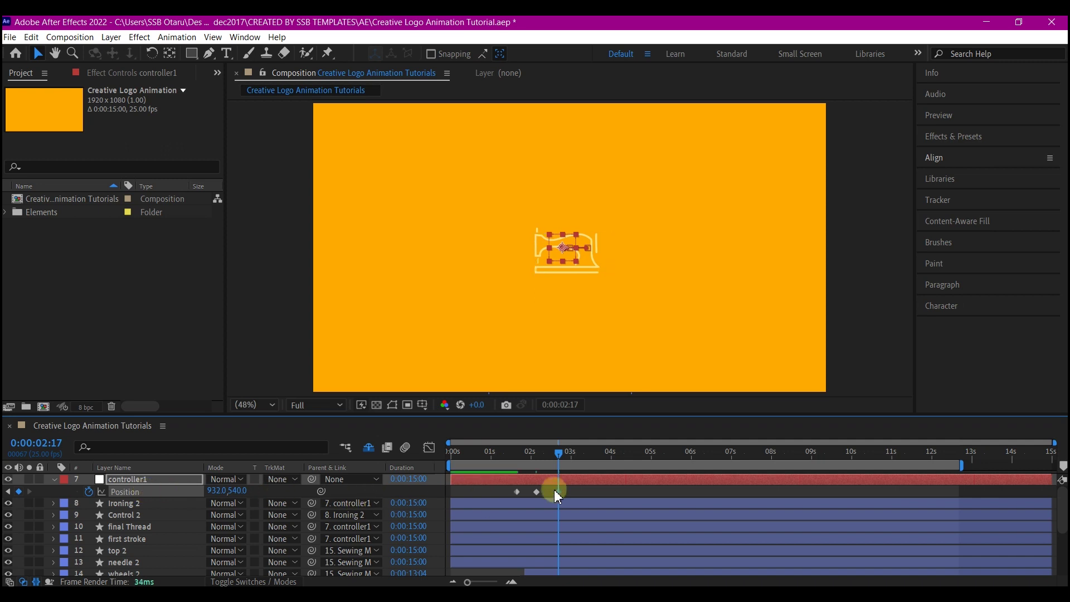
{"action": "left_click", "coordinate": [537, 492]}
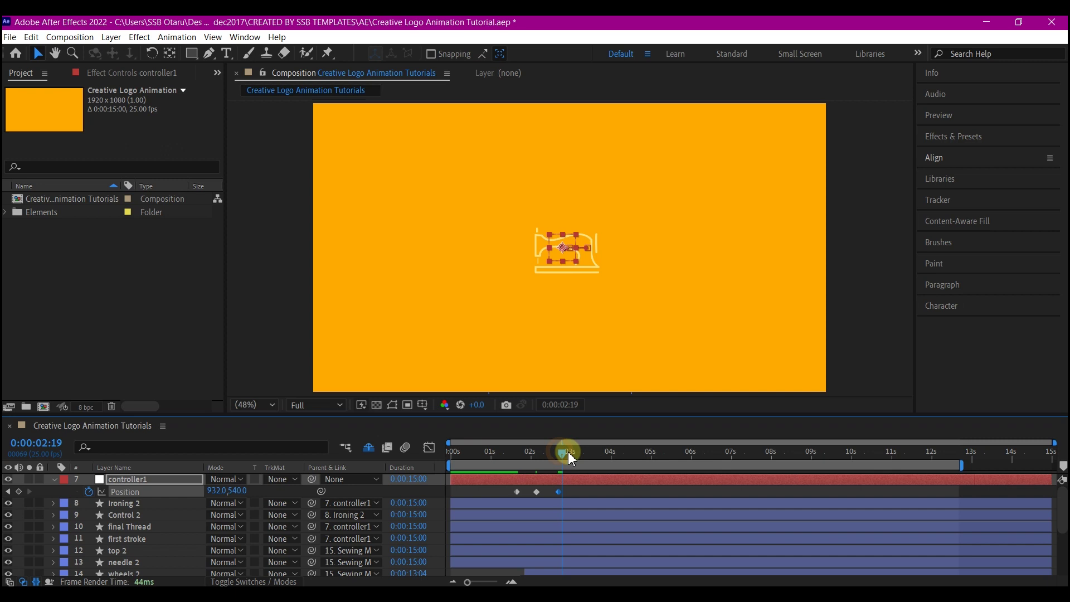
Copy the two shake keyframes and paste them repeatedly from 3:07 to about 10 seconds.
{"action": "left_click_drag", "start_coordinate": [569, 454], "coordinate": [586, 455]}
{"action": "left_click_drag", "start_coordinate": [599, 493], "coordinate": [527, 496]}
{"action": "key", "text": "ctrl+c"}
{"action": "key", "text": "ctrl+v"}
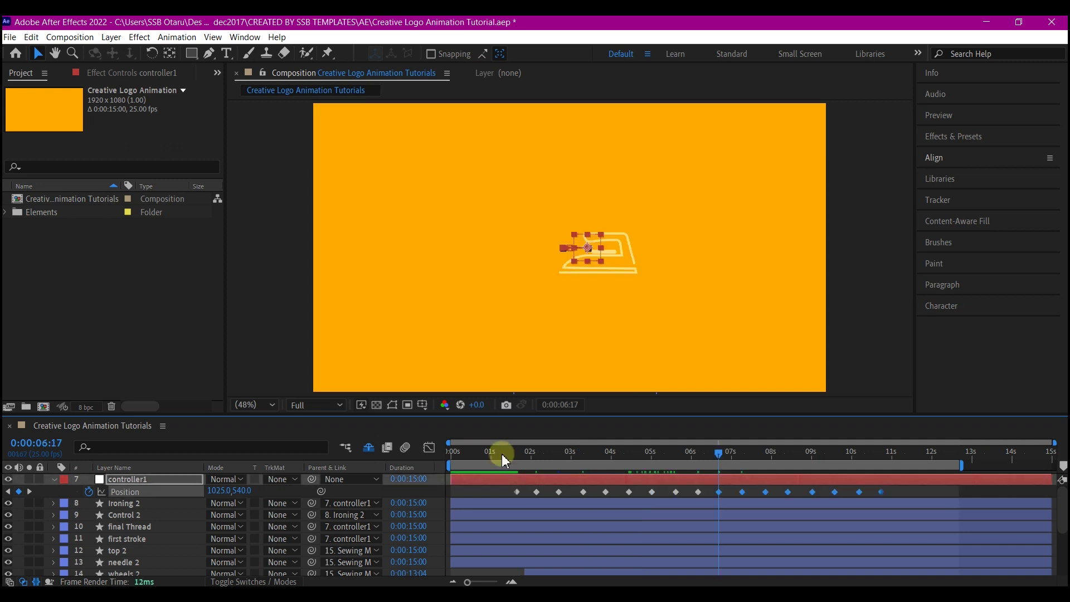
{"action": "left_click_drag", "start_coordinate": [501, 454], "coordinate": [528, 456]}
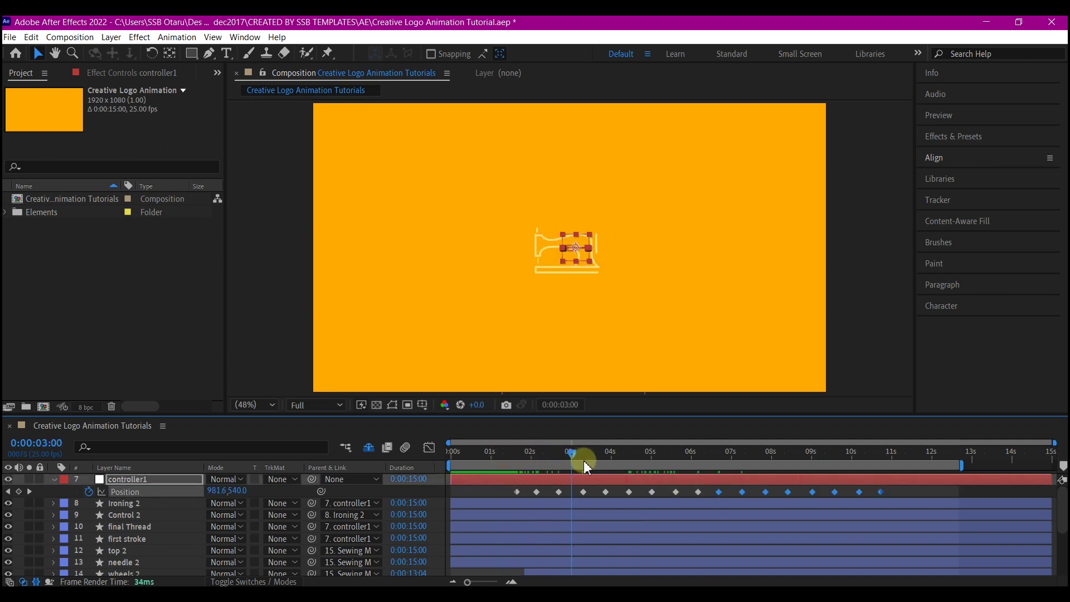
{"action": "left_click_drag", "start_coordinate": [642, 464], "coordinate": [848, 457]}
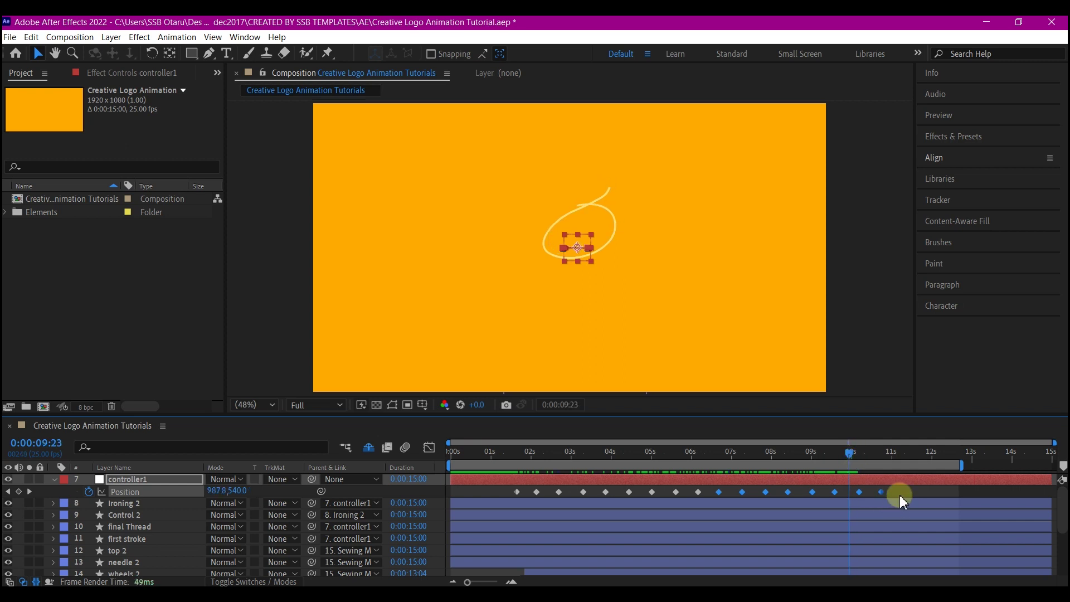
Delete the last two Position keyframes and paste the centred 960,540 keyframe at 10:02.
{"action": "left_click_drag", "start_coordinate": [901, 494], "coordinate": [854, 505]}
{"action": "key", "text": "Delete"}
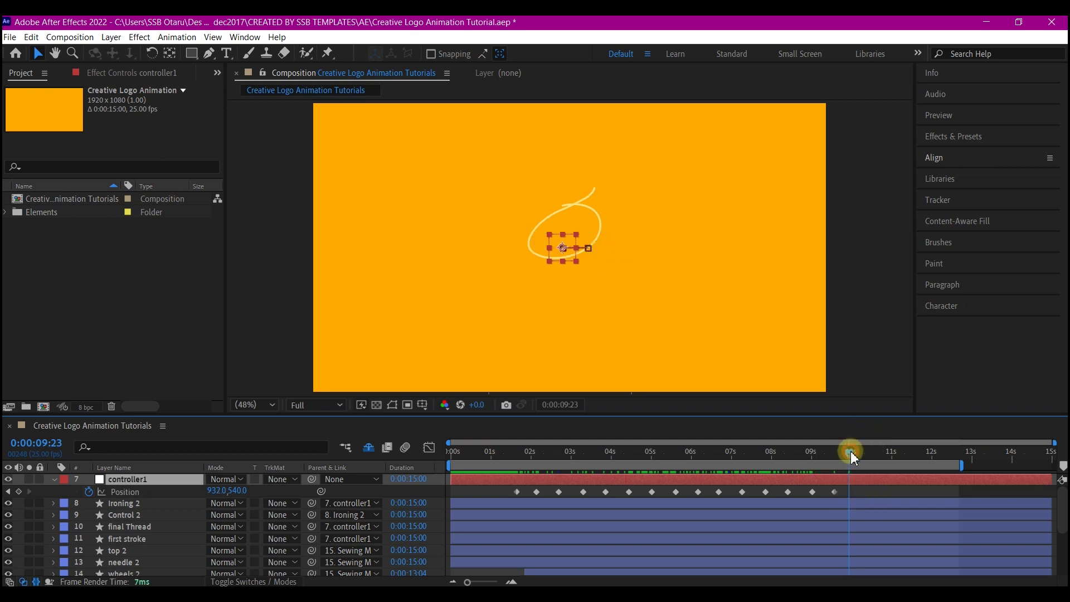
{"action": "left_click_drag", "start_coordinate": [851, 450], "coordinate": [857, 450]}
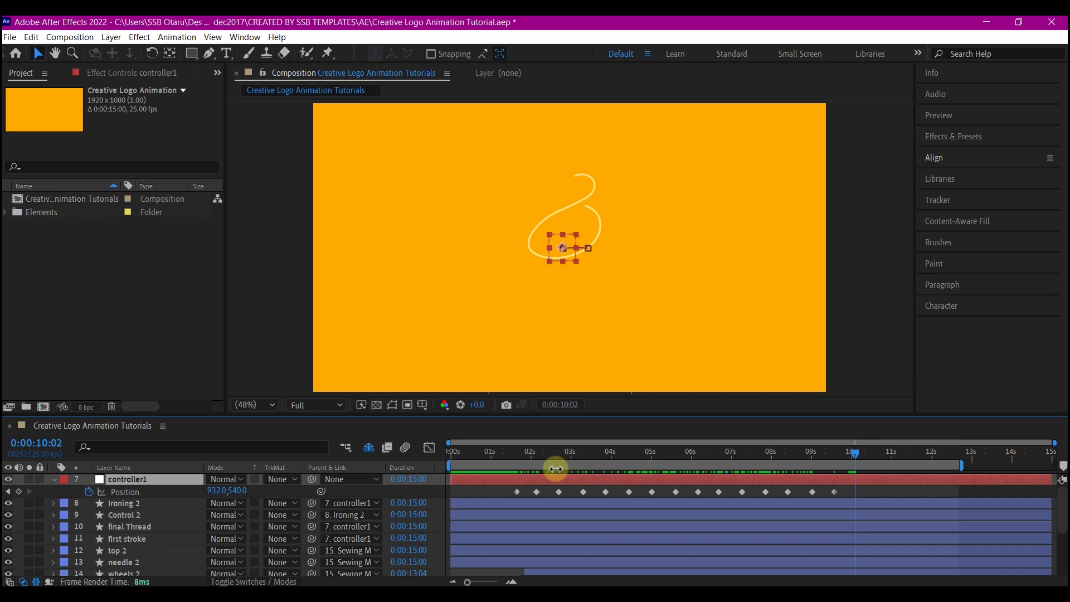
{"action": "left_click", "coordinate": [519, 491]}
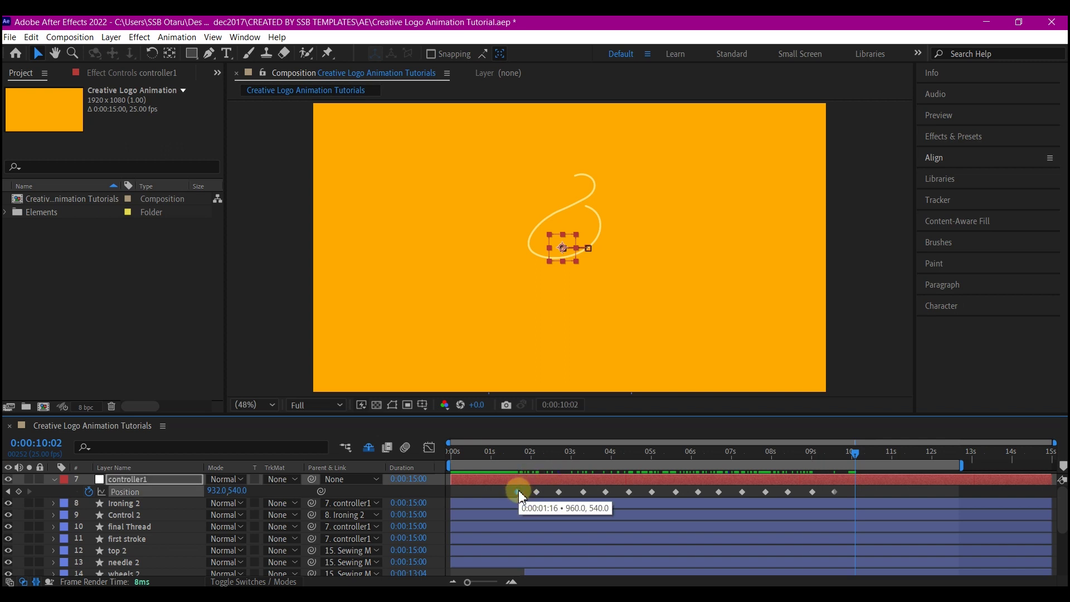
{"action": "key", "text": "ctrl+c"}
{"action": "key", "text": "ctrl+v"}
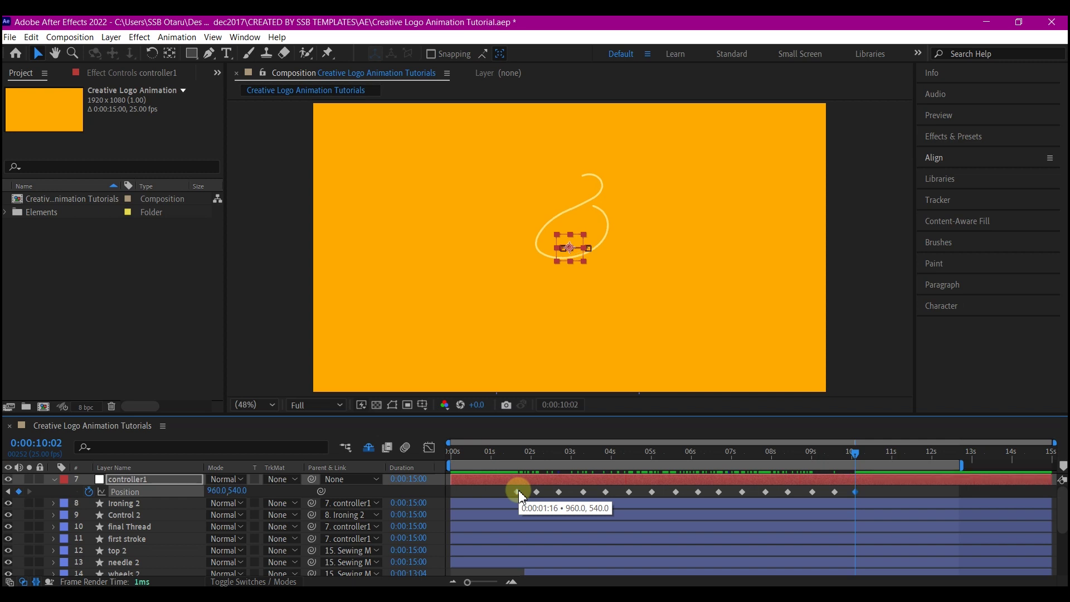
{"action": "left_click_drag", "start_coordinate": [524, 452], "coordinate": [558, 467]}
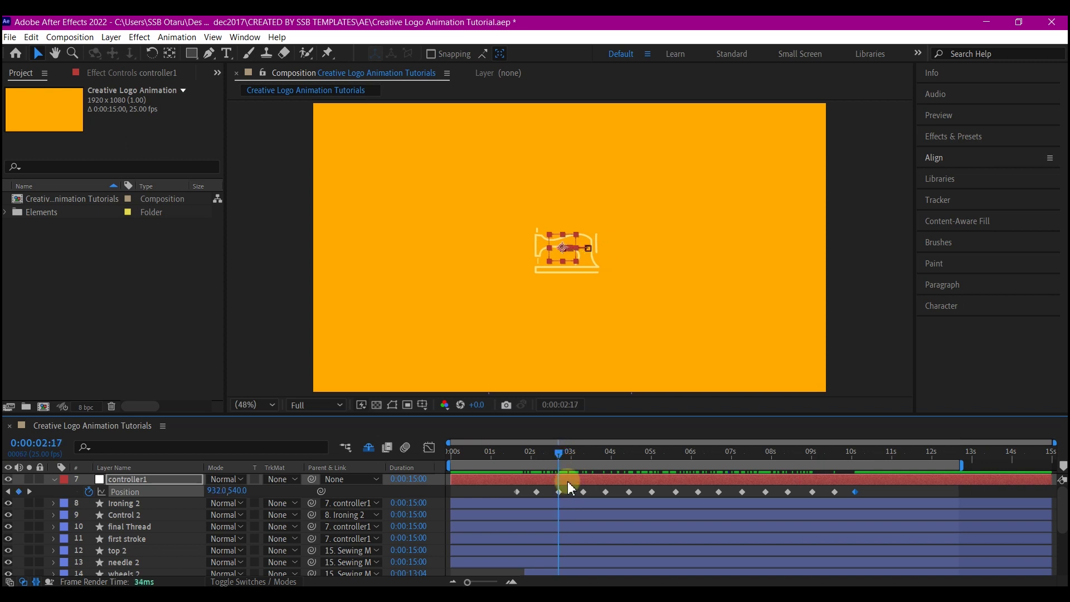
Key controller1's Rotation at 0° on 2:17 and about 11° on 3:07.
{"action": "left_click", "coordinate": [570, 483]}
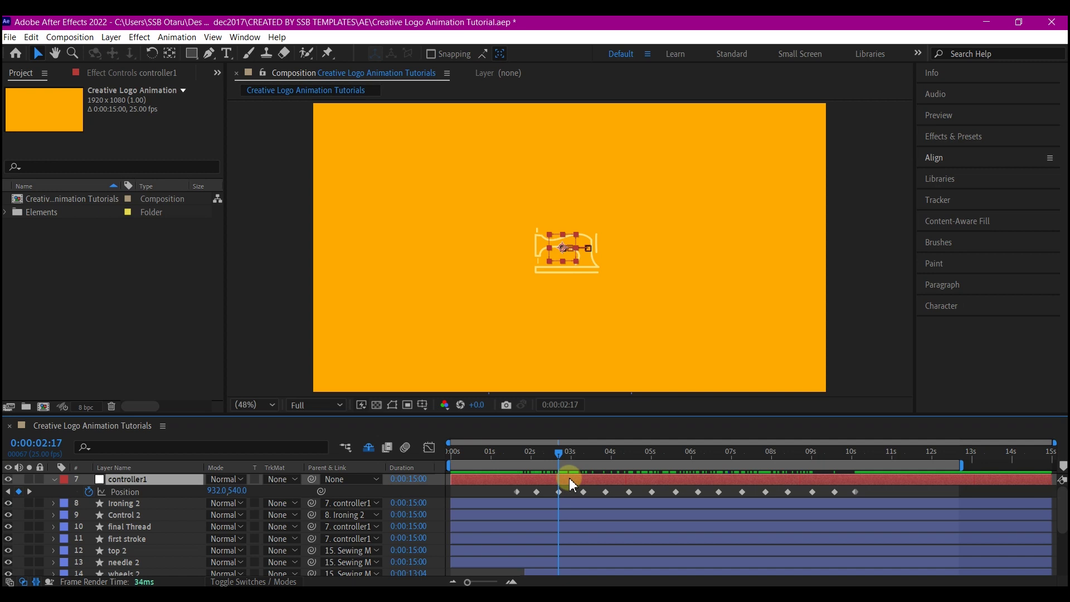
{"action": "key", "text": "shift+r"}
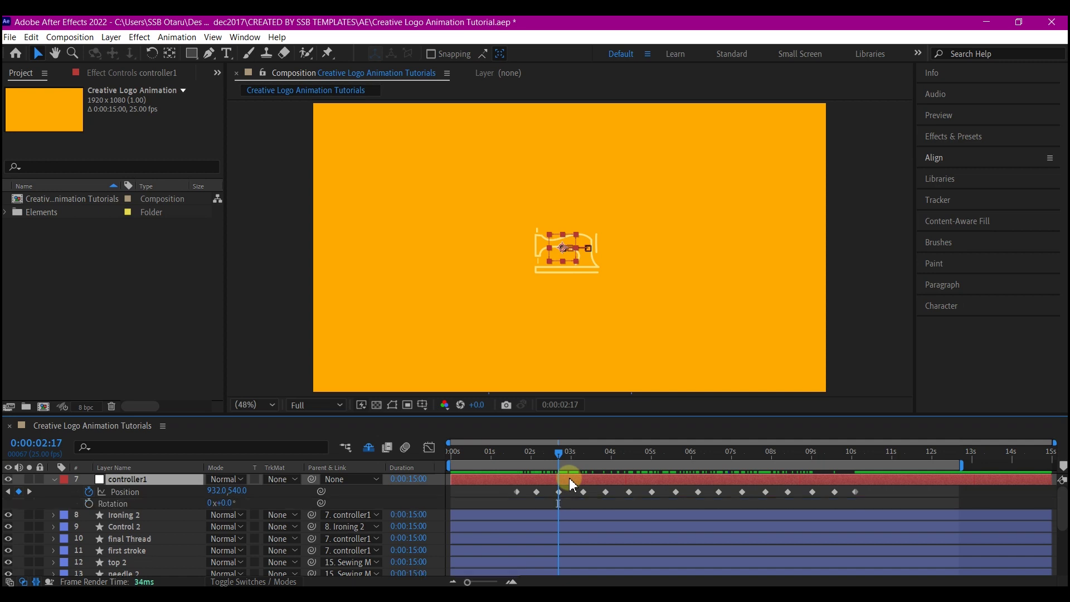
{"action": "left_click", "coordinate": [88, 504]}
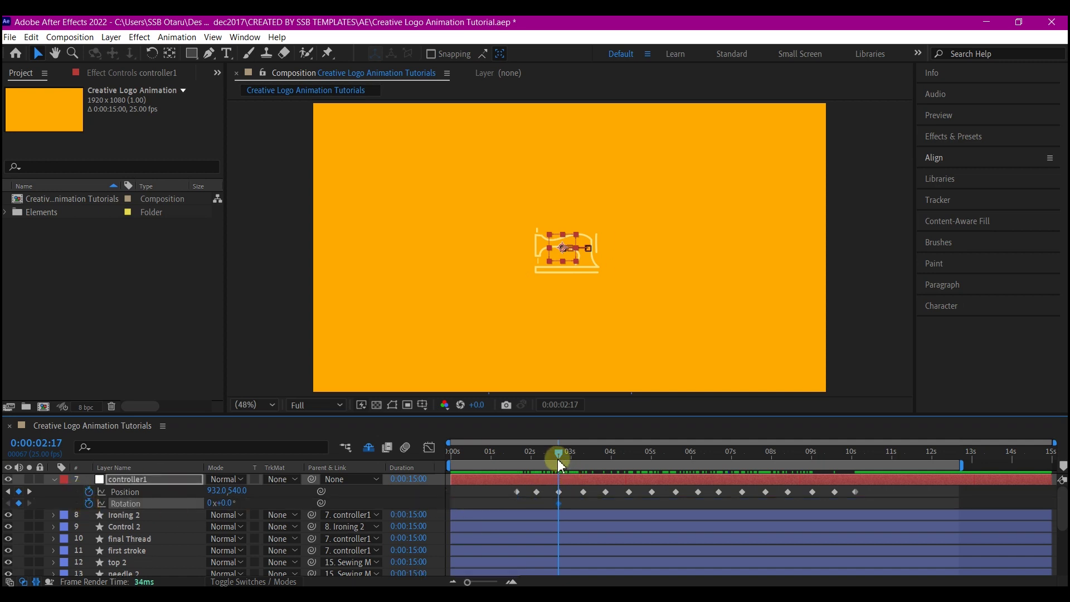
{"action": "left_click_drag", "start_coordinate": [559, 454], "coordinate": [583, 451]}
{"action": "left_click", "coordinate": [177, 482]}
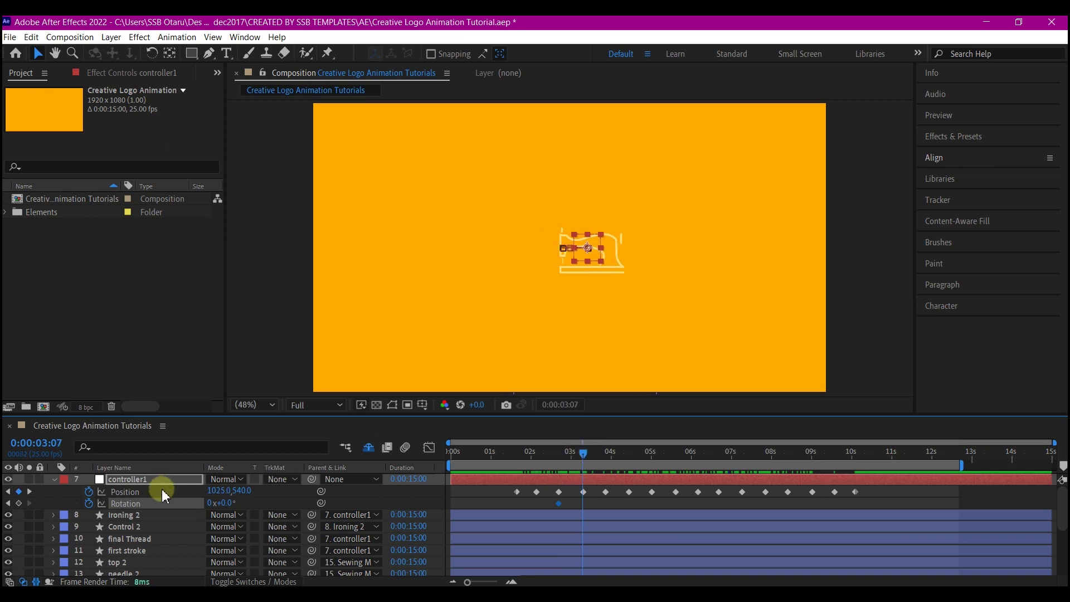
{"action": "left_click_drag", "start_coordinate": [225, 505], "coordinate": [237, 503]}
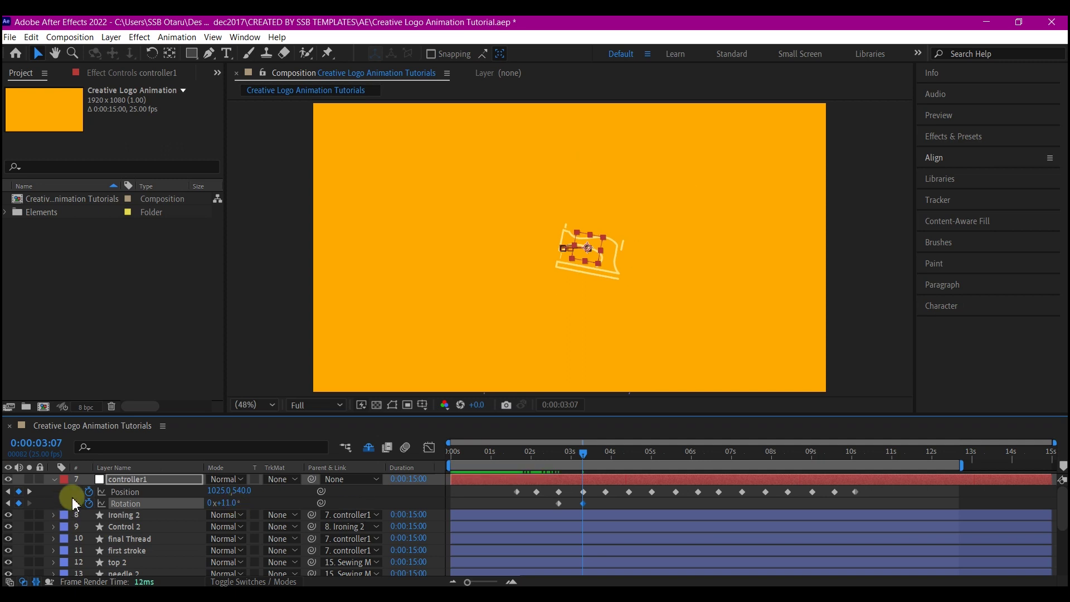
Lift controller1 slightly upward on its 3:07 Position keyframe.
{"action": "left_click", "coordinate": [18, 492]}
{"action": "left_click", "coordinate": [30, 492]}
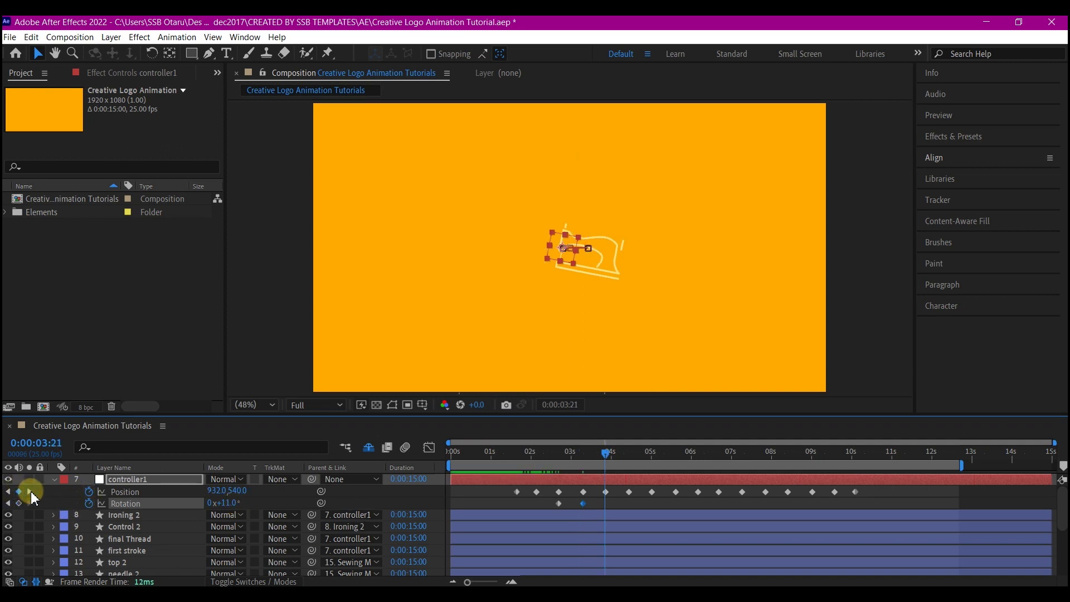
{"action": "left_click", "coordinate": [9, 492]}
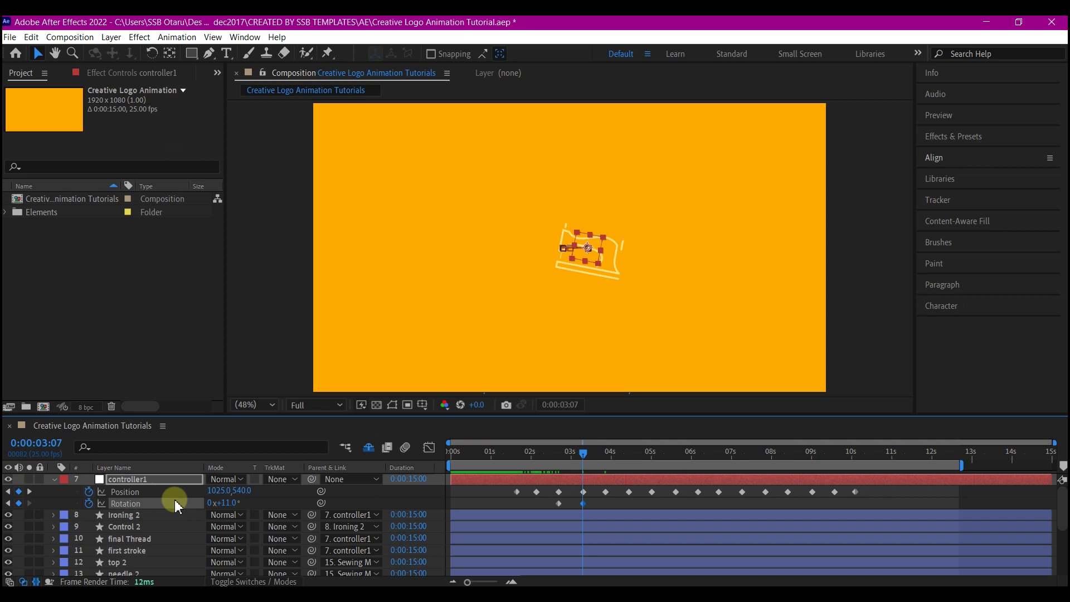
{"action": "left_click_drag", "start_coordinate": [233, 490], "coordinate": [204, 495]}
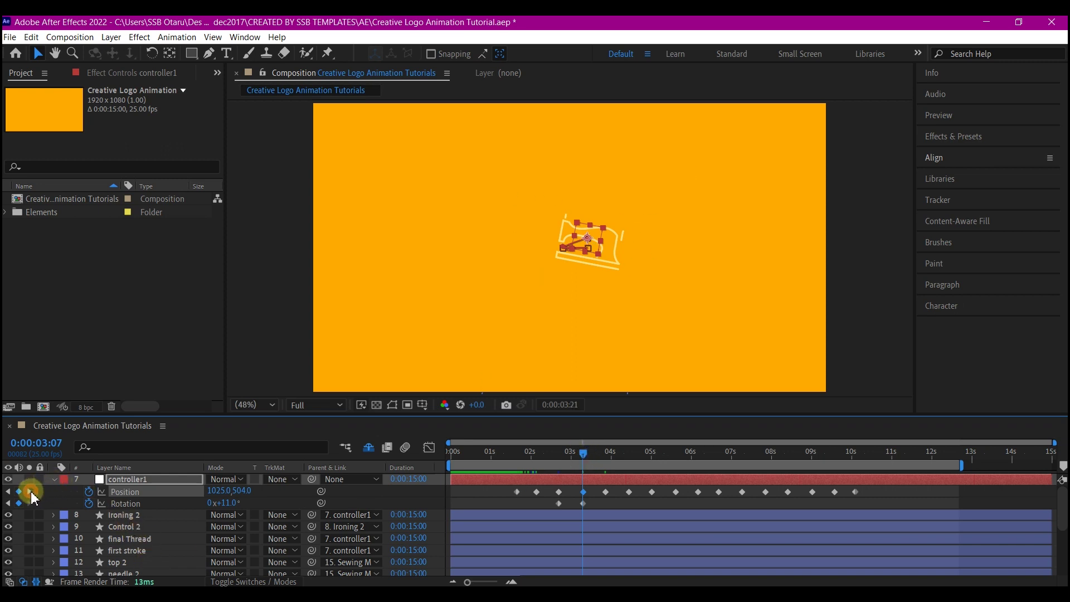
Paste a 0° Rotation keyframe at 3:21 and preview from the start.
{"action": "left_click", "coordinate": [30, 491]}
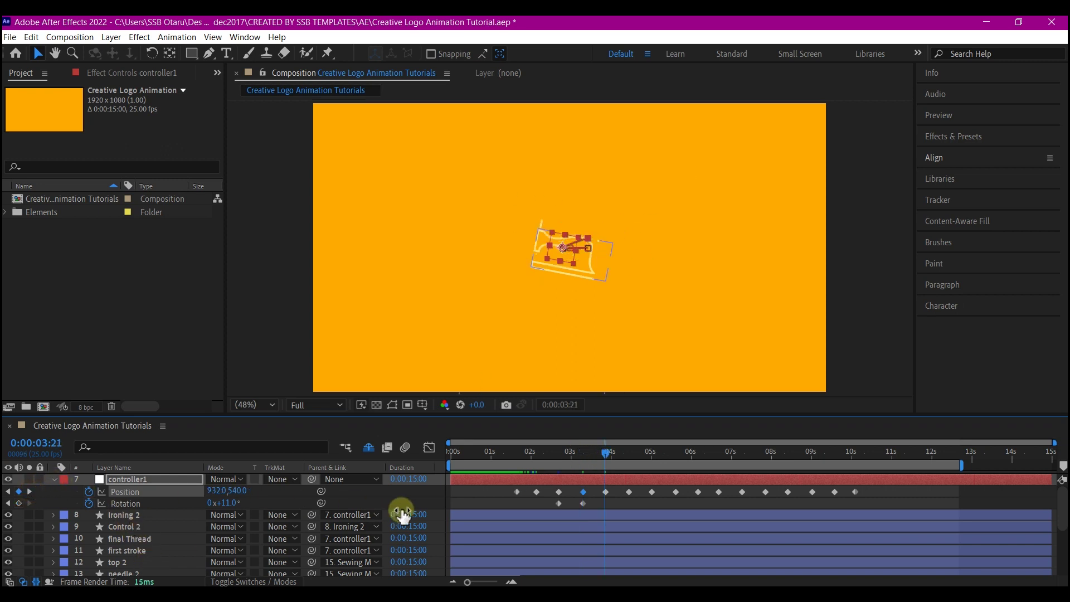
{"action": "left_click", "coordinate": [559, 503]}
{"action": "key", "text": "ctrl+c"}
{"action": "key", "text": "ctrl+v"}
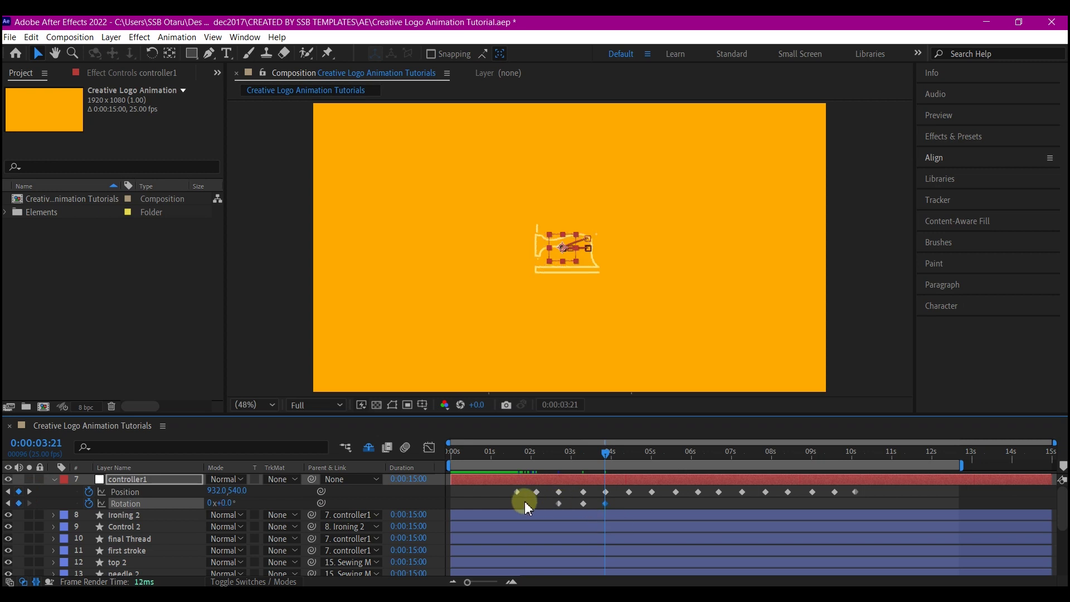
{"action": "left_click_drag", "start_coordinate": [501, 456], "coordinate": [444, 456]}
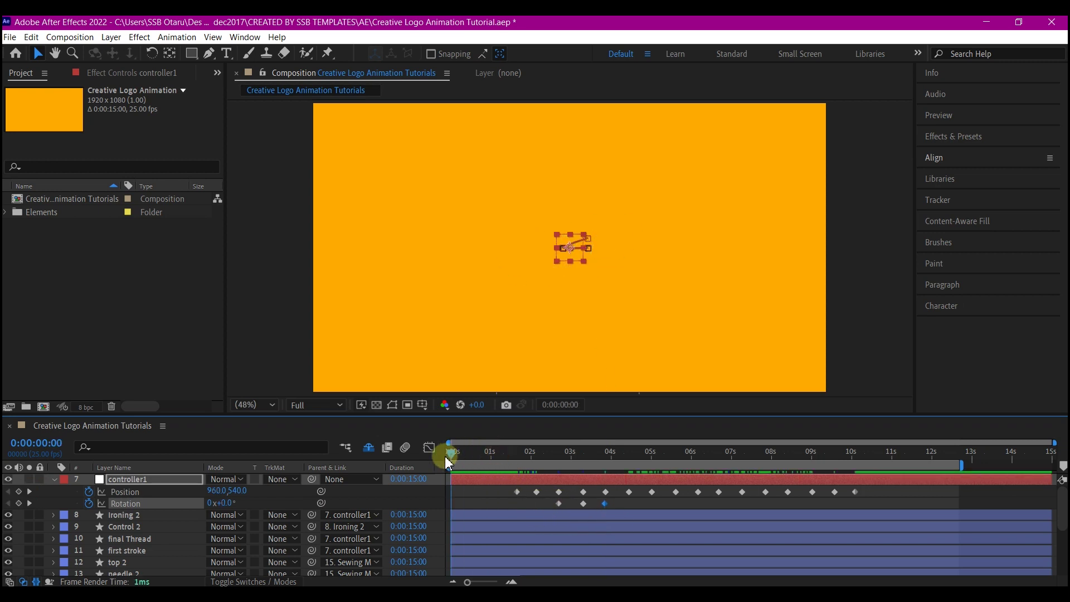
{"action": "key", "text": "space"}
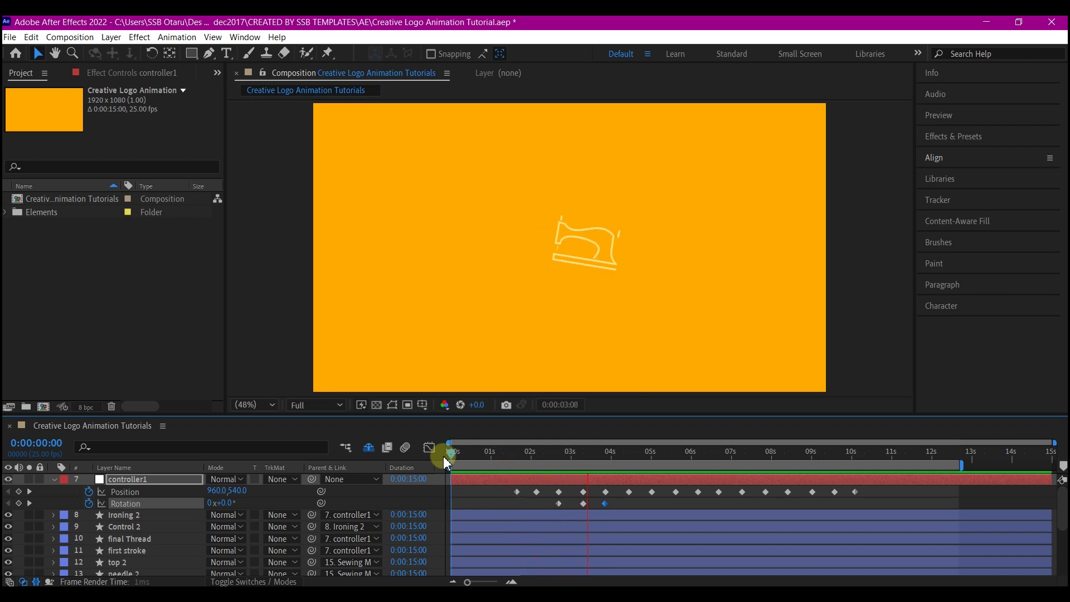
{"action": "key", "text": "space"}
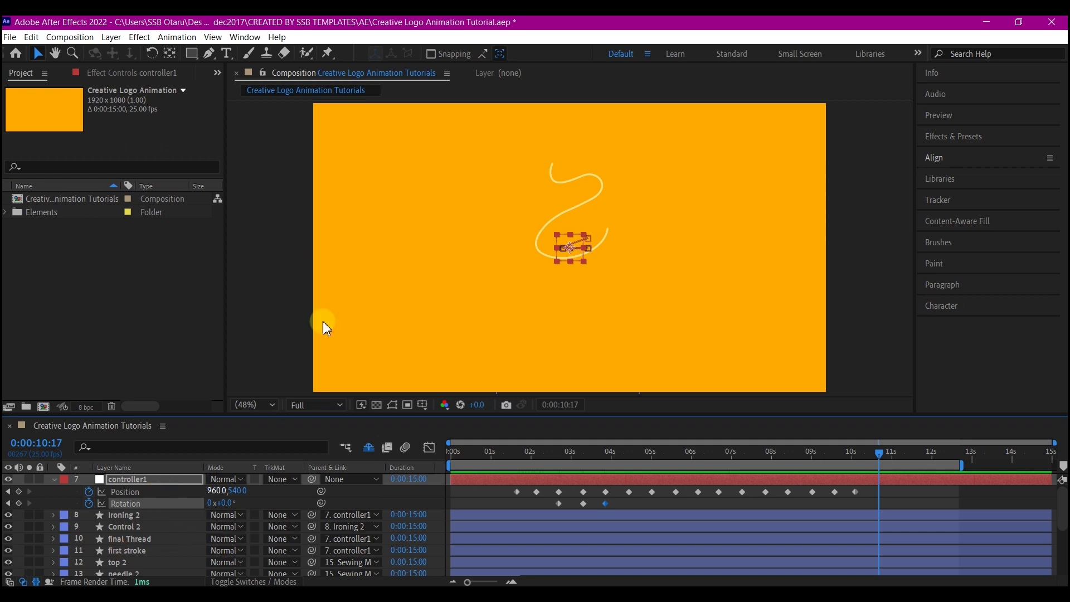
Make the botin, thread, needle, FASHIONISTAR and Up Your Style layers visible.
{"action": "scroll", "coordinate": [134, 536], "scroll_direction": "down", "scroll_amount": 4}
{"action": "left_click", "coordinate": [122, 535]}
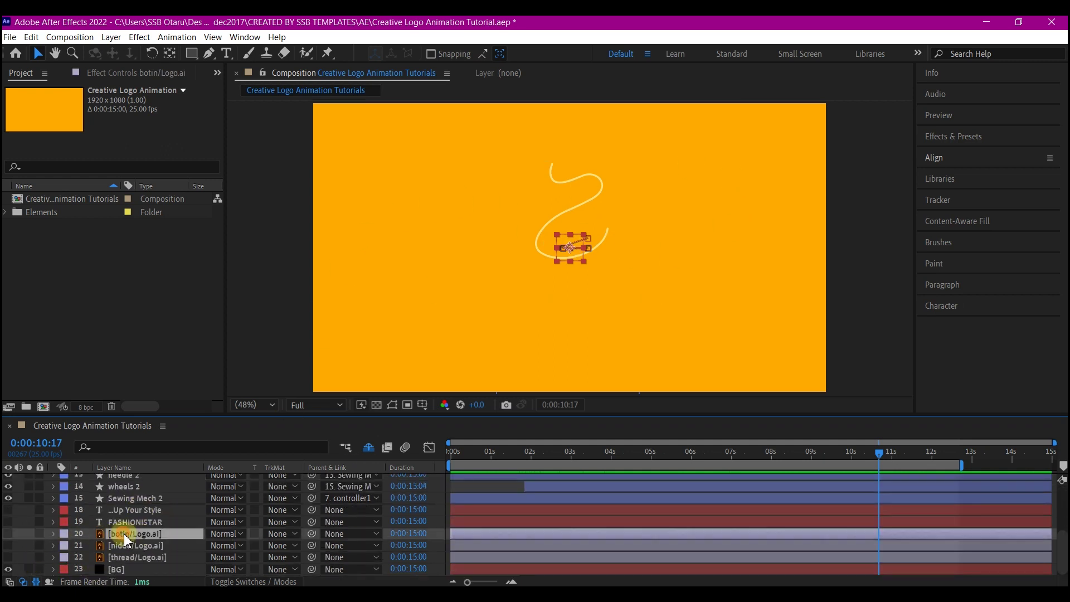
{"action": "left_click", "coordinate": [122, 557], "text": "ctrl"}
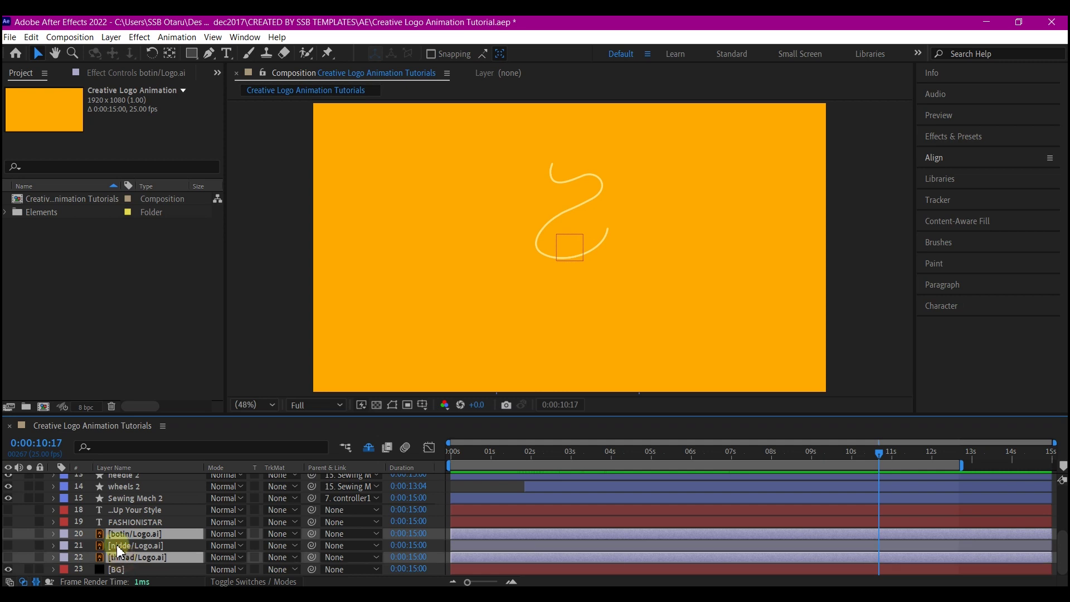
{"action": "left_click", "coordinate": [118, 546], "text": "ctrl"}
{"action": "left_click", "coordinate": [126, 522], "text": "ctrl"}
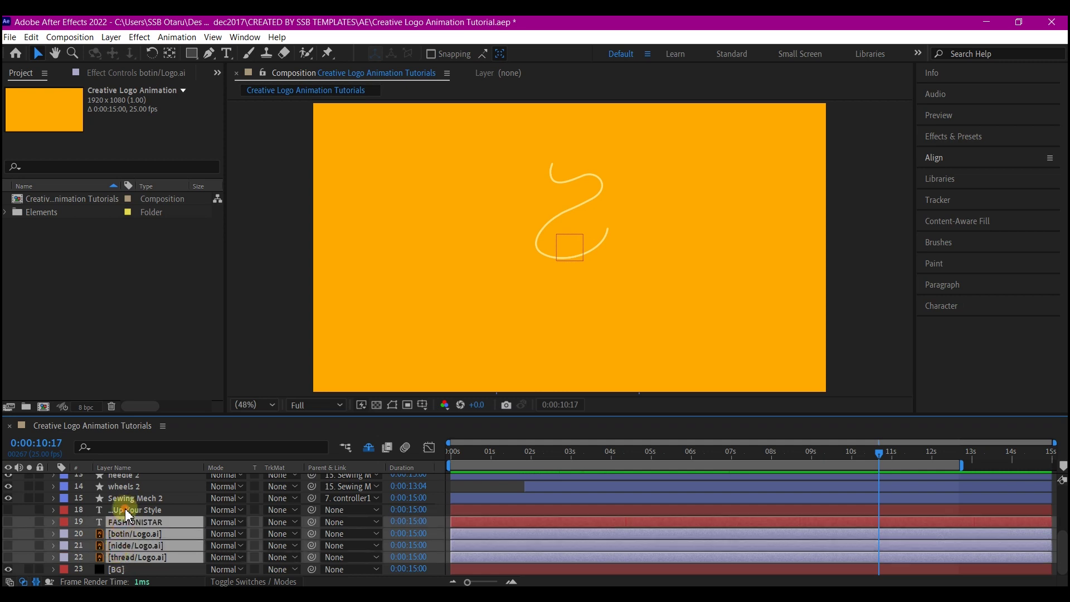
{"action": "left_click", "coordinate": [125, 510], "text": "ctrl"}
{"action": "left_click", "coordinate": [9, 510]}
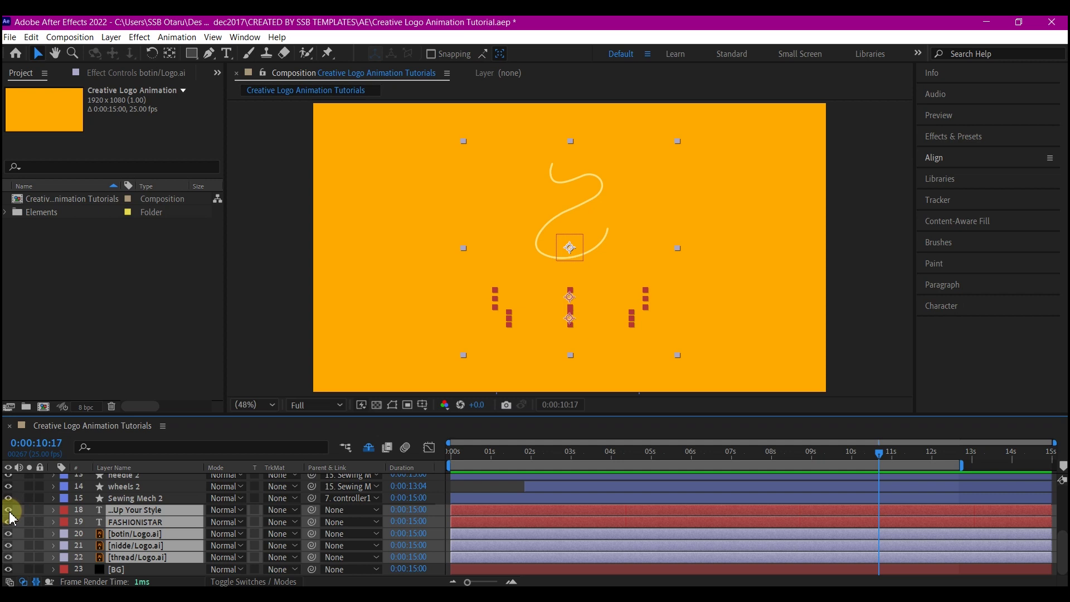
Move the five logo layers just above controller1 and select the thread layer near 9:19.
{"action": "scroll", "coordinate": [140, 552], "scroll_direction": "up", "scroll_amount": 3}
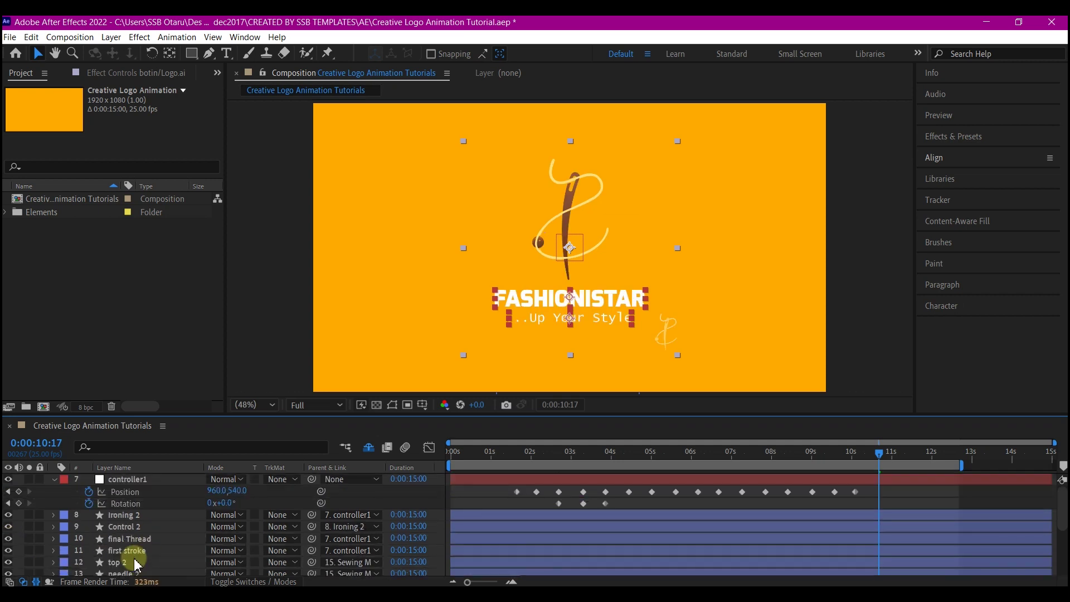
{"action": "scroll", "coordinate": [139, 546], "scroll_direction": "down", "scroll_amount": 3}
{"action": "left_click_drag", "start_coordinate": [150, 522], "coordinate": [256, 479]}
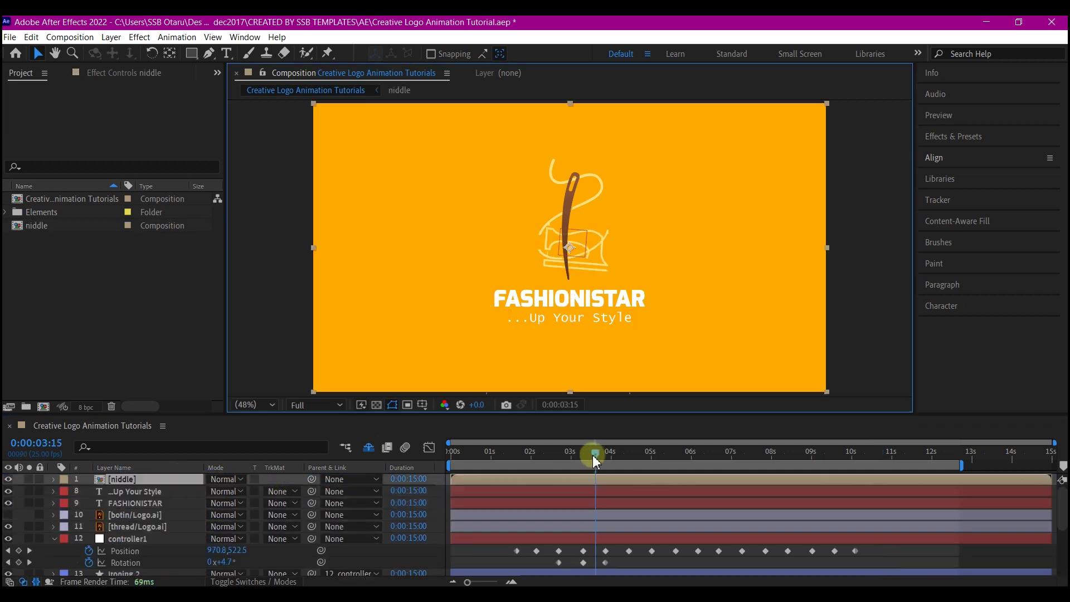
{"action": "left_click_drag", "start_coordinate": [592, 454], "coordinate": [689, 466]}
{"action": "left_click", "coordinate": [480, 532]}
{"action": "left_click_drag", "start_coordinate": [843, 463], "coordinate": [843, 467]}
At 9:20, move the niddle anchor point down to the needle tip, then fit the viewer.
{"action": "left_click", "coordinate": [71, 507]}
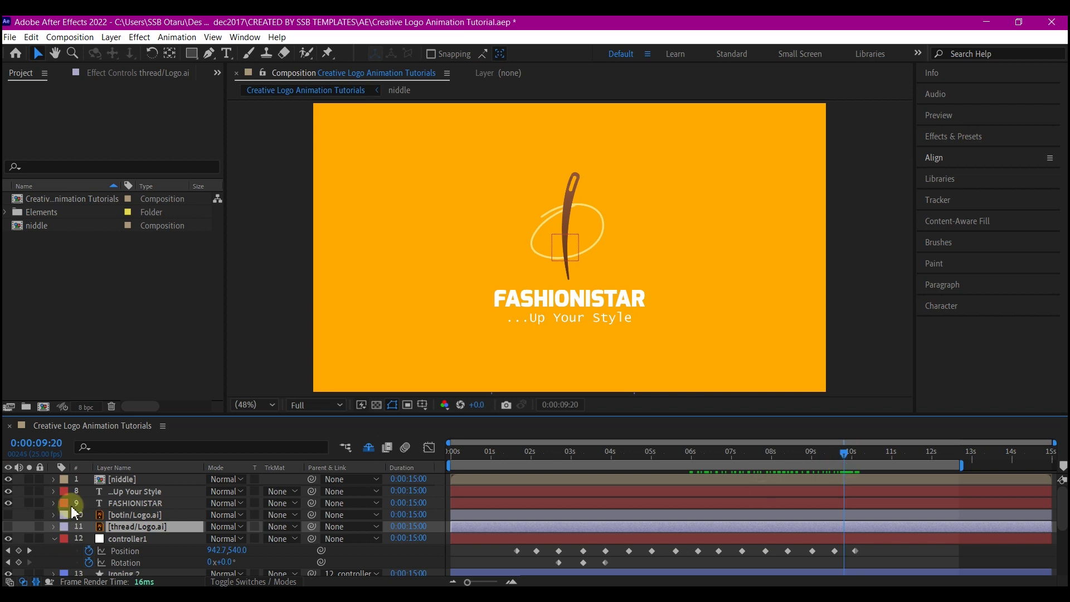
{"action": "left_click", "coordinate": [128, 479]}
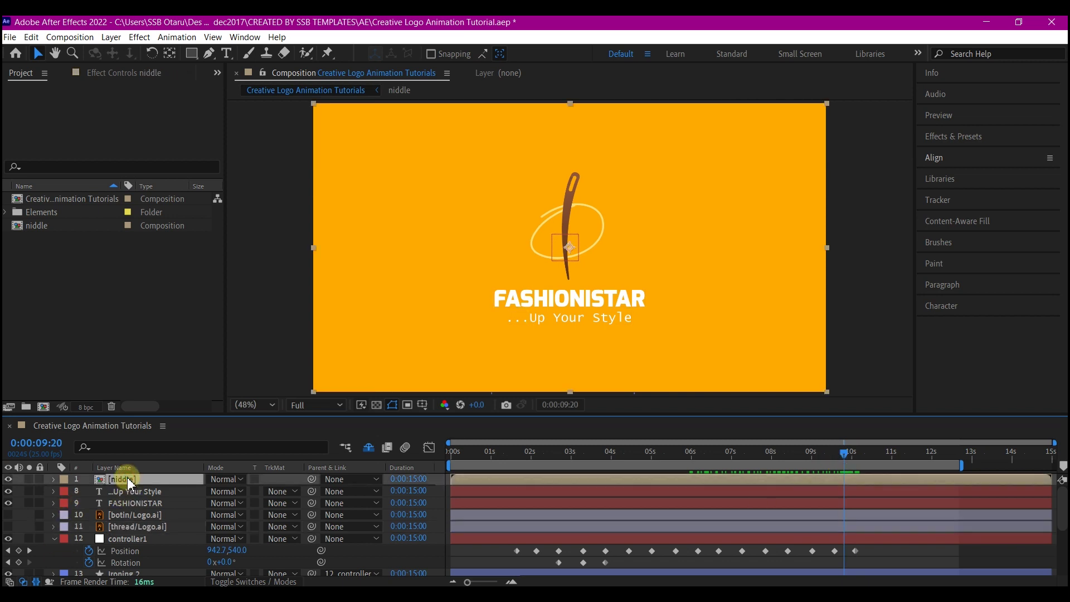
{"action": "key", "text": "y"}
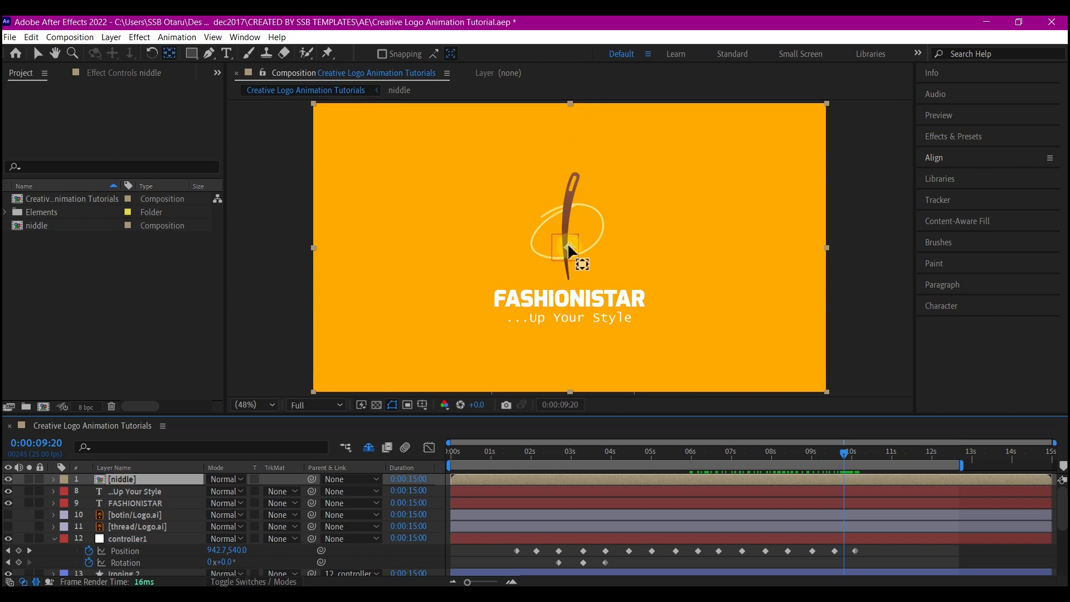
{"action": "left_click_drag", "start_coordinate": [568, 246], "coordinate": [570, 264]}
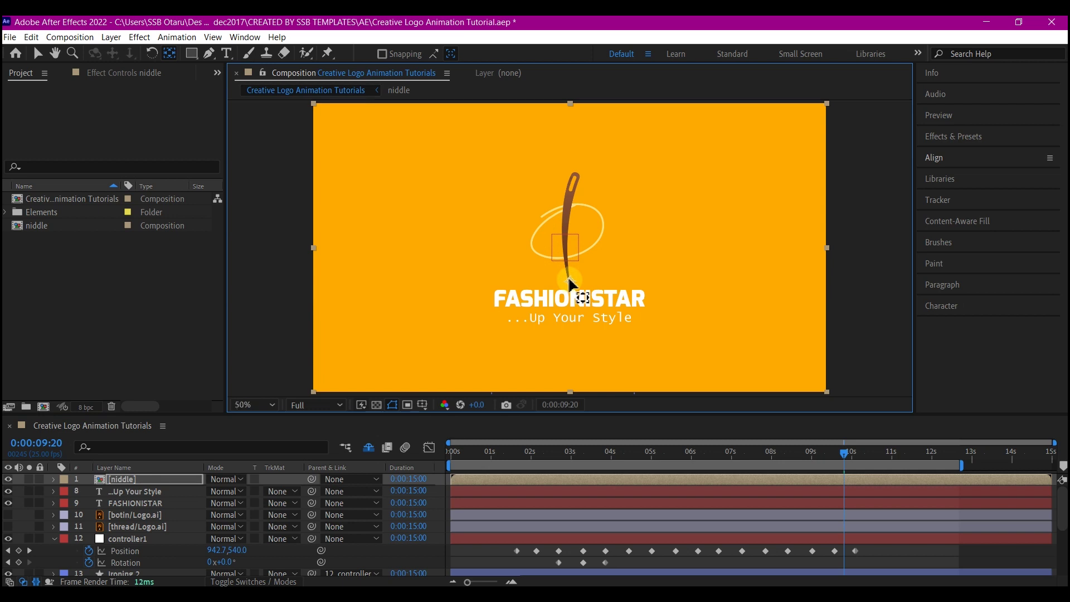
{"action": "key", "text": "period"}
{"action": "key", "text": "period"}
{"action": "key", "text": "period"}
{"action": "key", "text": "period"}
{"action": "key", "text": "h"}
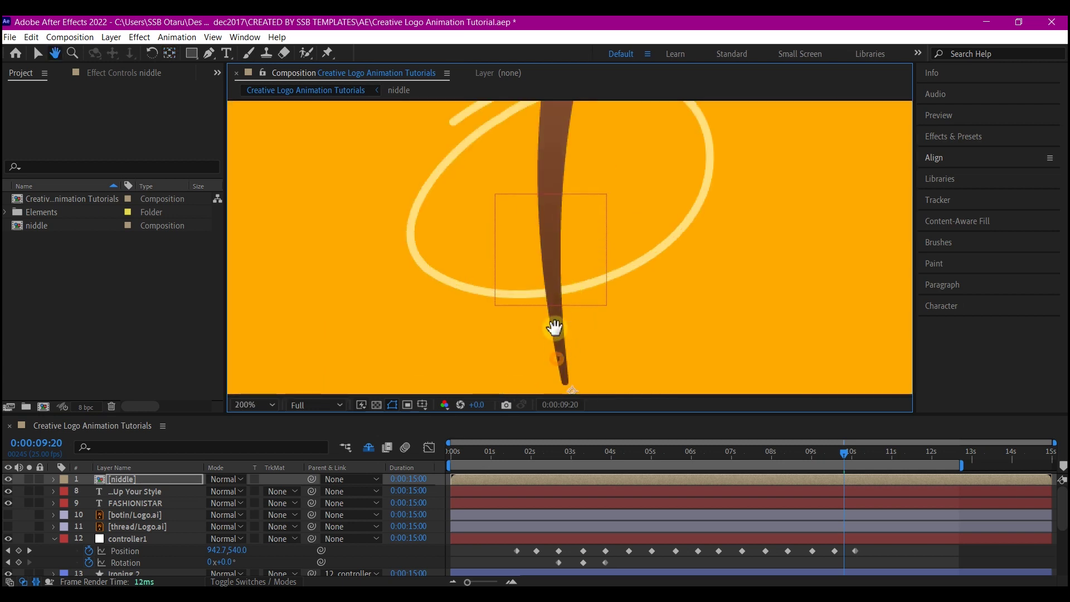
{"action": "left_click_drag", "start_coordinate": [555, 327], "coordinate": [554, 206]}
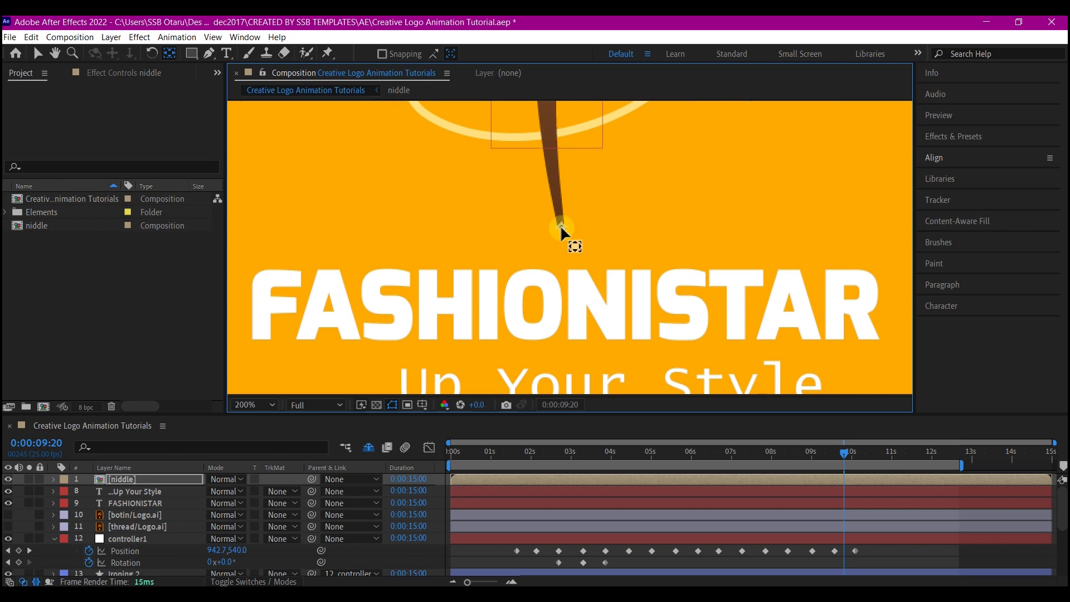
{"action": "key", "text": "v"}
{"action": "left_click", "coordinate": [244, 405]}
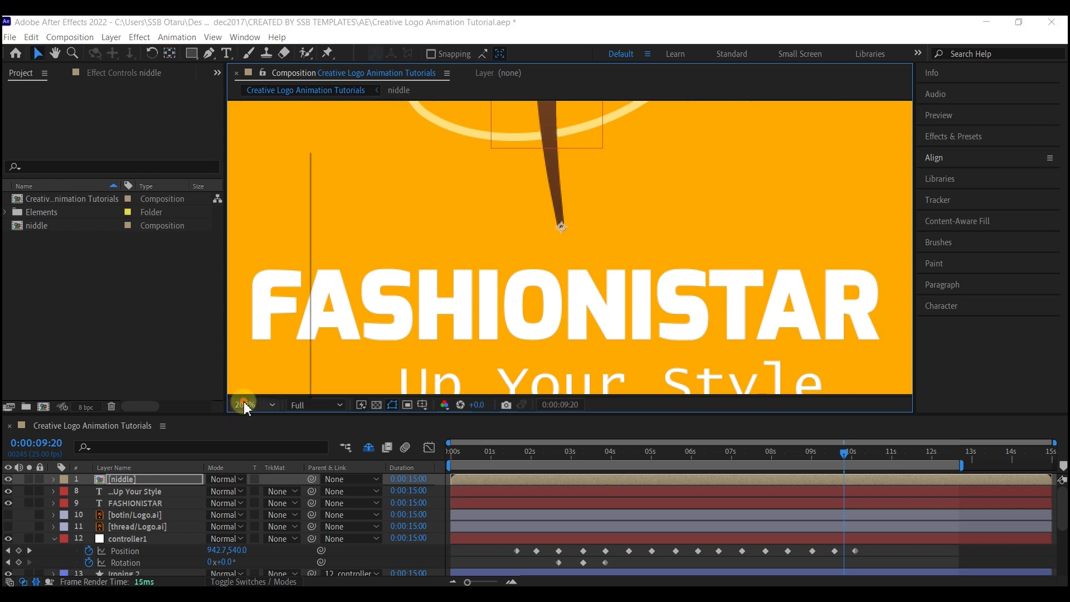
{"action": "left_click", "coordinate": [262, 153]}
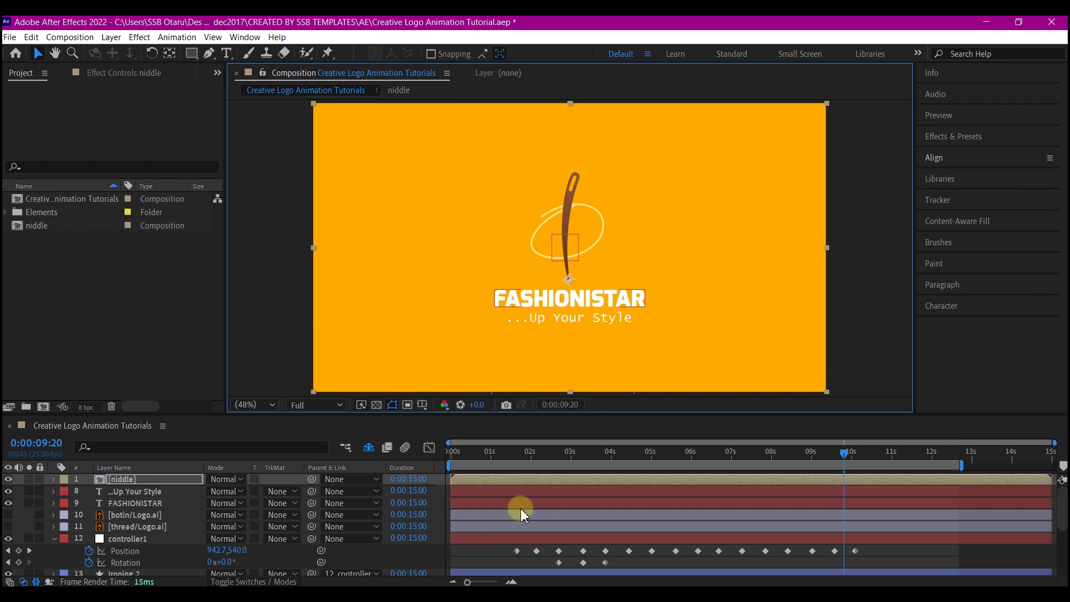
Key niddle's Position from below frame at 9:11 up into the thread hole at 9:21, with Easy Ease.
{"action": "key", "text": "p"}
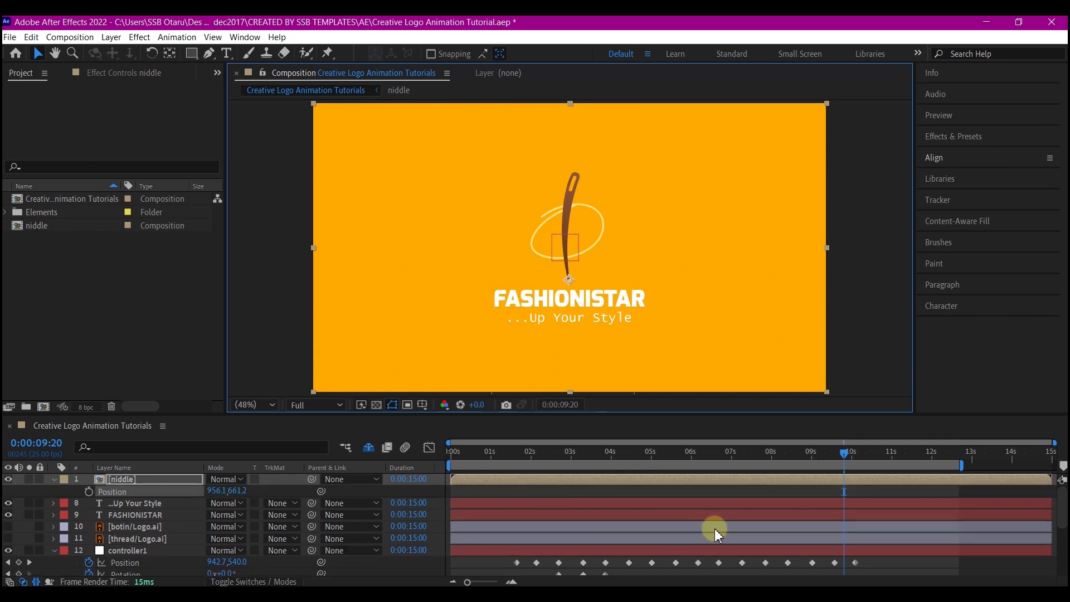
{"action": "left_click", "coordinate": [90, 492]}
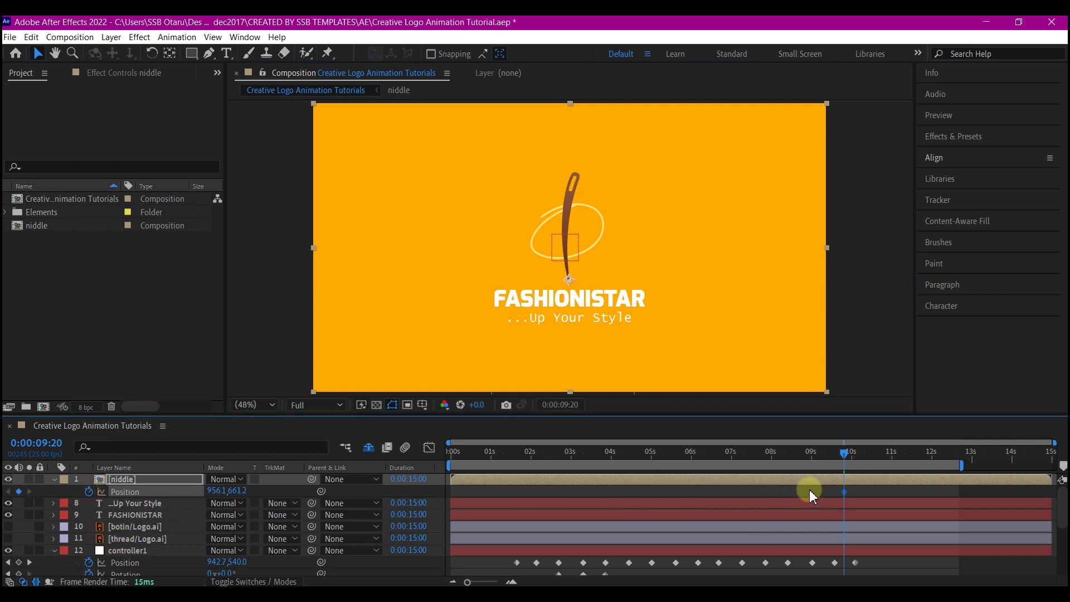
{"action": "left_click_drag", "start_coordinate": [856, 494], "coordinate": [861, 494]}
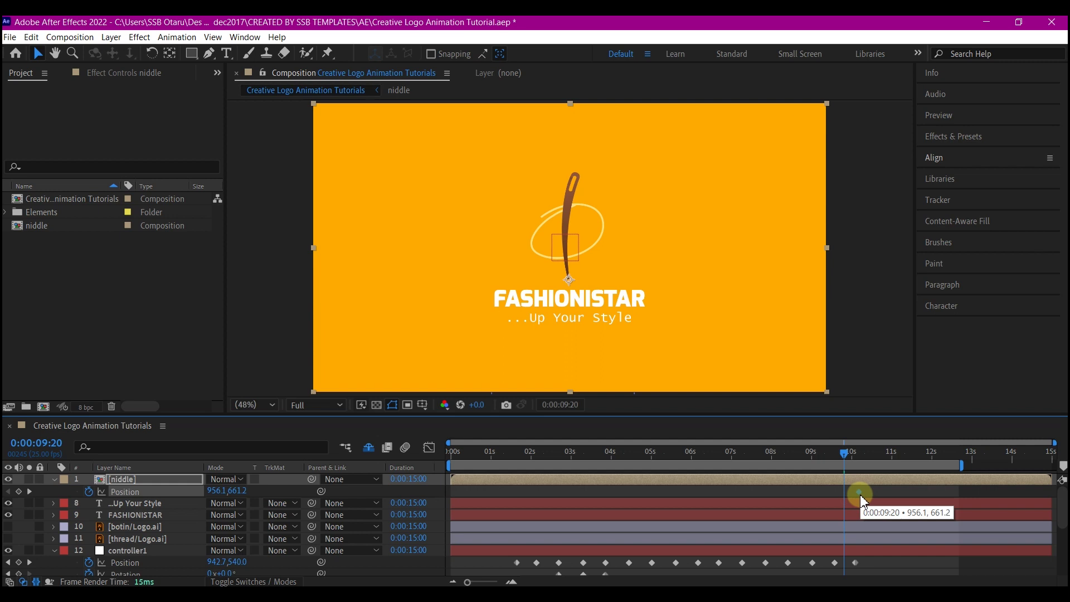
{"action": "mouse_move", "coordinate": [844, 452]}
{"action": "left_mouse_down"}
{"action": "mouse_move", "coordinate": [809, 459]}
{"action": "mouse_move", "coordinate": [827, 459]}
{"action": "left_mouse_up"}
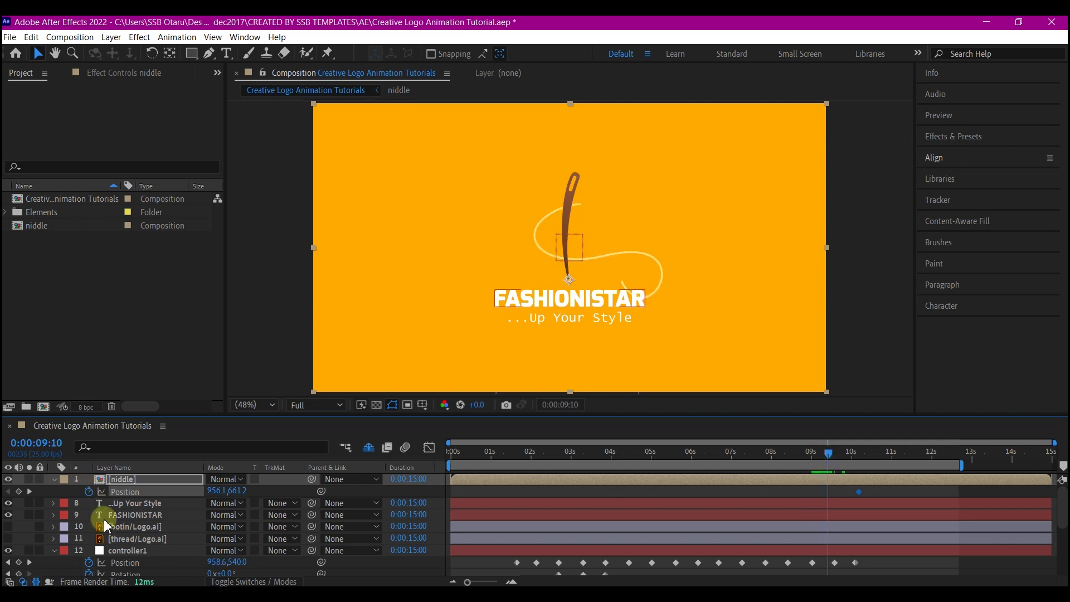
{"action": "left_click_drag", "start_coordinate": [233, 490], "coordinate": [545, 447]}
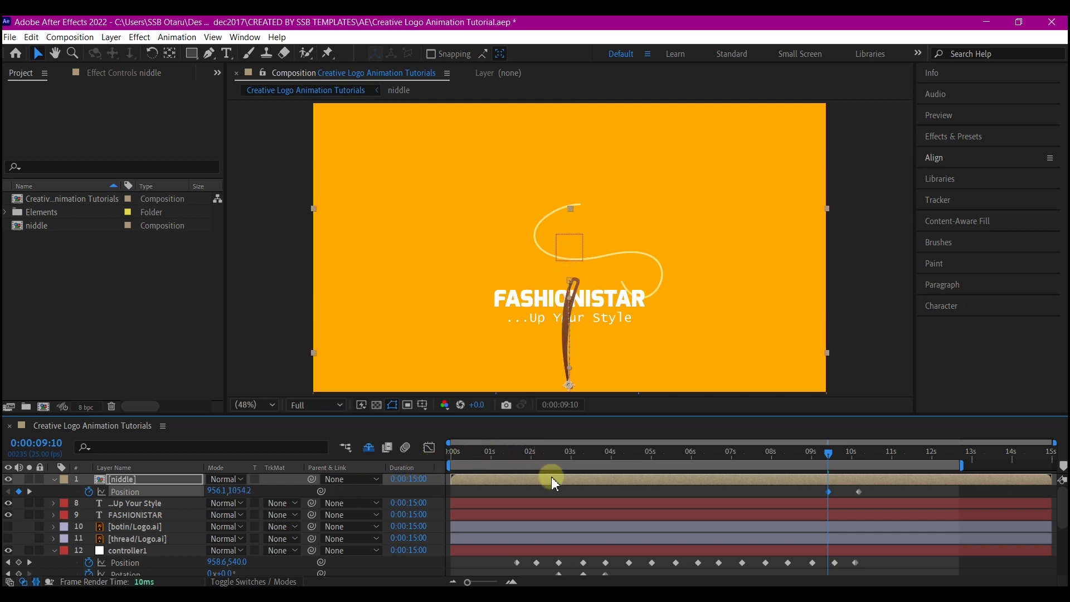
{"action": "left_click_drag", "start_coordinate": [832, 456], "coordinate": [850, 462]}
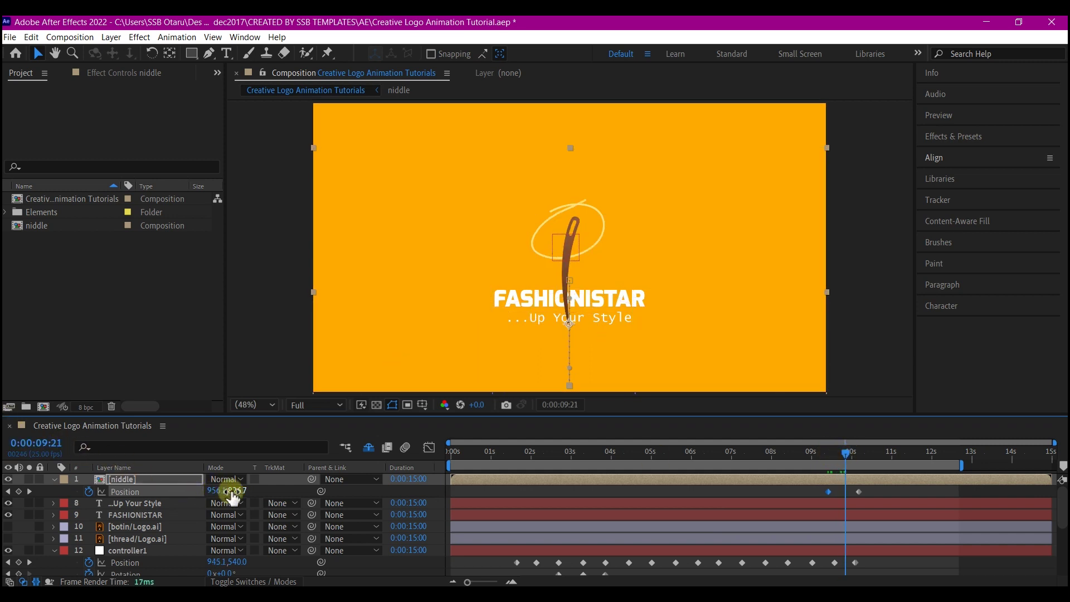
{"action": "left_click_drag", "start_coordinate": [232, 491], "coordinate": [22, 510]}
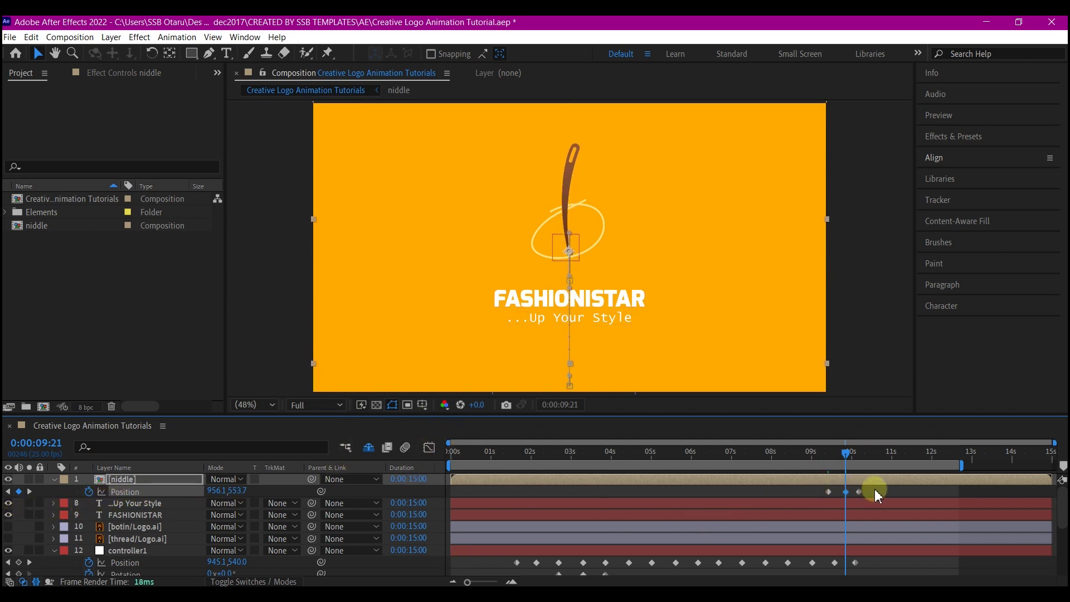
{"action": "left_click_drag", "start_coordinate": [873, 490], "coordinate": [787, 496]}
{"action": "key", "text": "F9"}
Drag niddle's three Position keyframes closer together for a quicker pop, previewing before and after.
{"action": "left_click", "coordinate": [774, 452]}
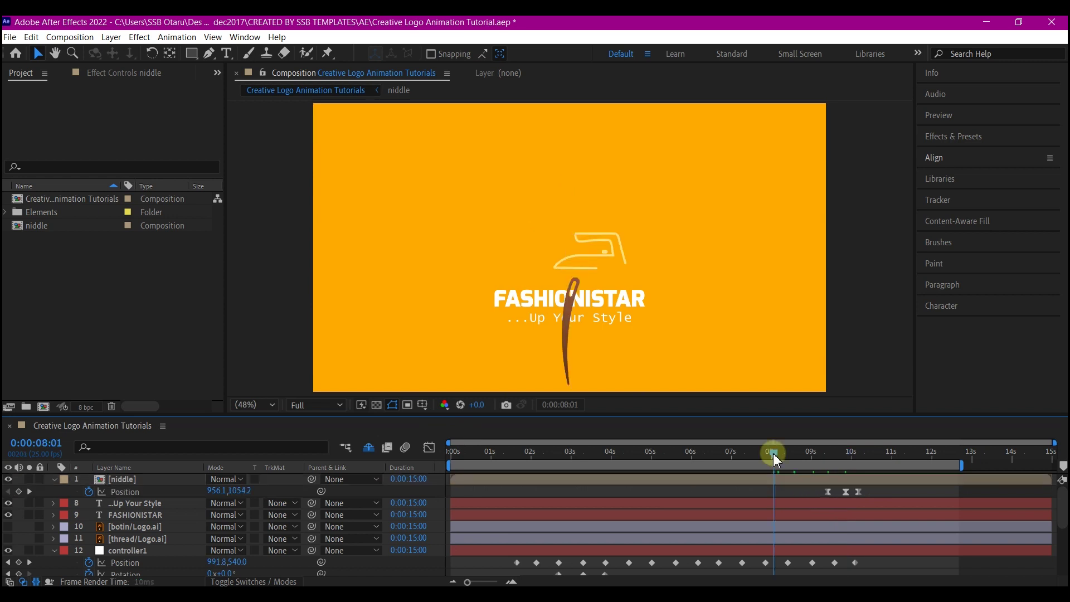
{"action": "key", "text": "space"}
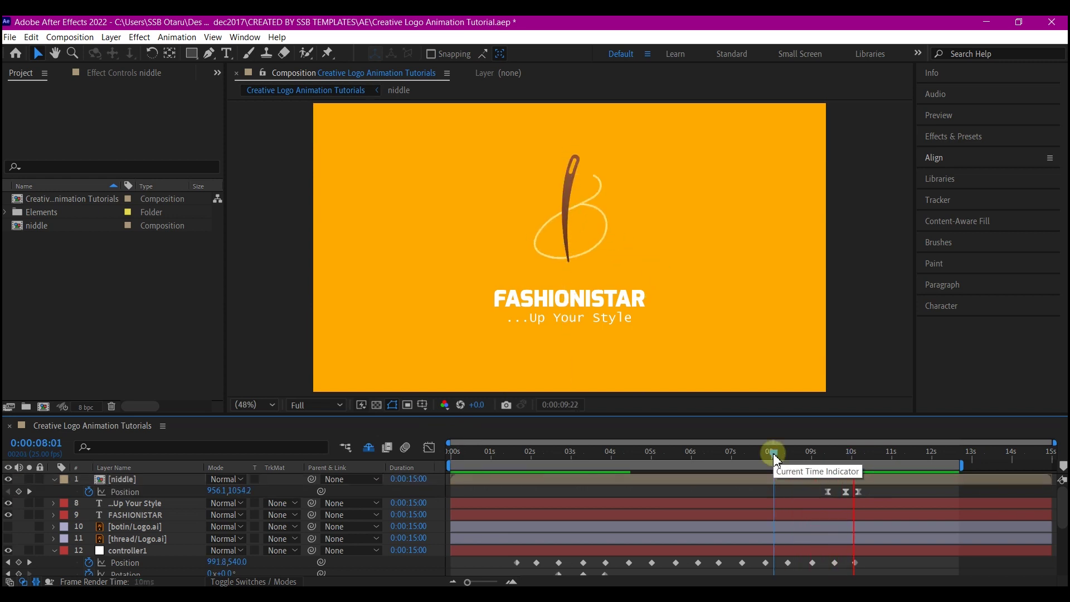
{"action": "key", "text": "space"}
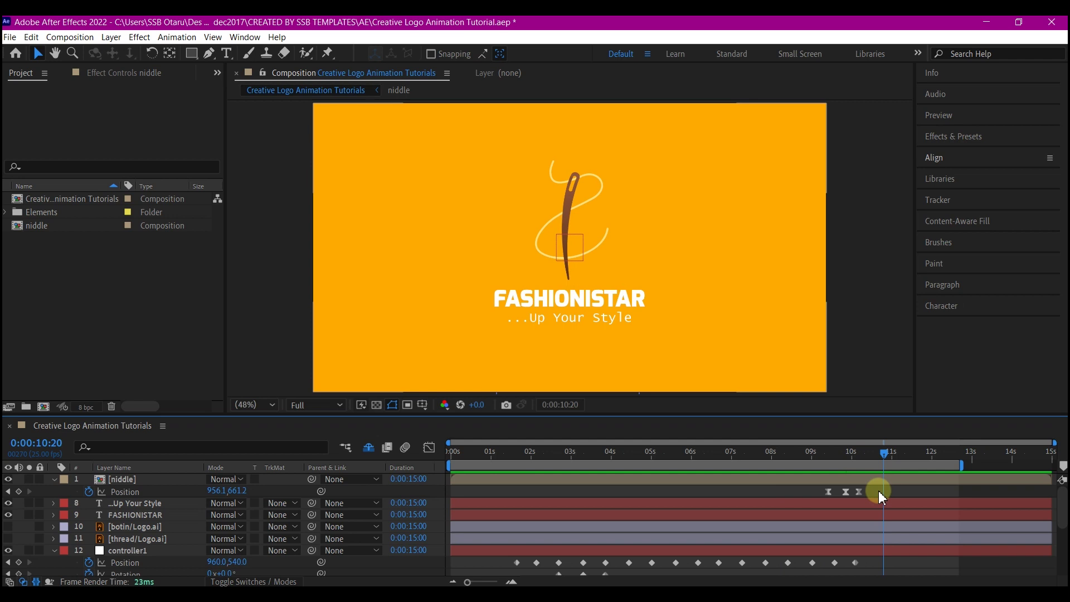
{"action": "left_click_drag", "start_coordinate": [880, 496], "coordinate": [855, 499]}
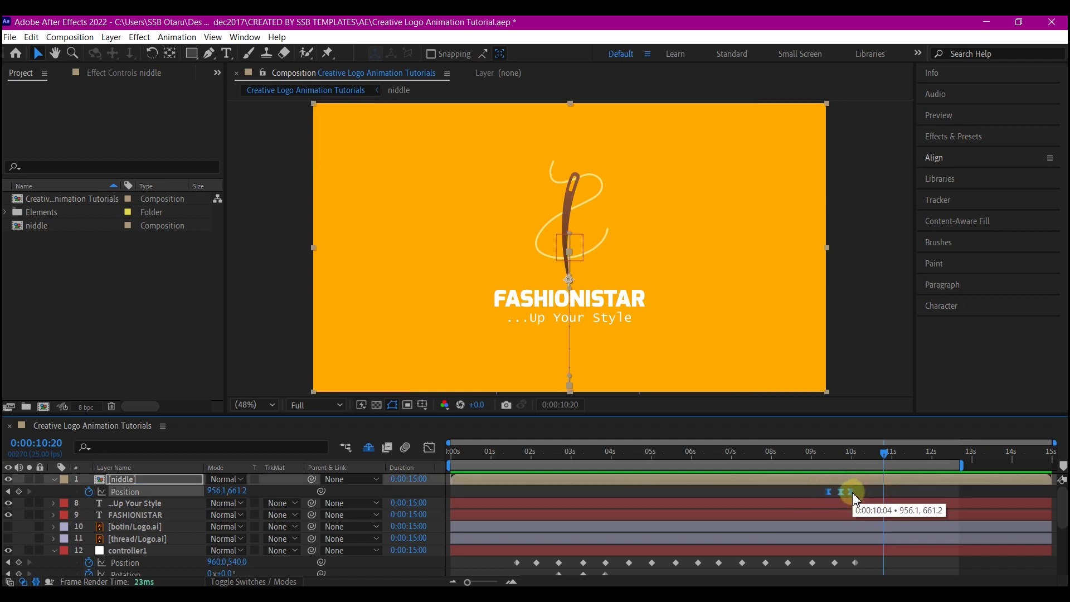
{"action": "left_click", "coordinate": [813, 452]}
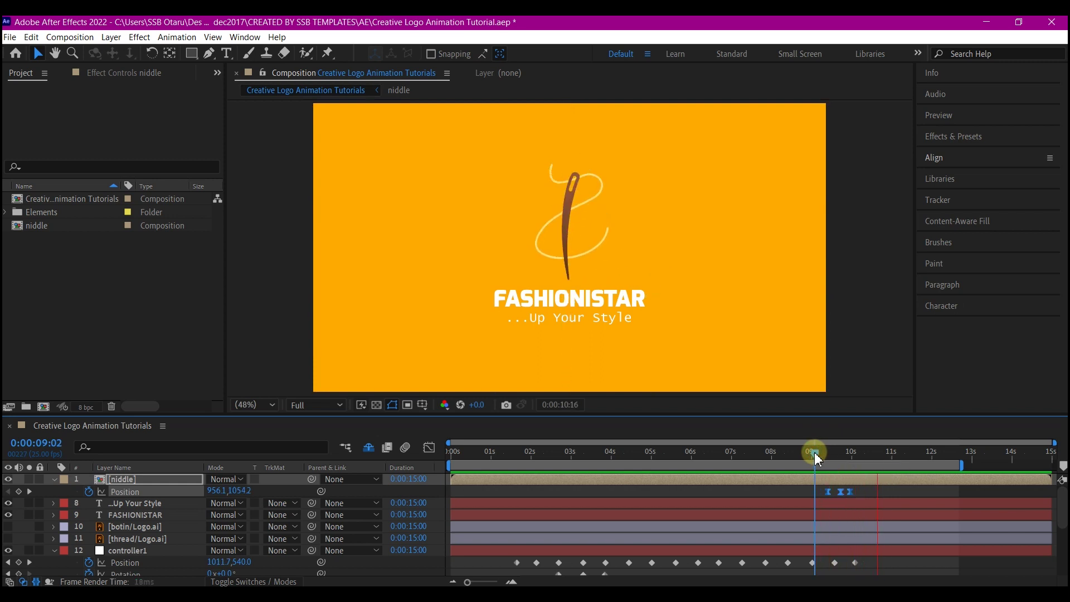
{"action": "key", "text": "space"}
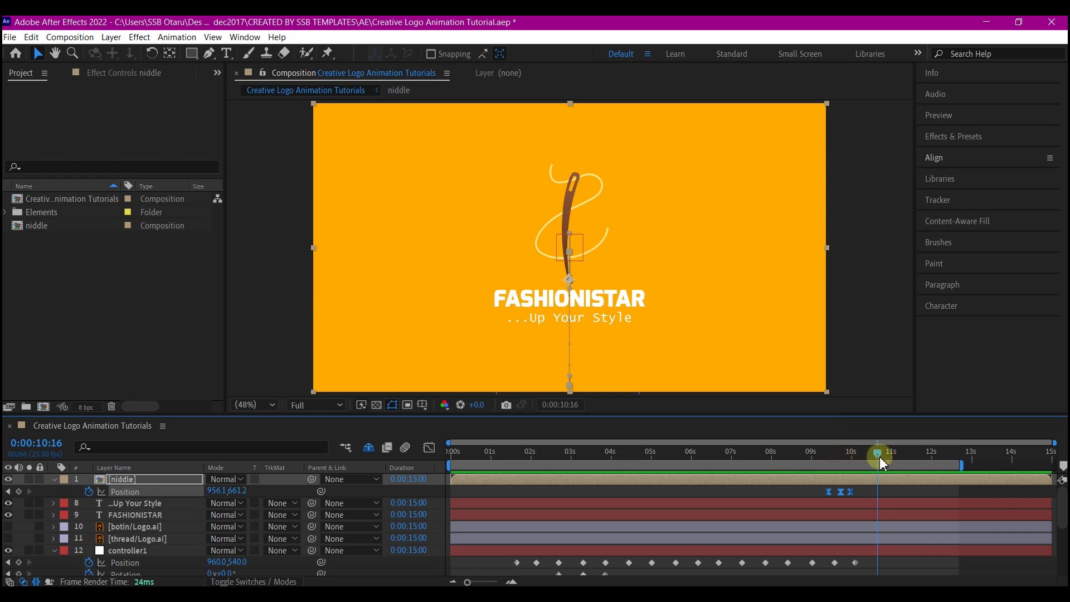
{"action": "left_click_drag", "start_coordinate": [849, 461], "coordinate": [841, 462]}
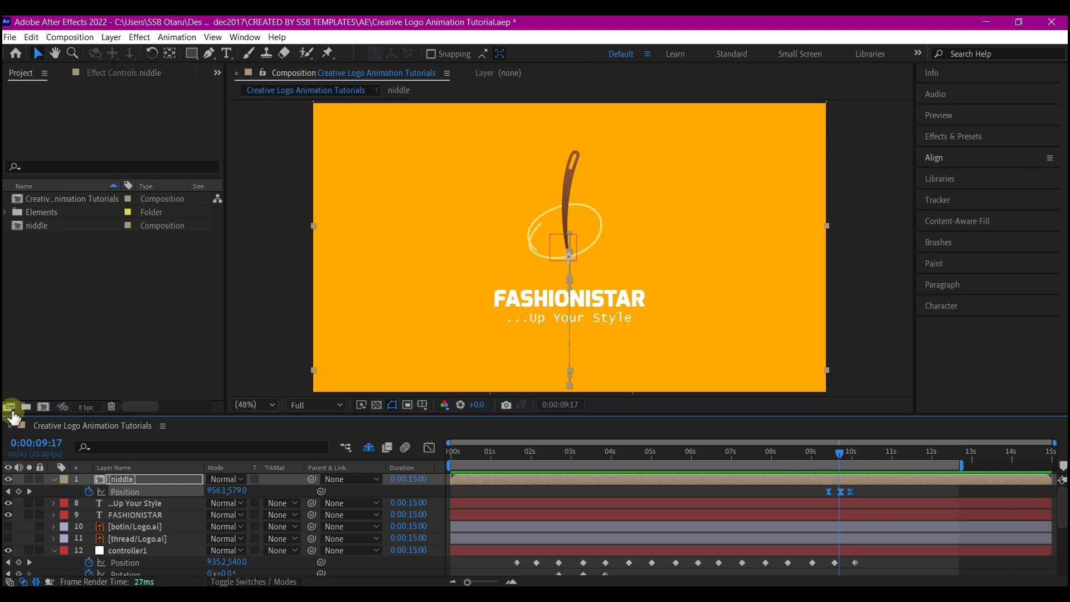
{"action": "left_click", "coordinate": [28, 543]}
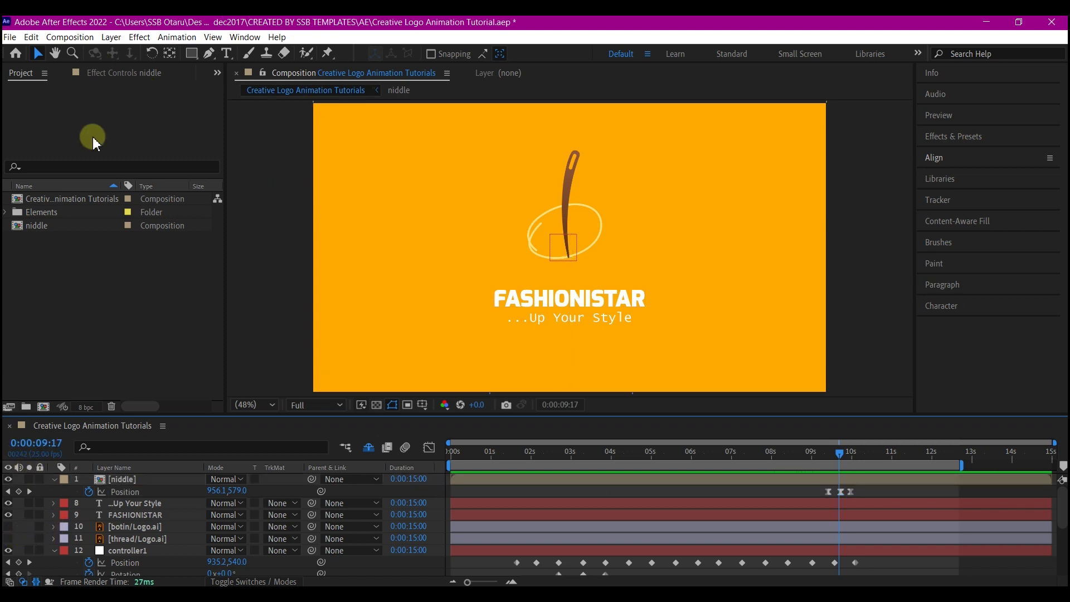
Draw a closed shape outline around the top of the thread loop.
{"action": "left_click_drag", "start_coordinate": [216, 58], "coordinate": [251, 65]}
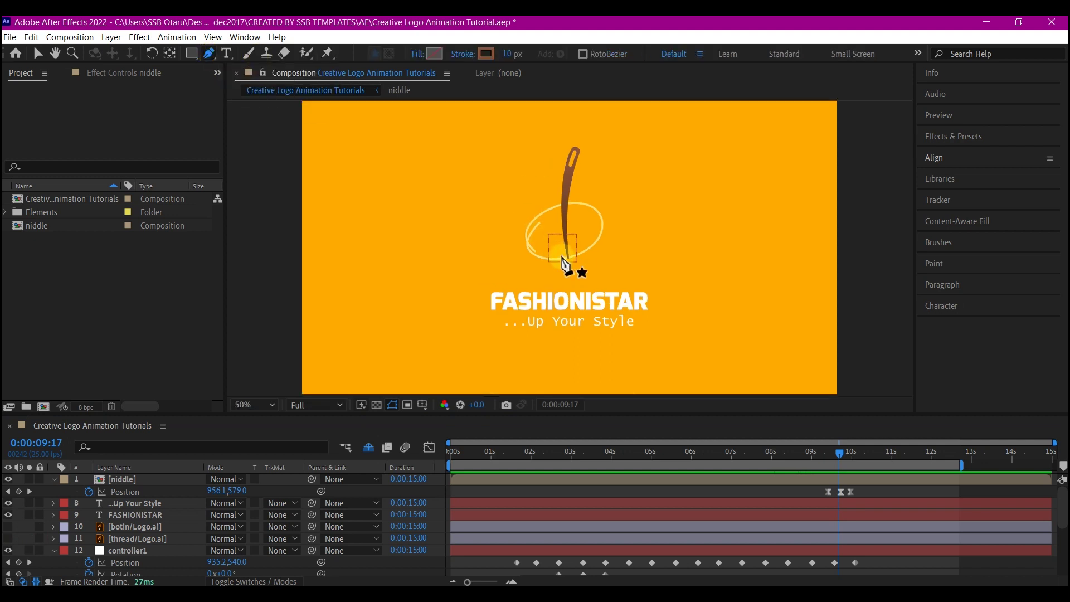
{"action": "scroll", "coordinate": [564, 266], "scroll_direction": "up", "scroll_amount": 2}
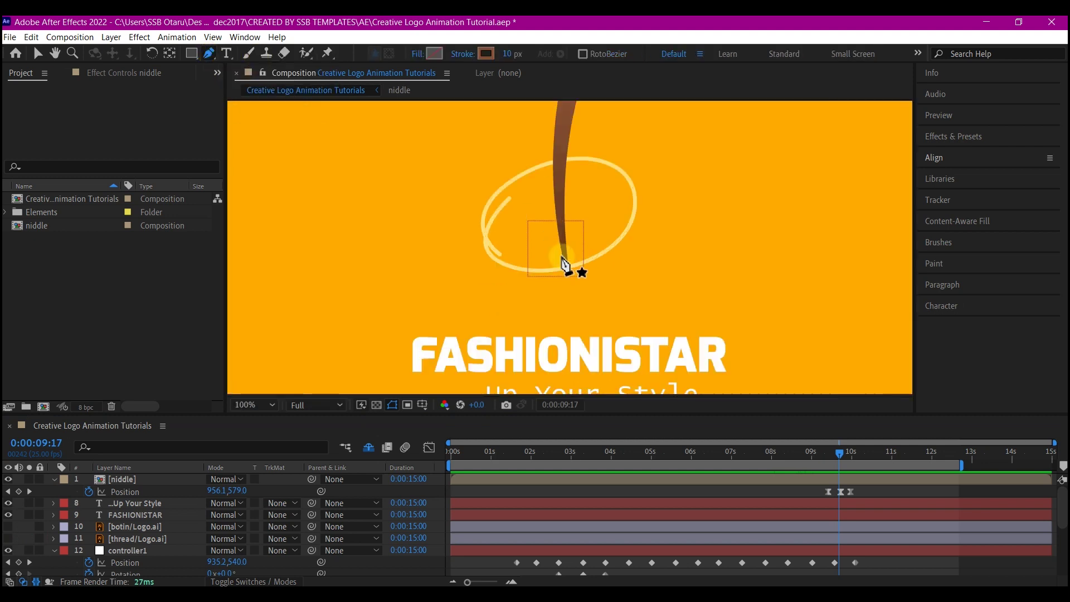
{"action": "left_click", "coordinate": [448, 127]}
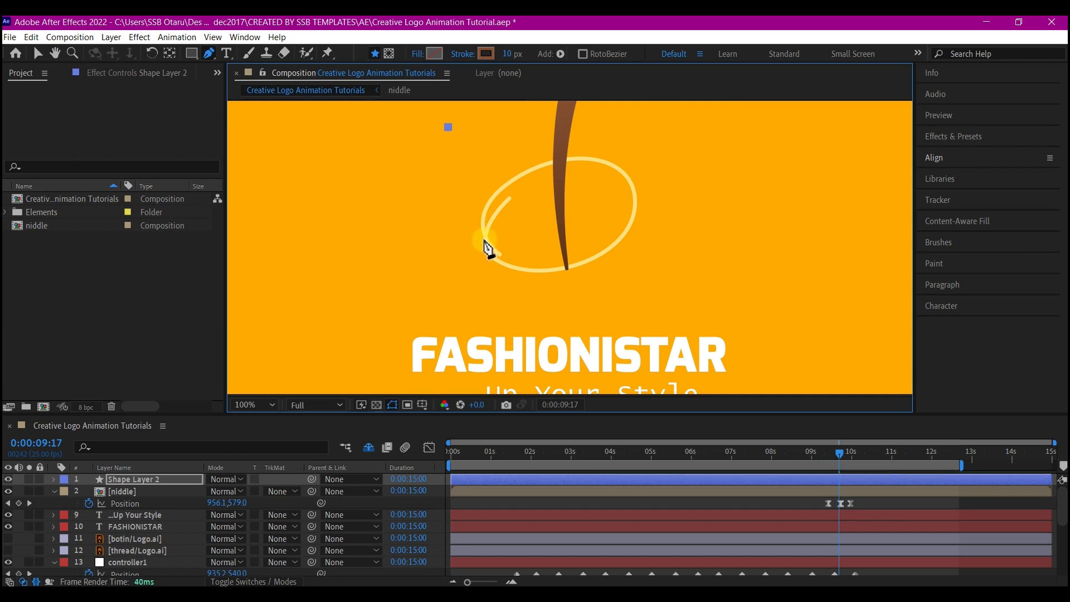
{"action": "left_click_drag", "start_coordinate": [484, 239], "coordinate": [492, 255]}
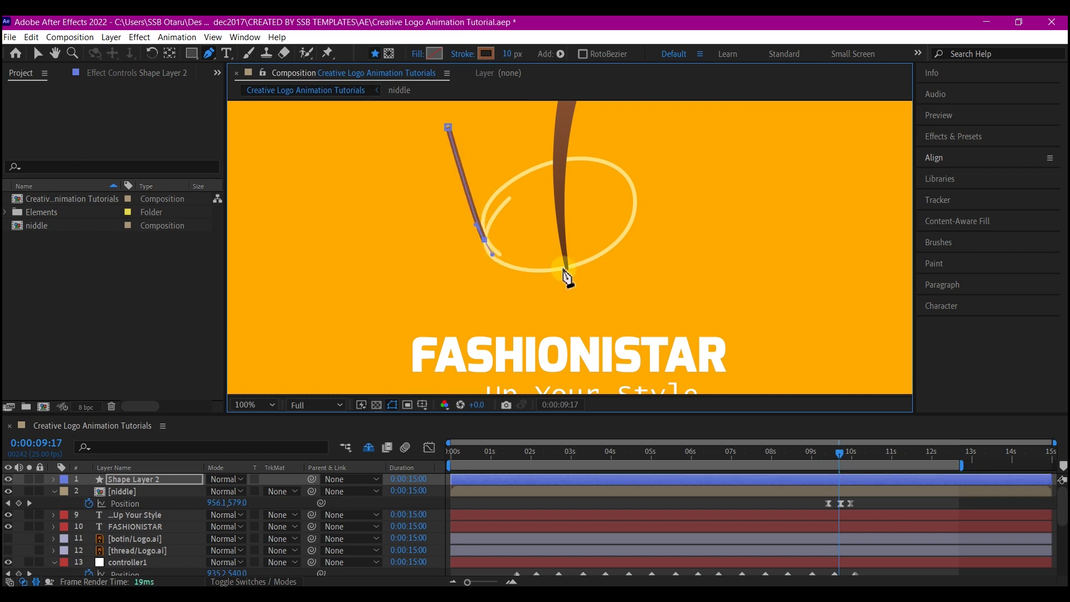
{"action": "left_click_drag", "start_coordinate": [616, 242], "coordinate": [694, 182]}
{"action": "mouse_move", "coordinate": [644, 158]}
{"action": "left_mouse_down"}
{"action": "mouse_move", "coordinate": [642, 141]}
{"action": "mouse_move", "coordinate": [645, 149]}
{"action": "left_mouse_up"}
{"action": "key", "text": "comma"}
{"action": "key", "text": "comma"}
{"action": "key", "text": "comma"}
{"action": "key", "text": "comma"}
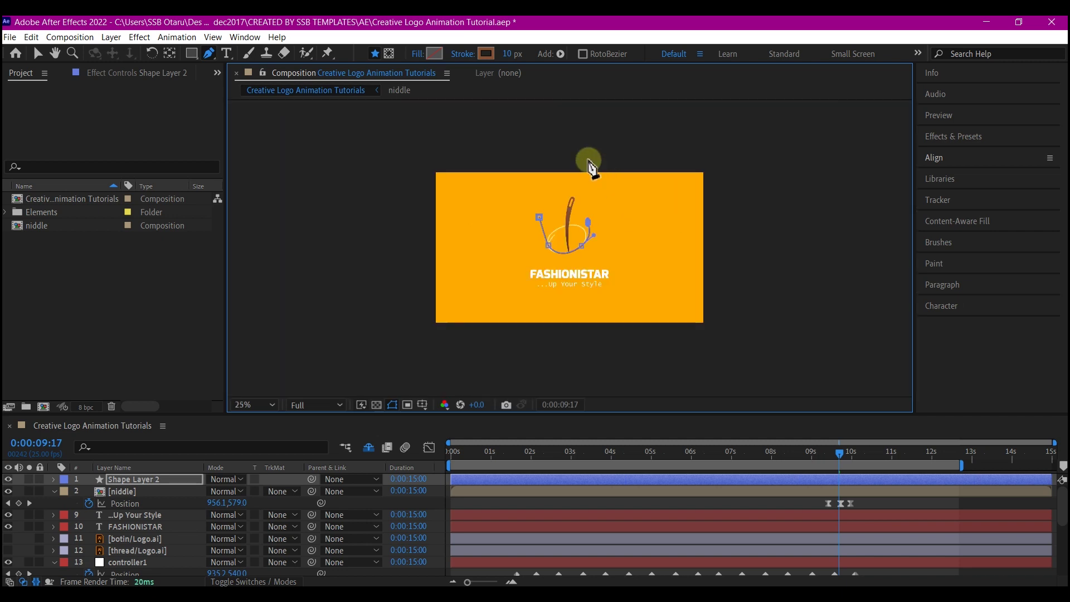
{"action": "left_click", "coordinate": [592, 167]}
{"action": "left_click", "coordinate": [535, 167]}
{"action": "left_click", "coordinate": [539, 218]}
{"action": "key", "text": "period"}
{"action": "key", "text": "period"}
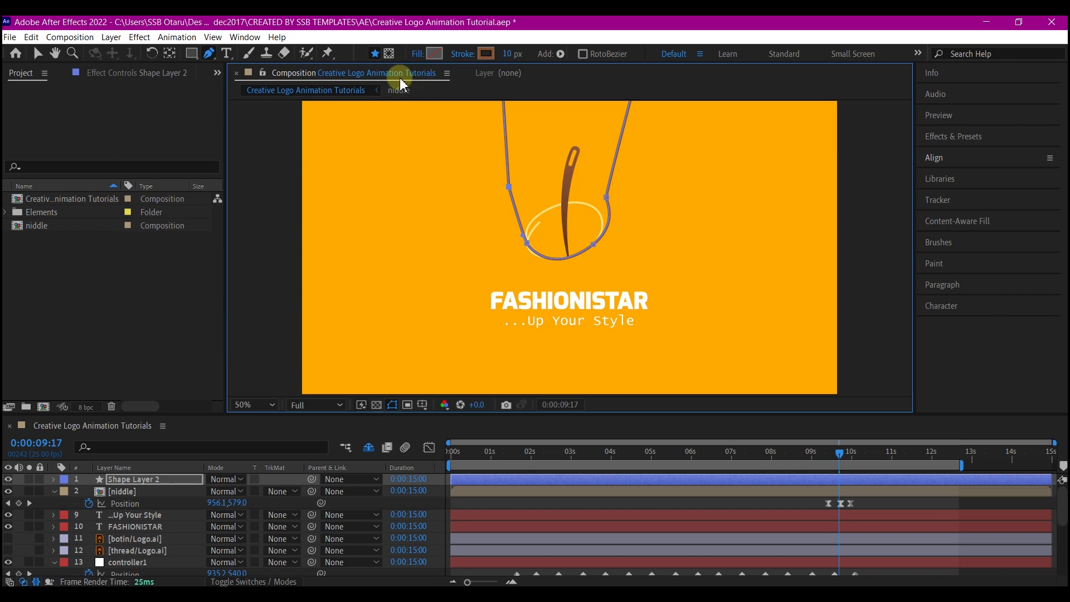
Give the new shape no stroke and a dark brown 432E00 fill.
{"action": "left_click", "coordinate": [463, 54]}
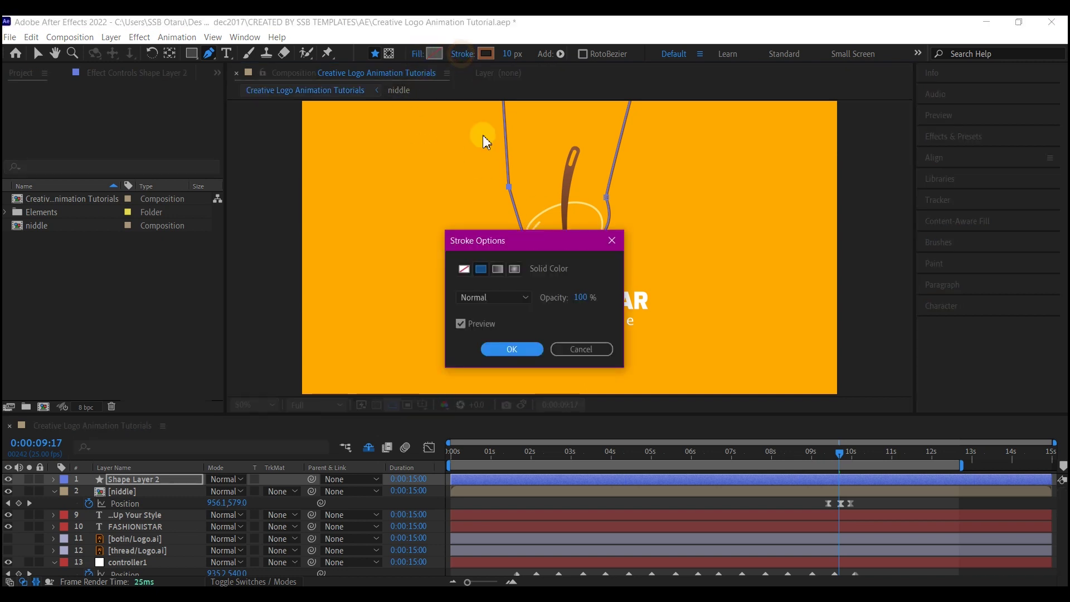
{"action": "left_click", "coordinate": [464, 269]}
{"action": "left_click", "coordinate": [503, 350]}
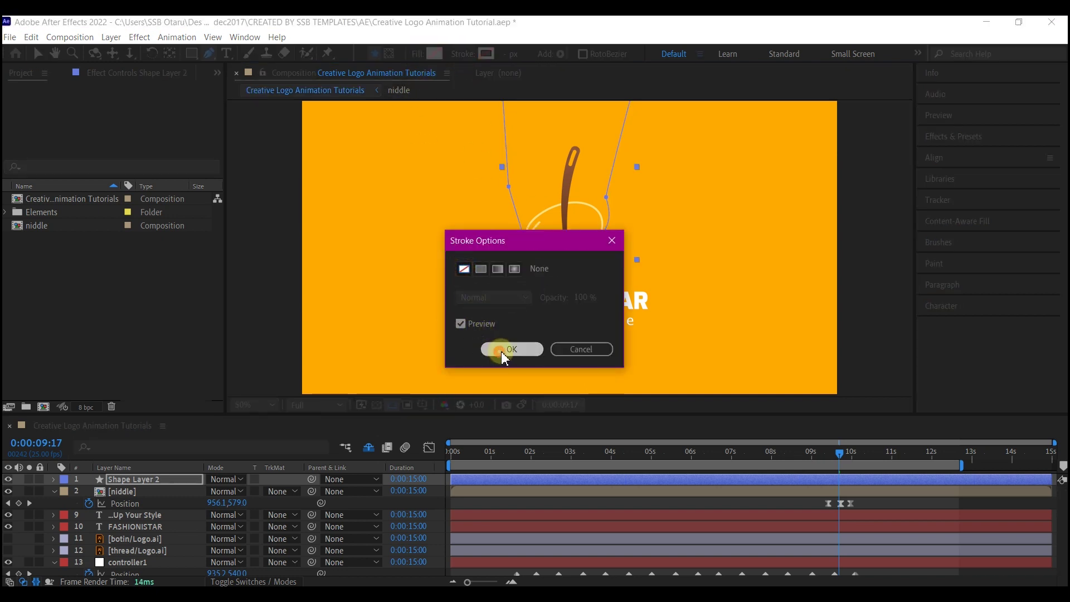
{"action": "left_click", "coordinate": [433, 53]}
{"action": "left_click", "coordinate": [727, 356]}
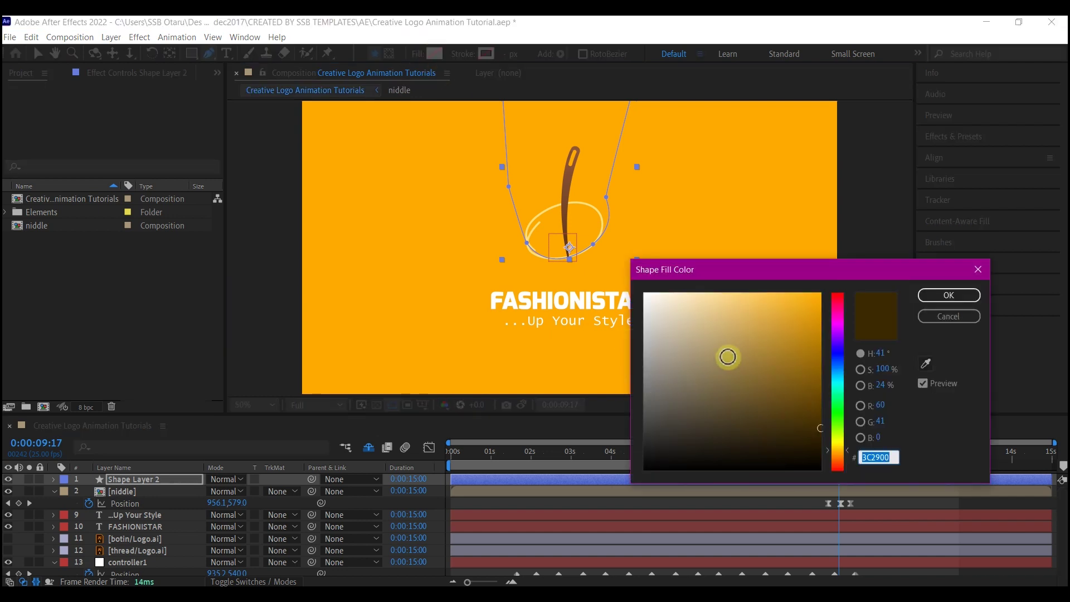
{"action": "left_click", "coordinate": [823, 422]}
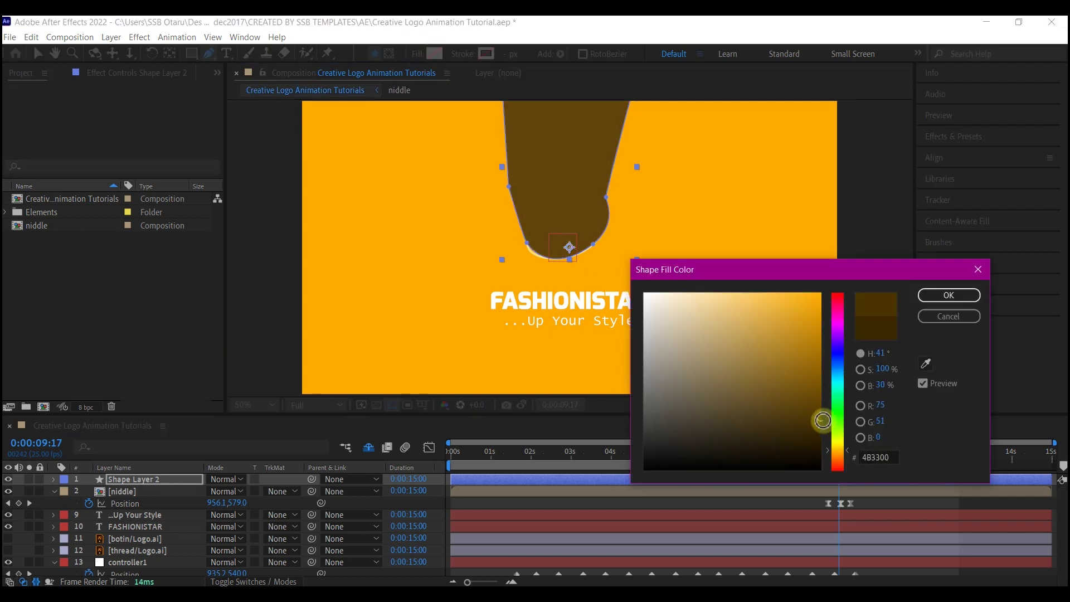
{"action": "left_click", "coordinate": [947, 296]}
Set niddle's track matte to Alpha Matte "Shape Layer 2" and preview the needle.
{"action": "left_click", "coordinate": [281, 491]}
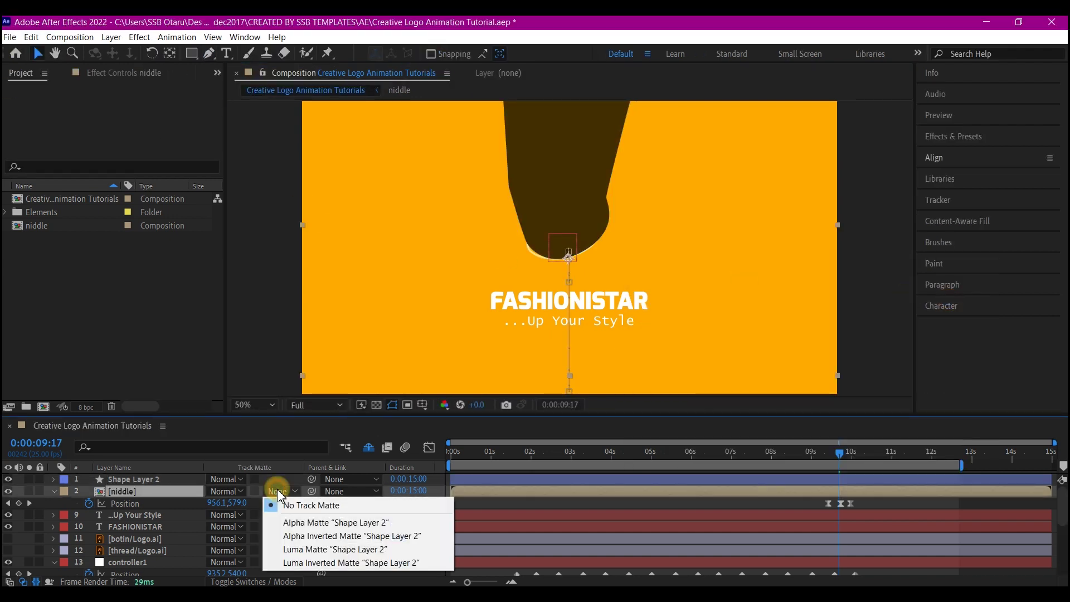
{"action": "left_click", "coordinate": [309, 523]}
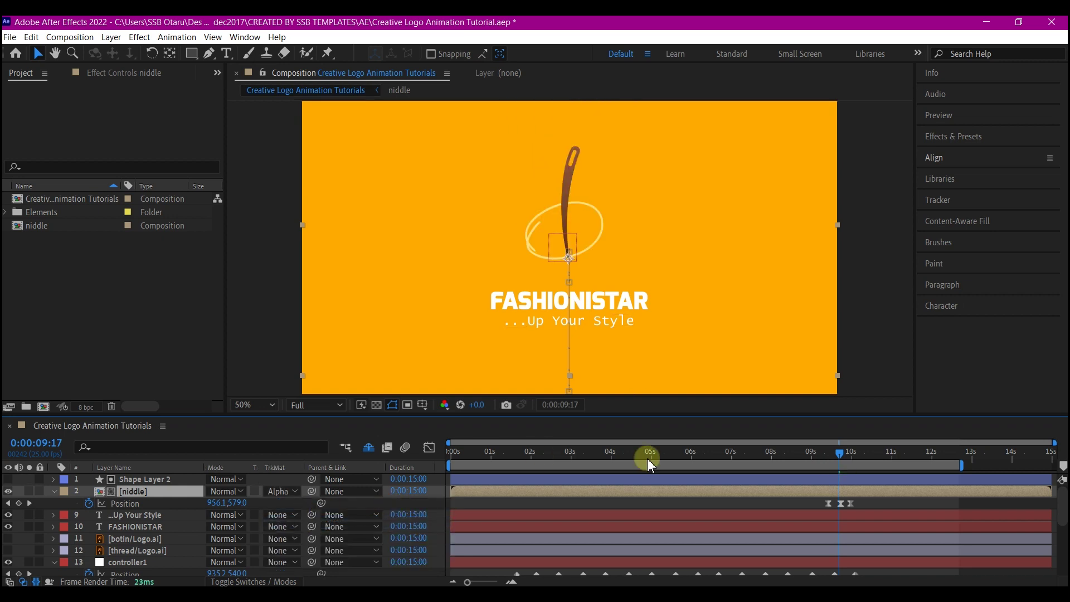
{"action": "mouse_move", "coordinate": [640, 461]}
{"action": "left_mouse_down"}
{"action": "mouse_move", "coordinate": [545, 452]}
{"action": "mouse_move", "coordinate": [657, 470]}
{"action": "mouse_move", "coordinate": [772, 474]}
{"action": "mouse_move", "coordinate": [768, 461]}
{"action": "left_mouse_up"}
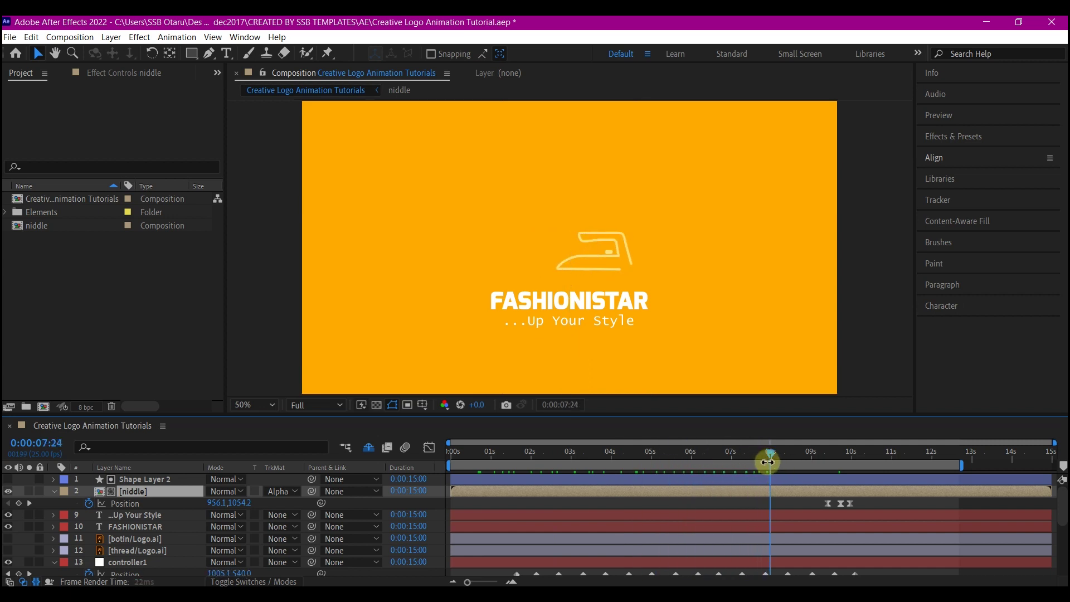
{"action": "key", "text": "space"}
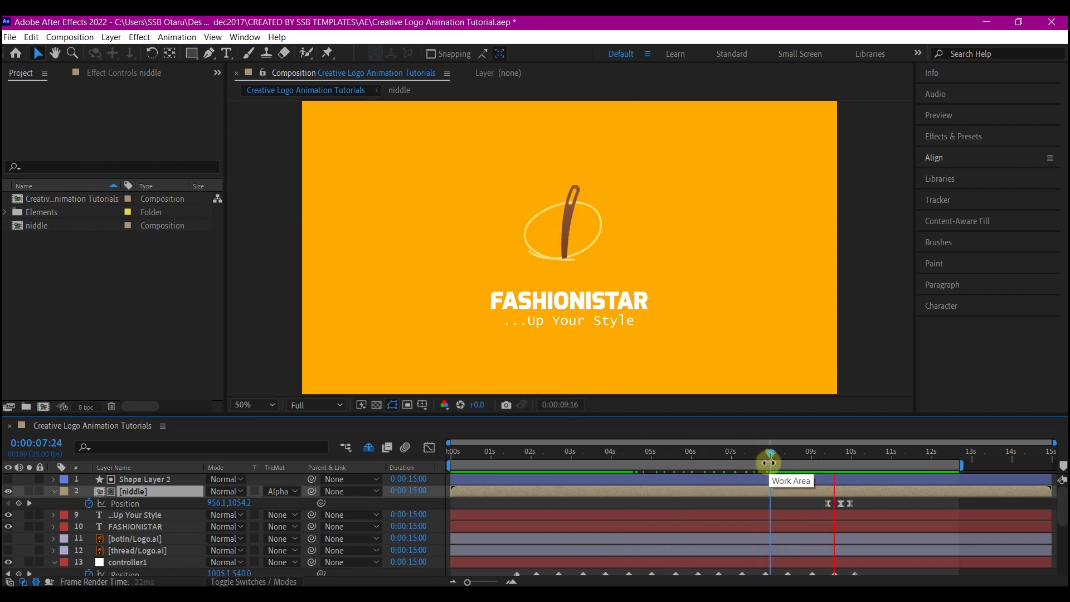
{"action": "key", "text": "space"}
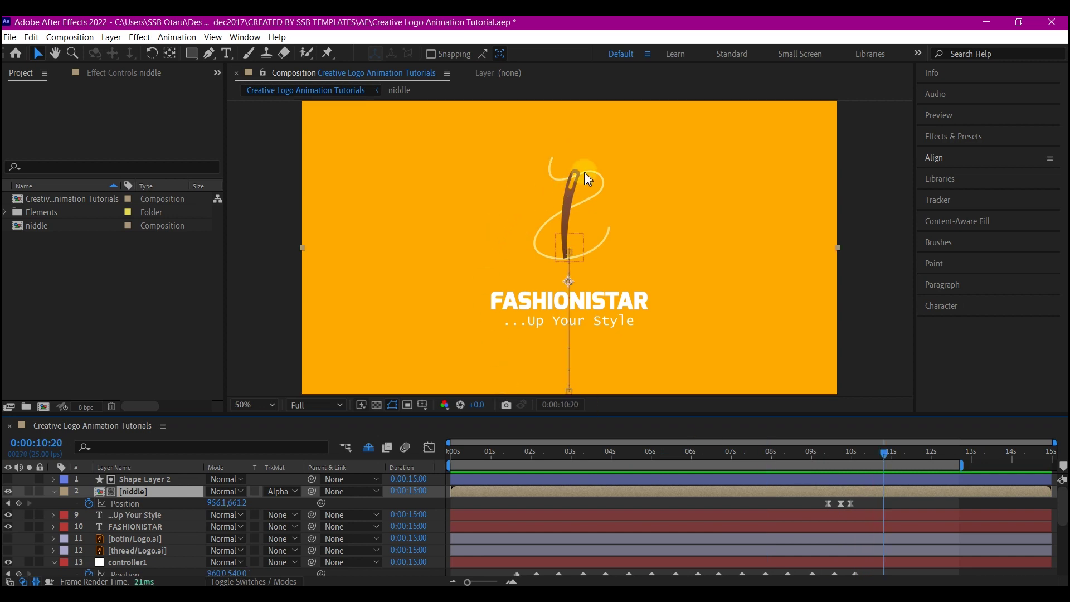
{"action": "left_click", "coordinate": [559, 219]}
Duplicate niddle to the top, split the copy at 9:17, delete its first half, then preview.
{"action": "key", "text": "ctrl+d"}
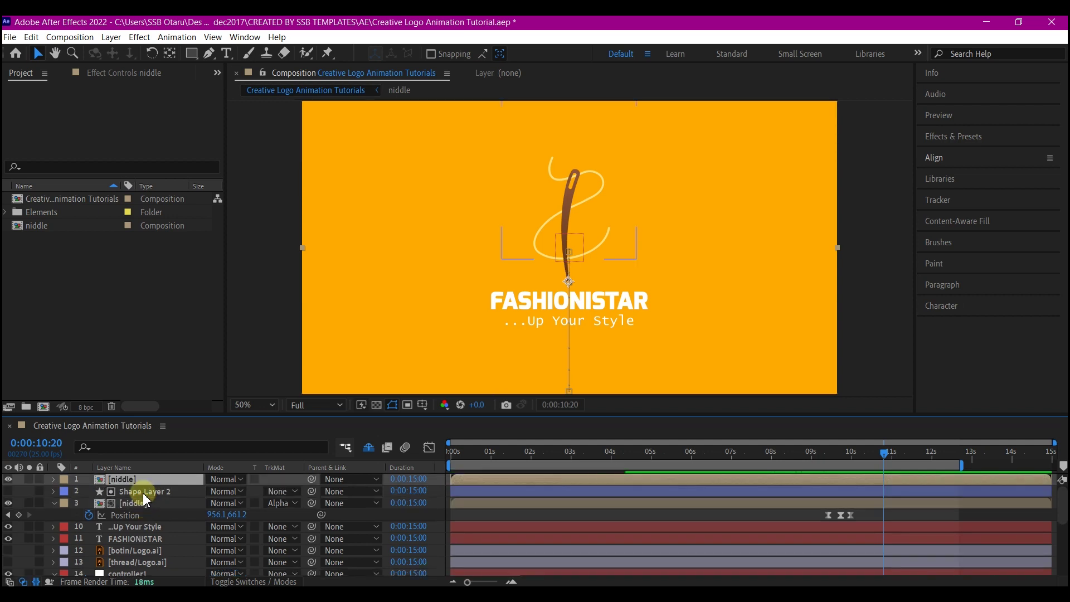
{"action": "left_click_drag", "start_coordinate": [143, 493], "coordinate": [132, 475]}
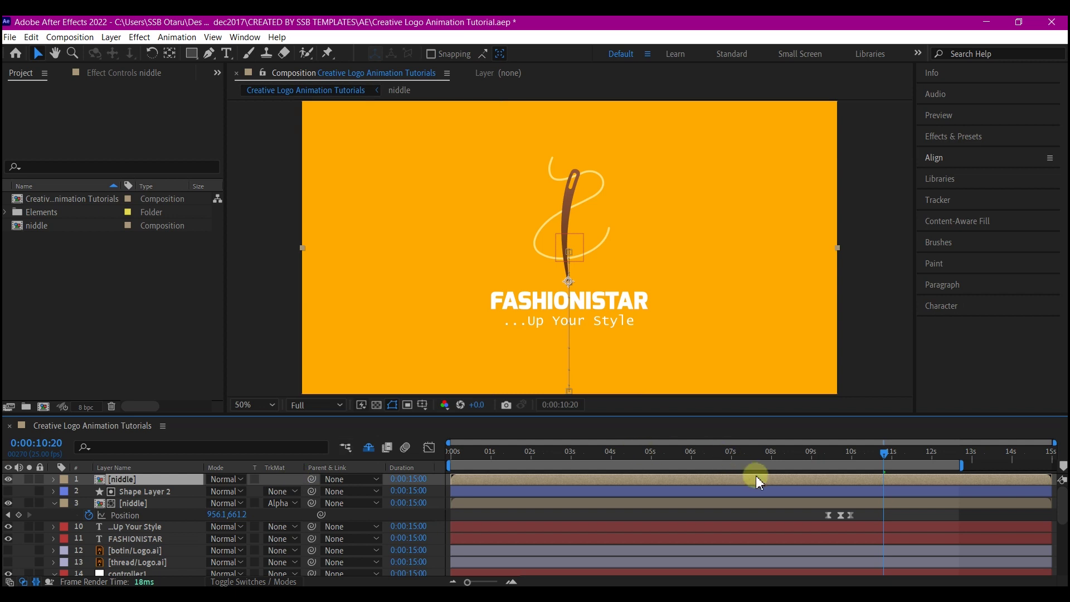
{"action": "left_click_drag", "start_coordinate": [766, 458], "coordinate": [840, 468]}
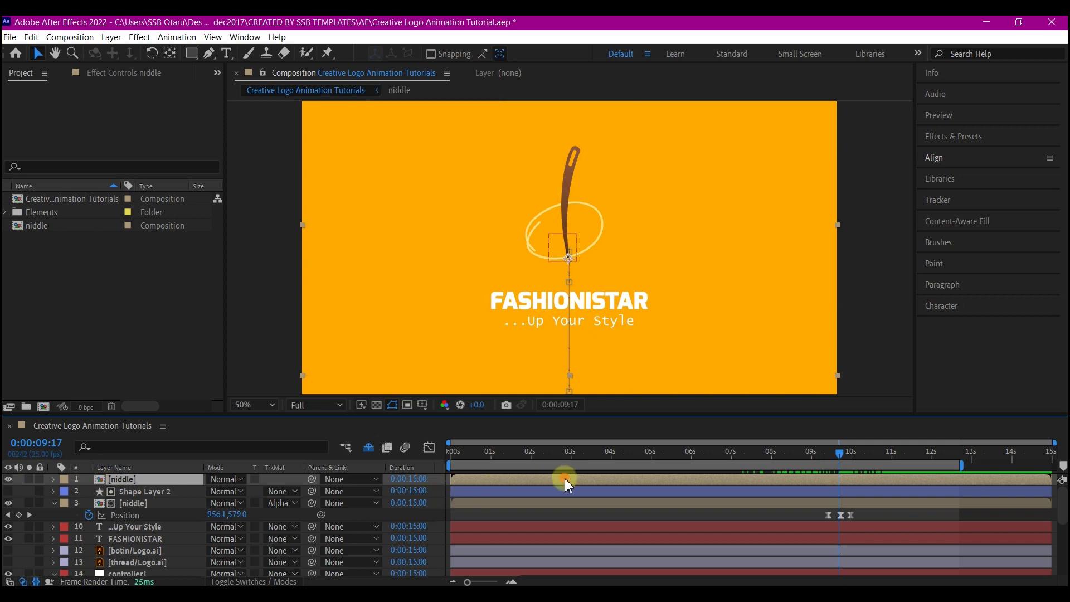
{"action": "key", "text": "ctrl+shift+d"}
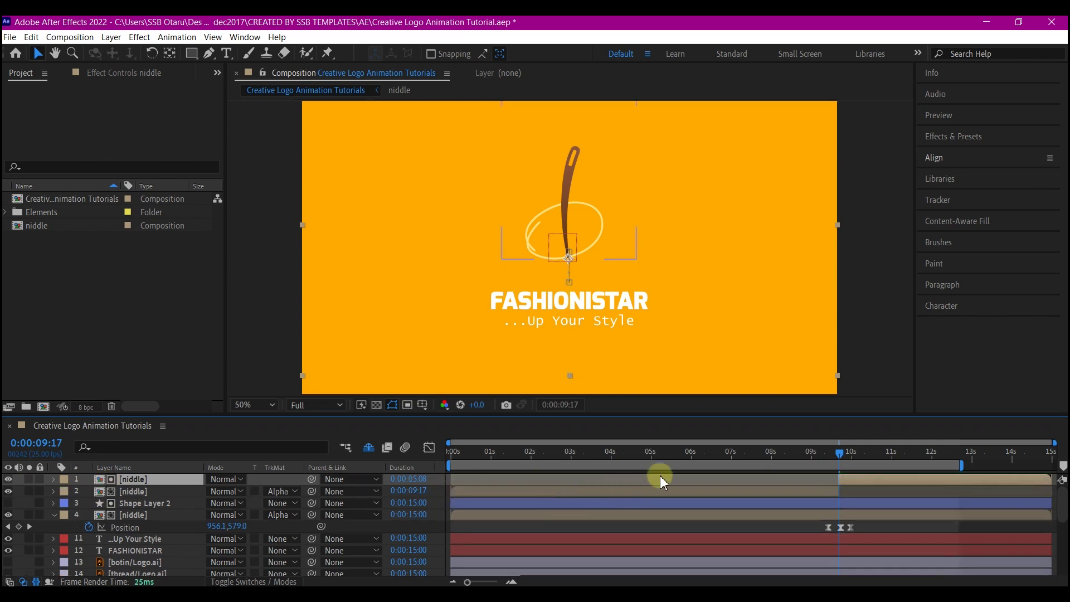
{"action": "left_click", "coordinate": [754, 491]}
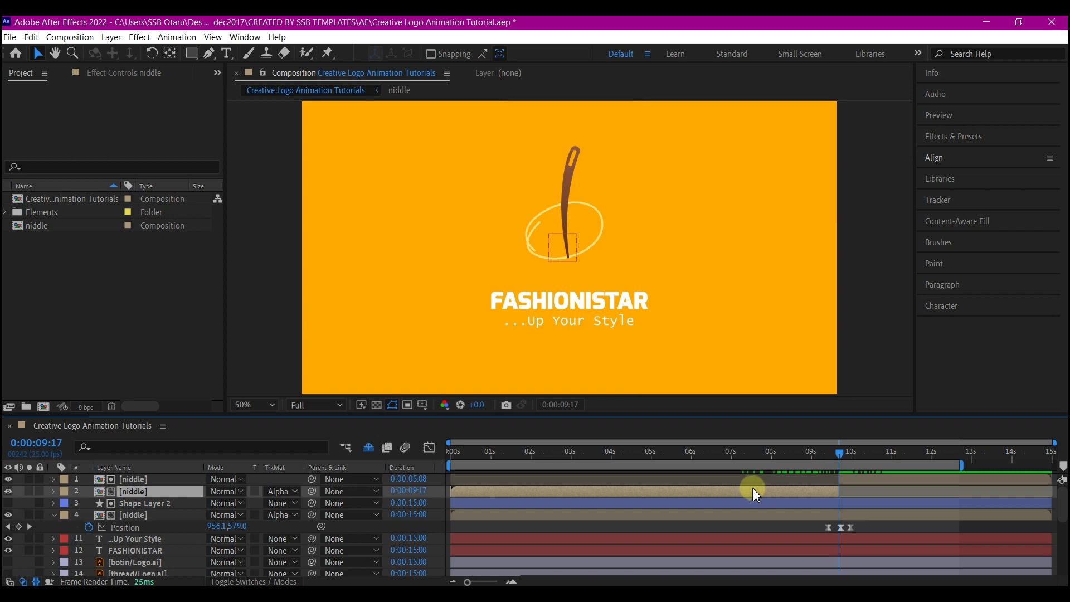
{"action": "key", "text": "Delete"}
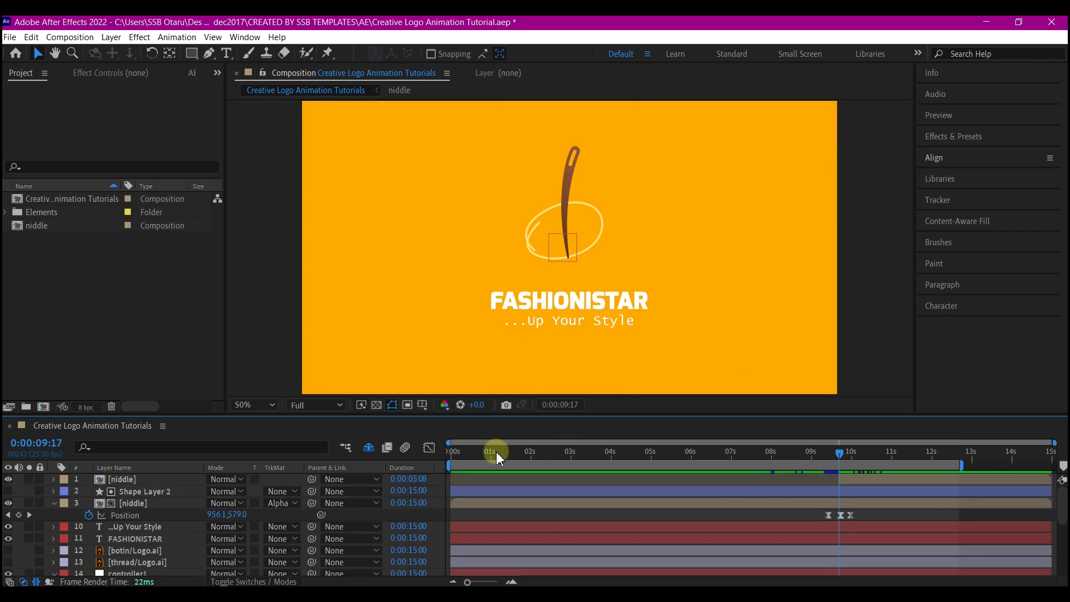
{"action": "left_click_drag", "start_coordinate": [499, 458], "coordinate": [428, 471]}
{"action": "key", "text": "space"}
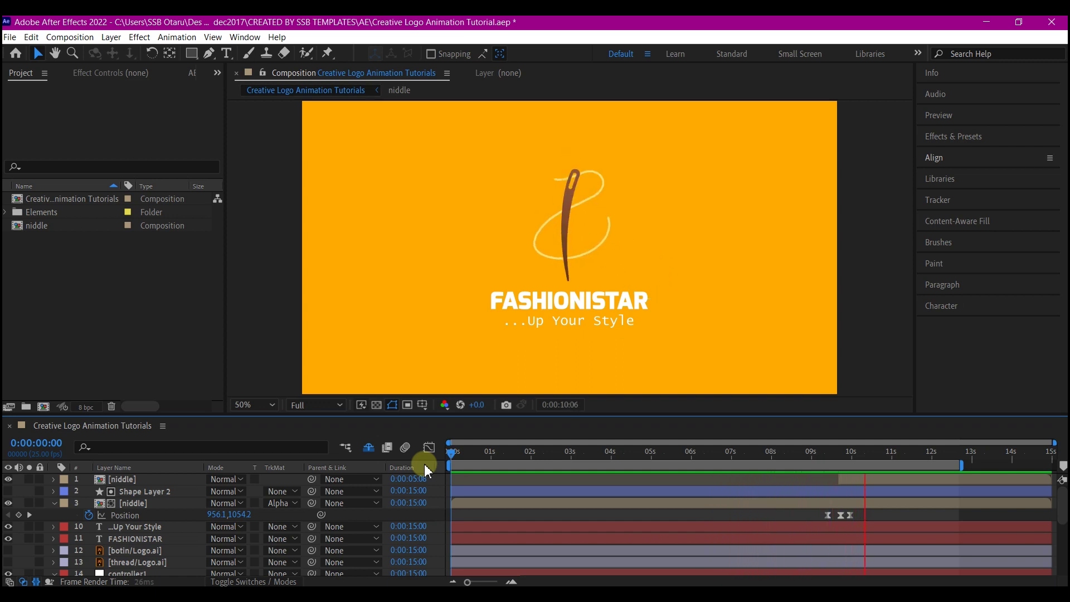
Stop the preview and inspect the ...Up Your Style tagline layer's properties.
{"action": "key", "text": "space"}
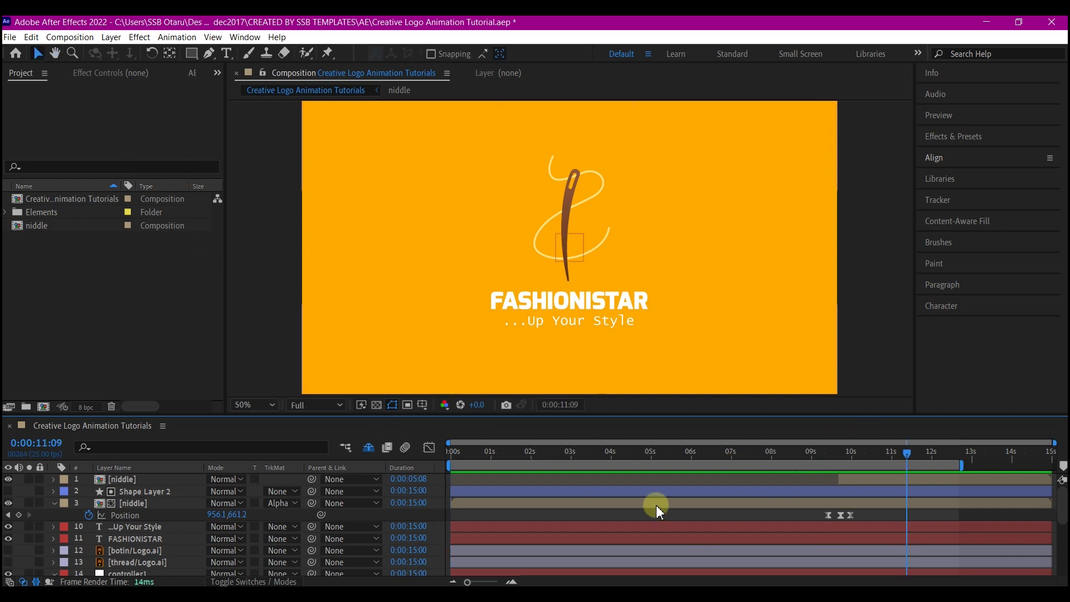
{"action": "left_click", "coordinate": [53, 526]}
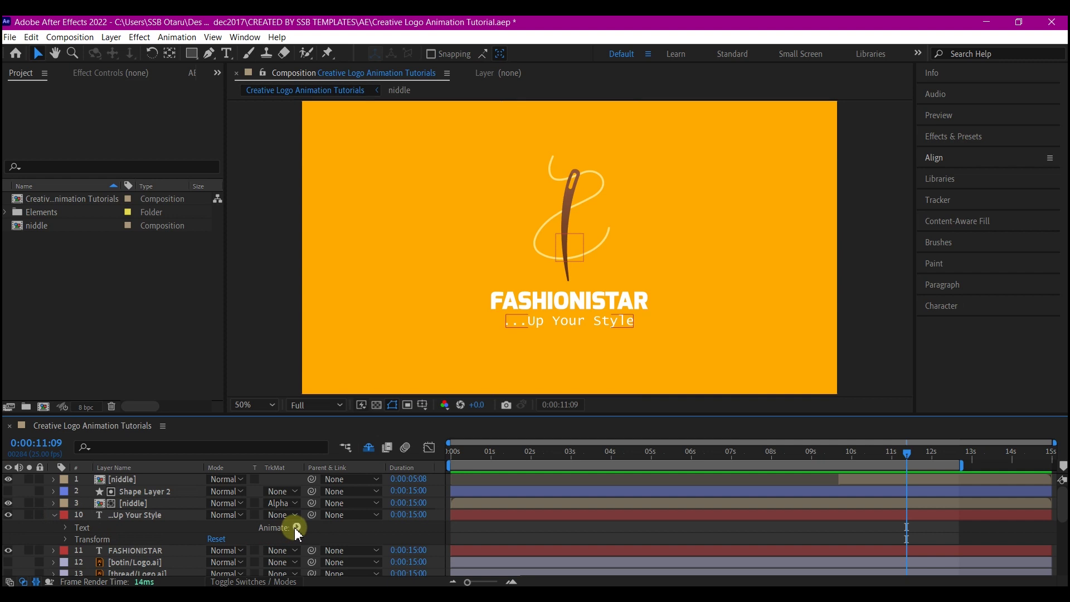
{"action": "left_click", "coordinate": [522, 163]}
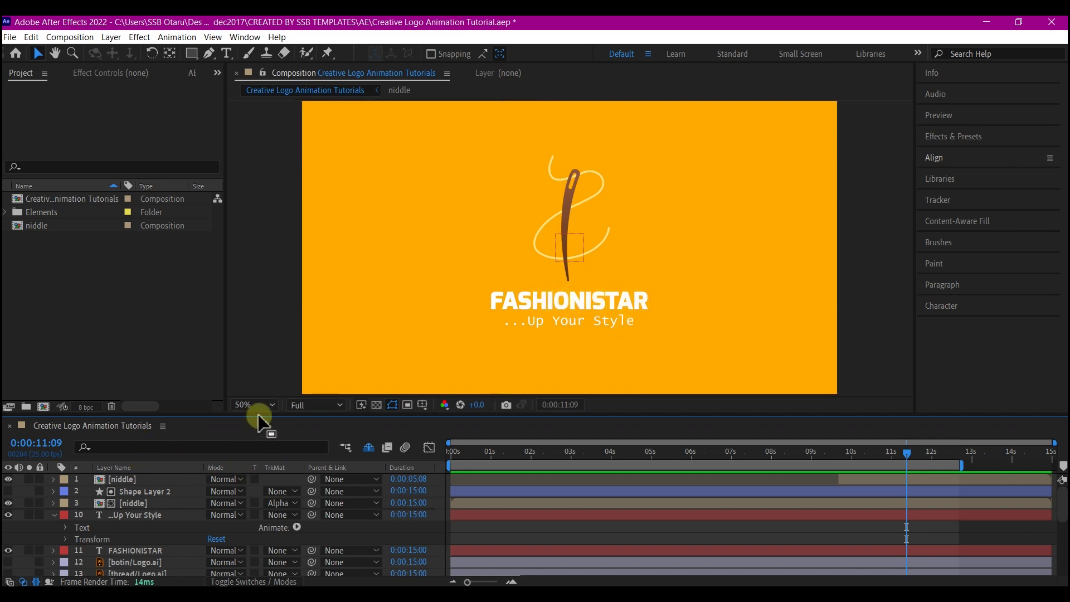
{"action": "left_click", "coordinate": [296, 527]}
{"action": "left_click", "coordinate": [544, 165]}
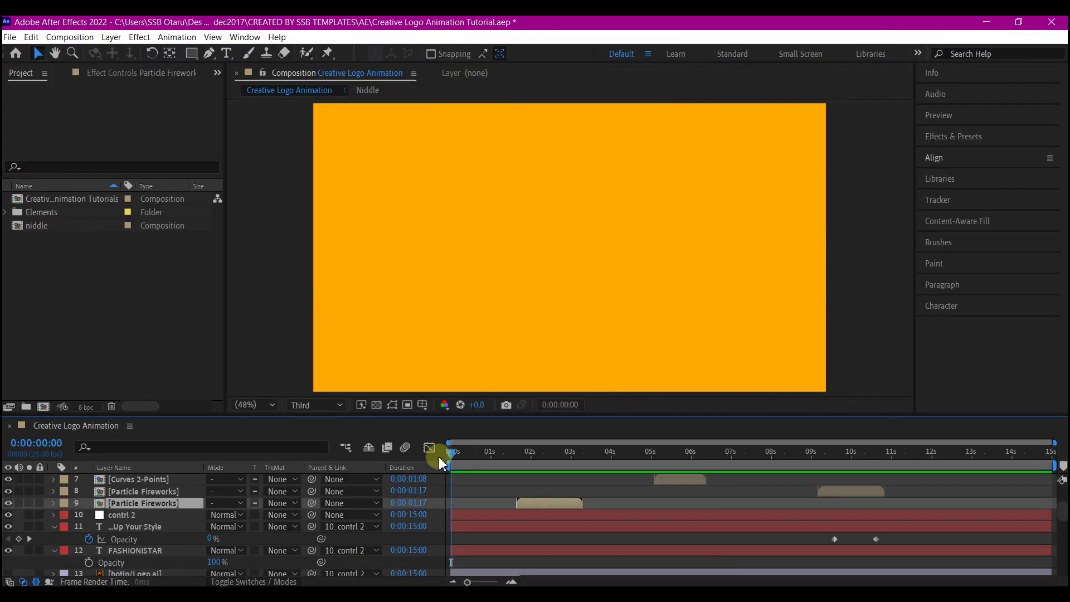
RAM-preview the Creative Logo Animation composition from the start to watch the particle bursts.
{"action": "key", "text": "space"}
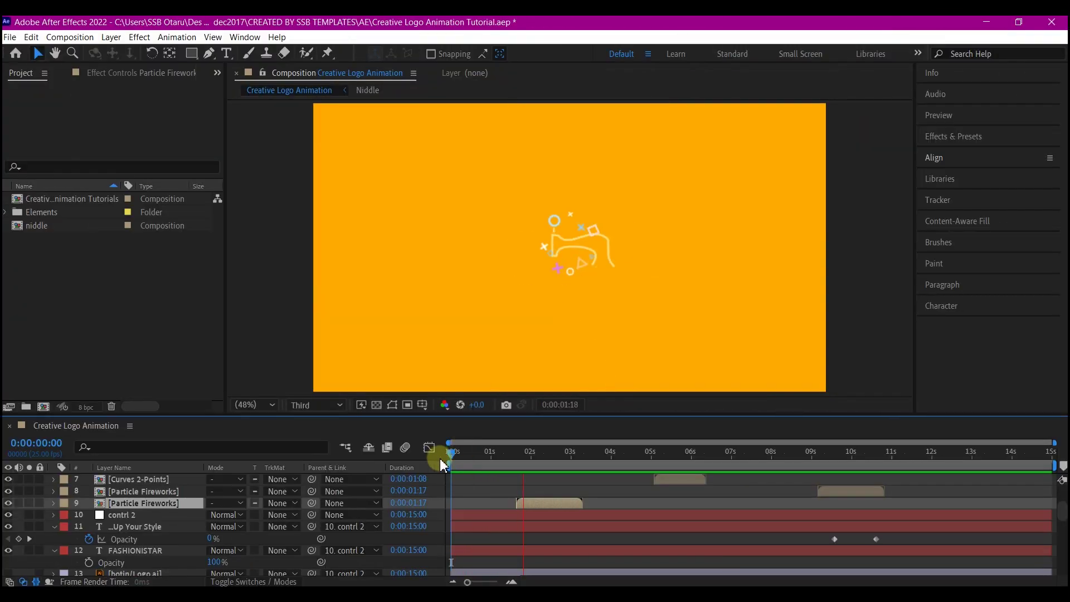